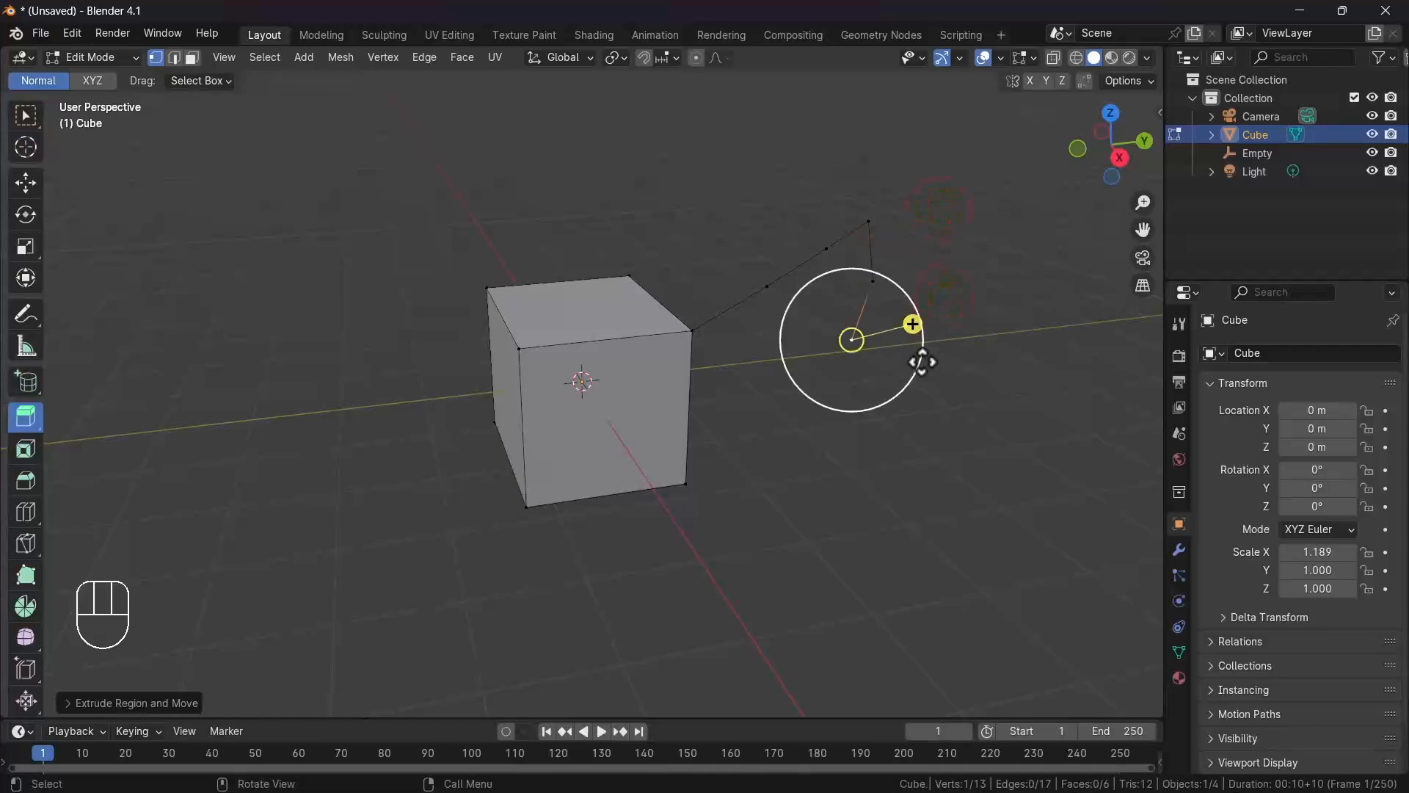
- Extrude one more vertex at the end of the chain beside the cube and delete all the chain's vertices
{"action": "left_click_drag", "start_coordinate": [917, 368], "coordinate": [881, 430]}
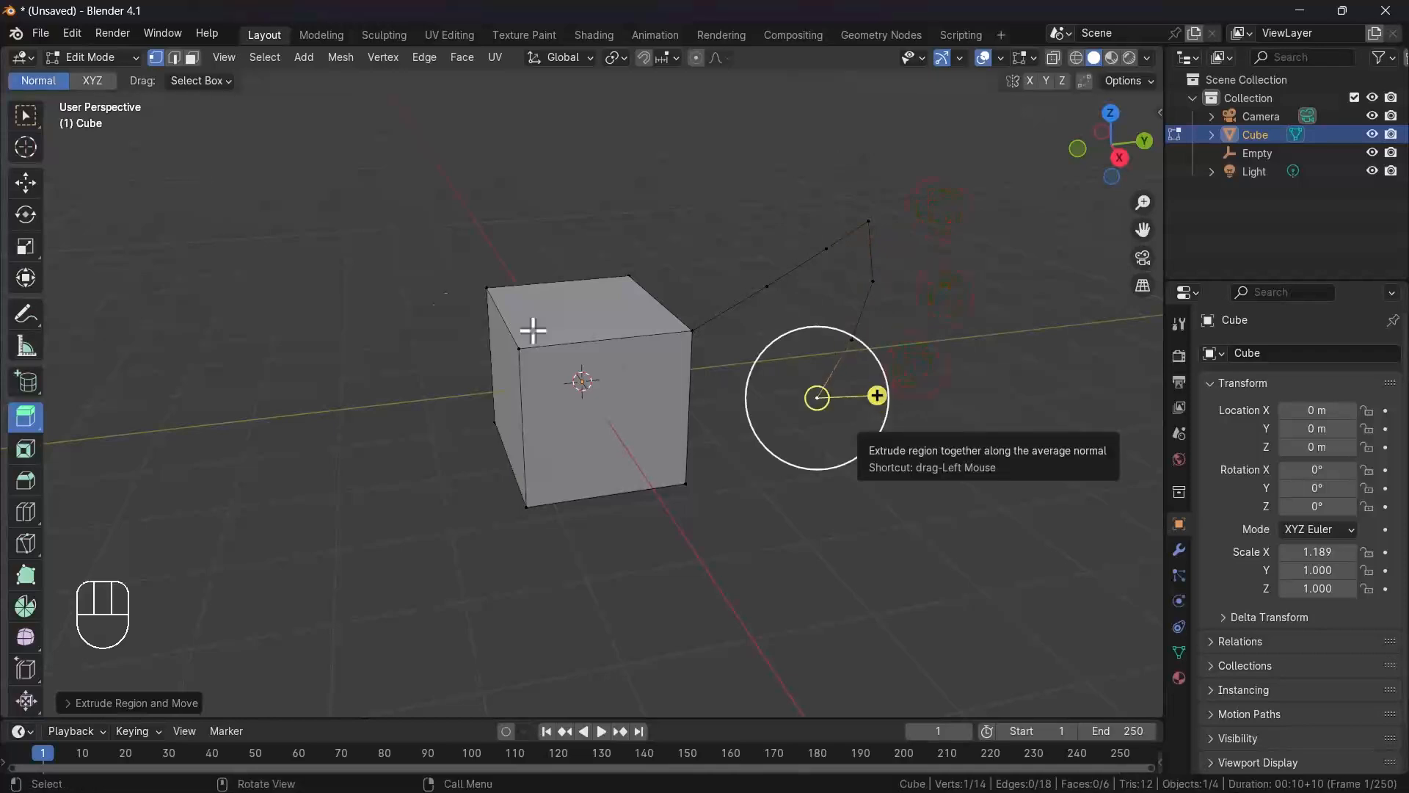
{"action": "left_click", "coordinate": [24, 184]}
{"action": "left_click_drag", "start_coordinate": [918, 201], "coordinate": [781, 466]}
{"action": "left_click_drag", "start_coordinate": [912, 191], "coordinate": [746, 426]}
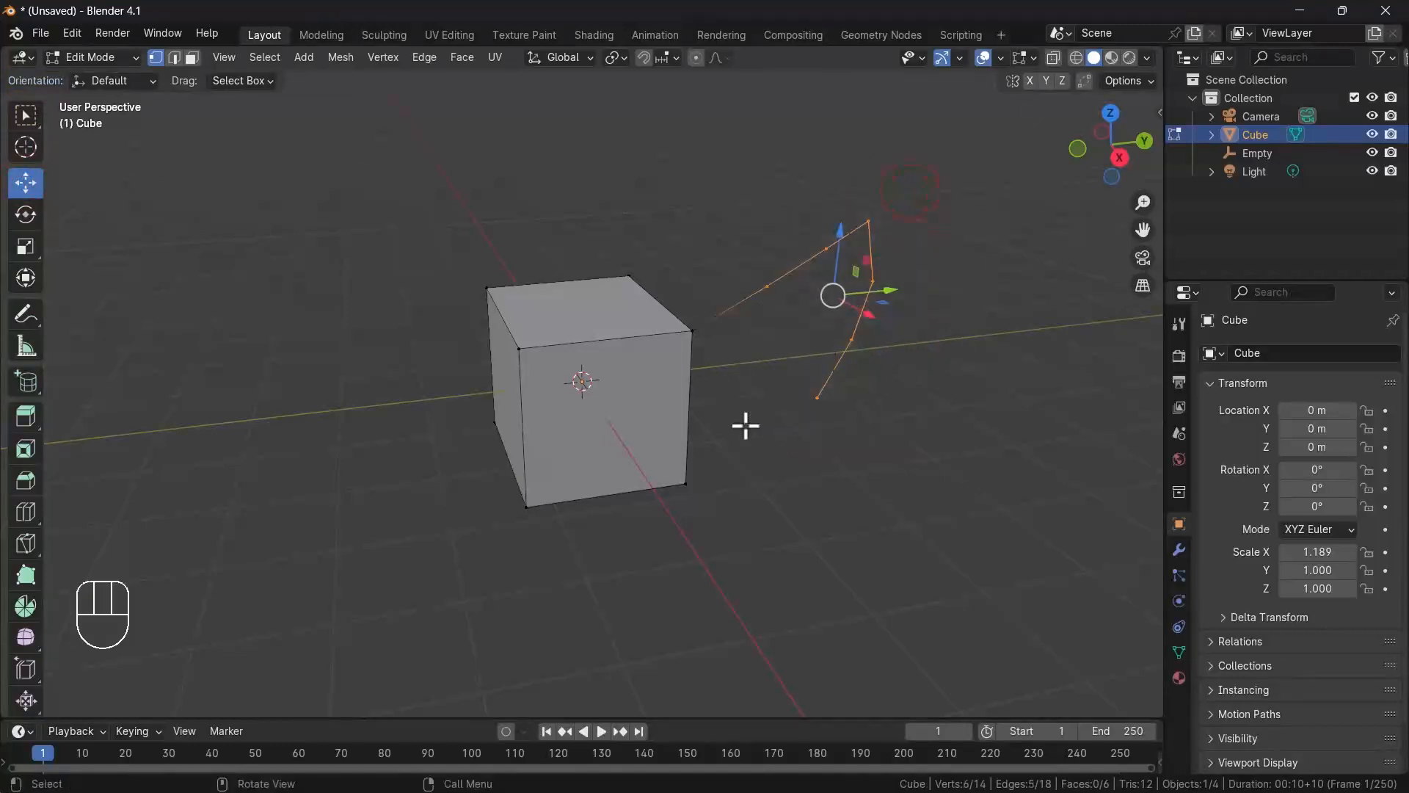
{"action": "key", "text": "x"}
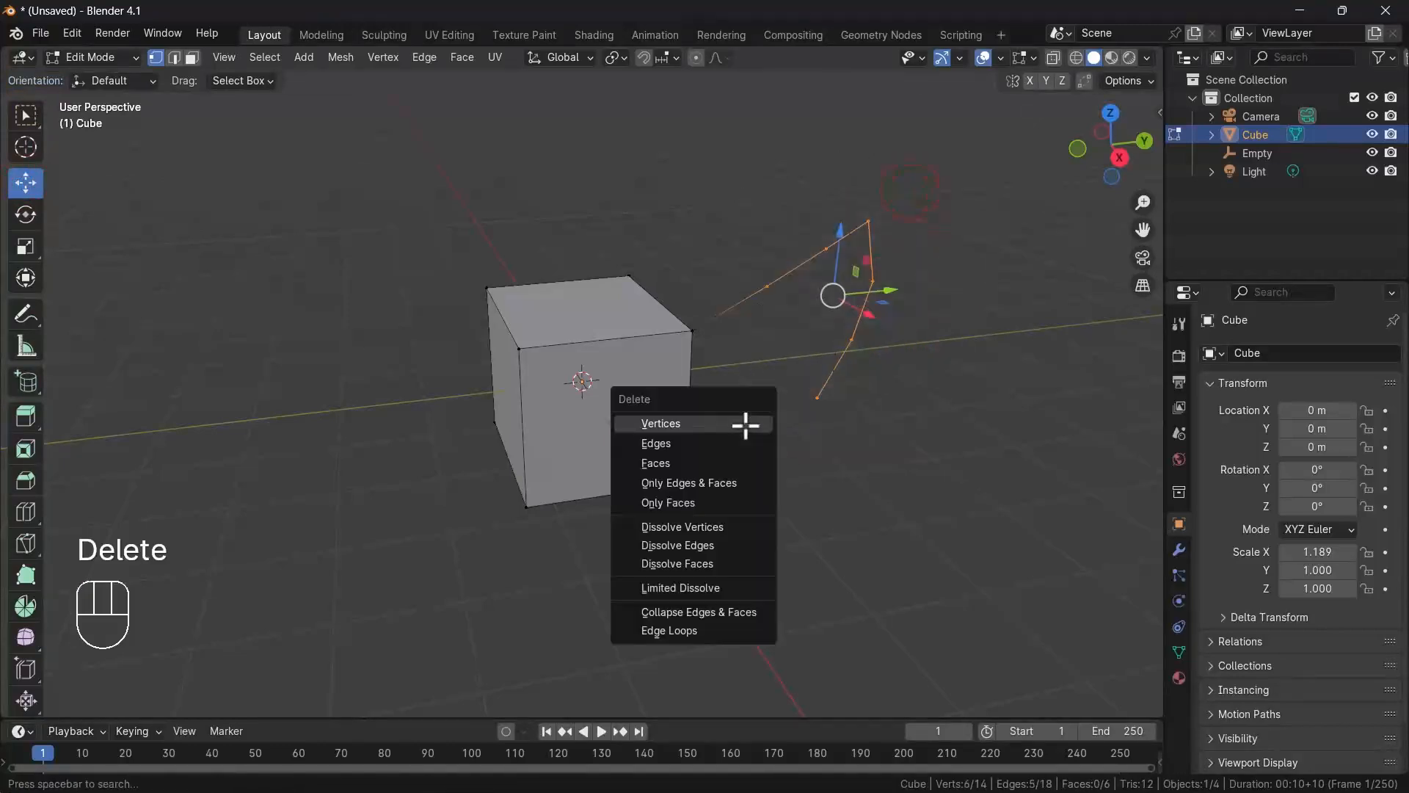
{"action": "left_click", "coordinate": [669, 424]}
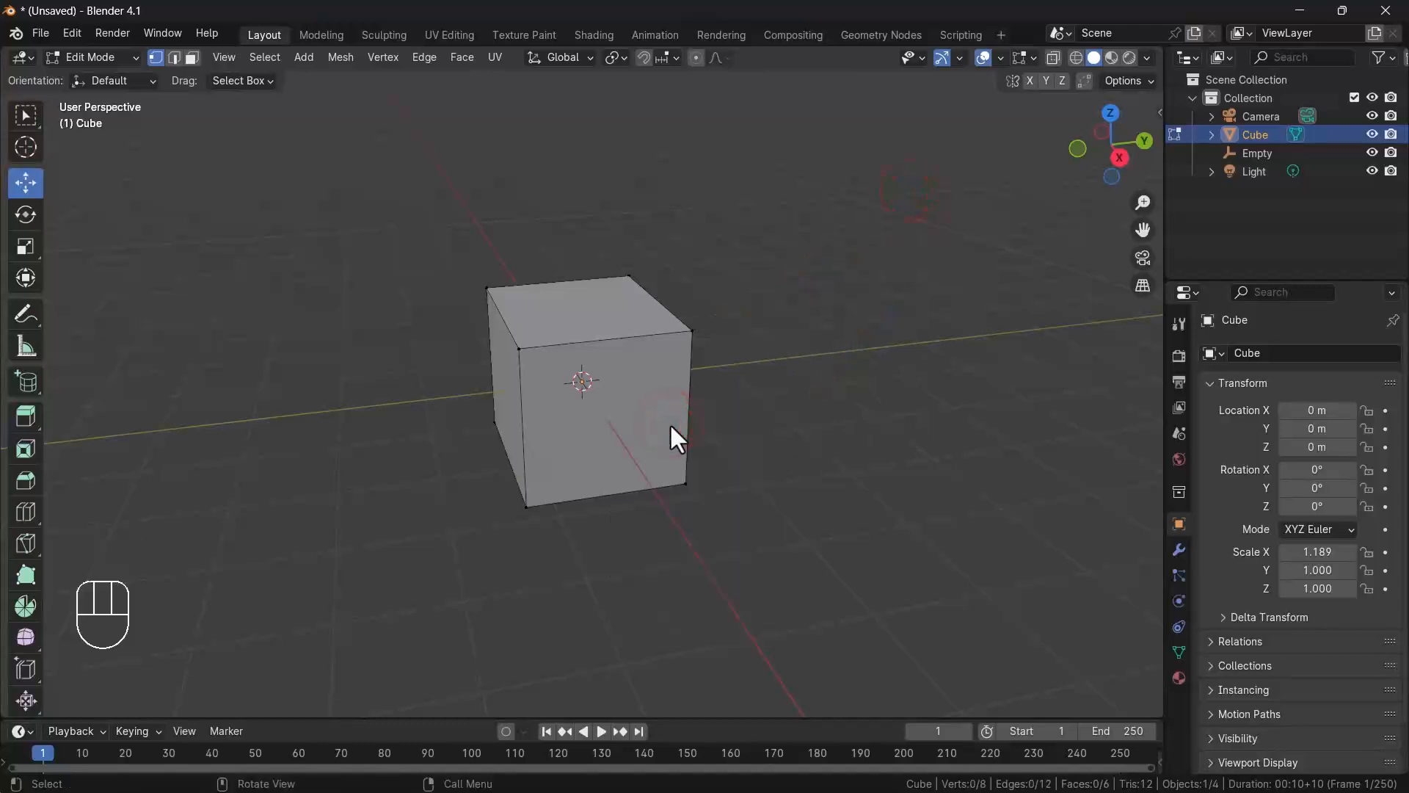
- Extrude the cube's top edge on the +Y side repeatedly into a strip of faces that rises outward and bends down
{"action": "left_click", "coordinate": [173, 58]}
{"action": "left_click", "coordinate": [669, 302]}
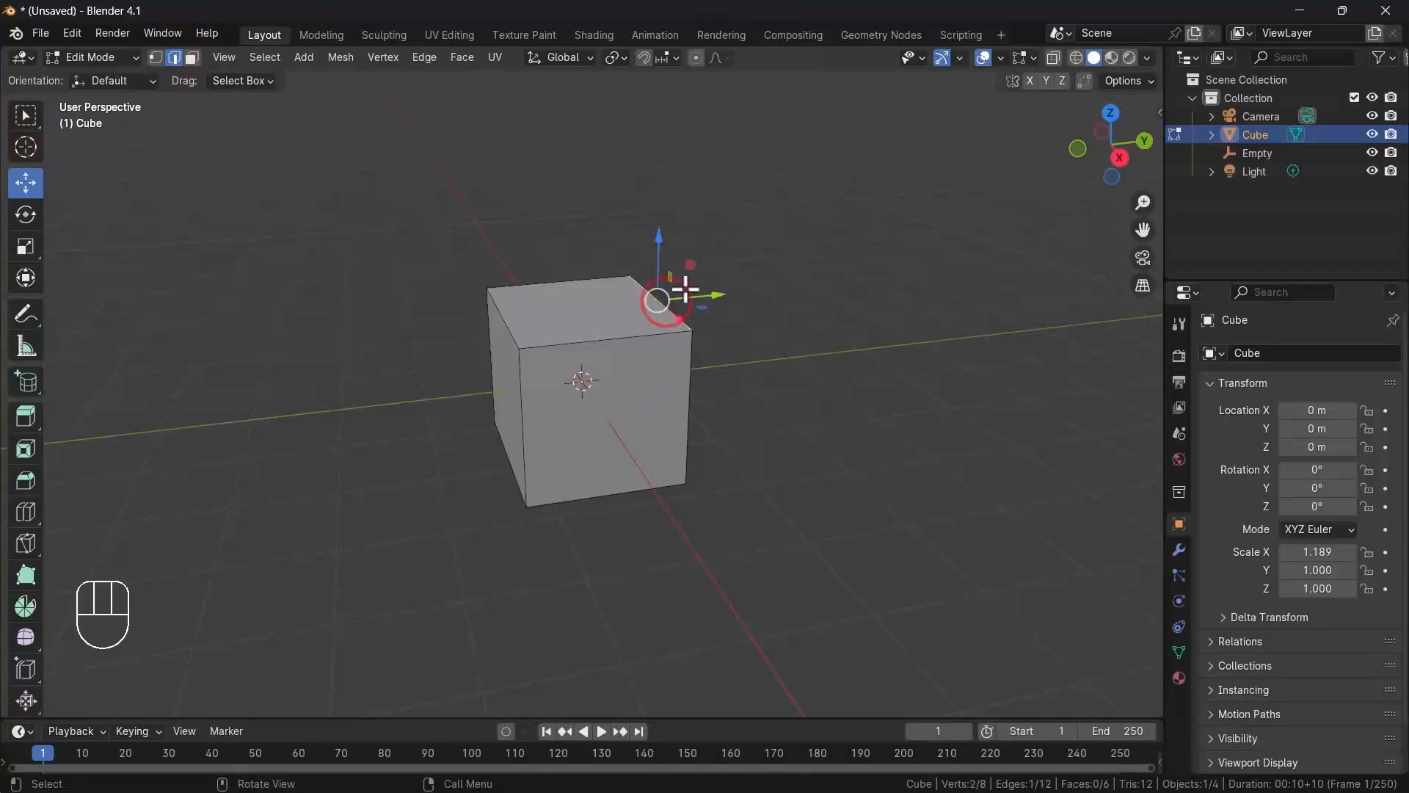
{"action": "left_click_drag", "start_coordinate": [26, 415], "coordinate": [103, 430]}
{"action": "left_click_drag", "start_coordinate": [698, 256], "coordinate": [742, 227]}
{"action": "left_click_drag", "start_coordinate": [733, 296], "coordinate": [772, 257]}
{"action": "left_click_drag", "start_coordinate": [862, 324], "coordinate": [866, 372], "text": "alt"}
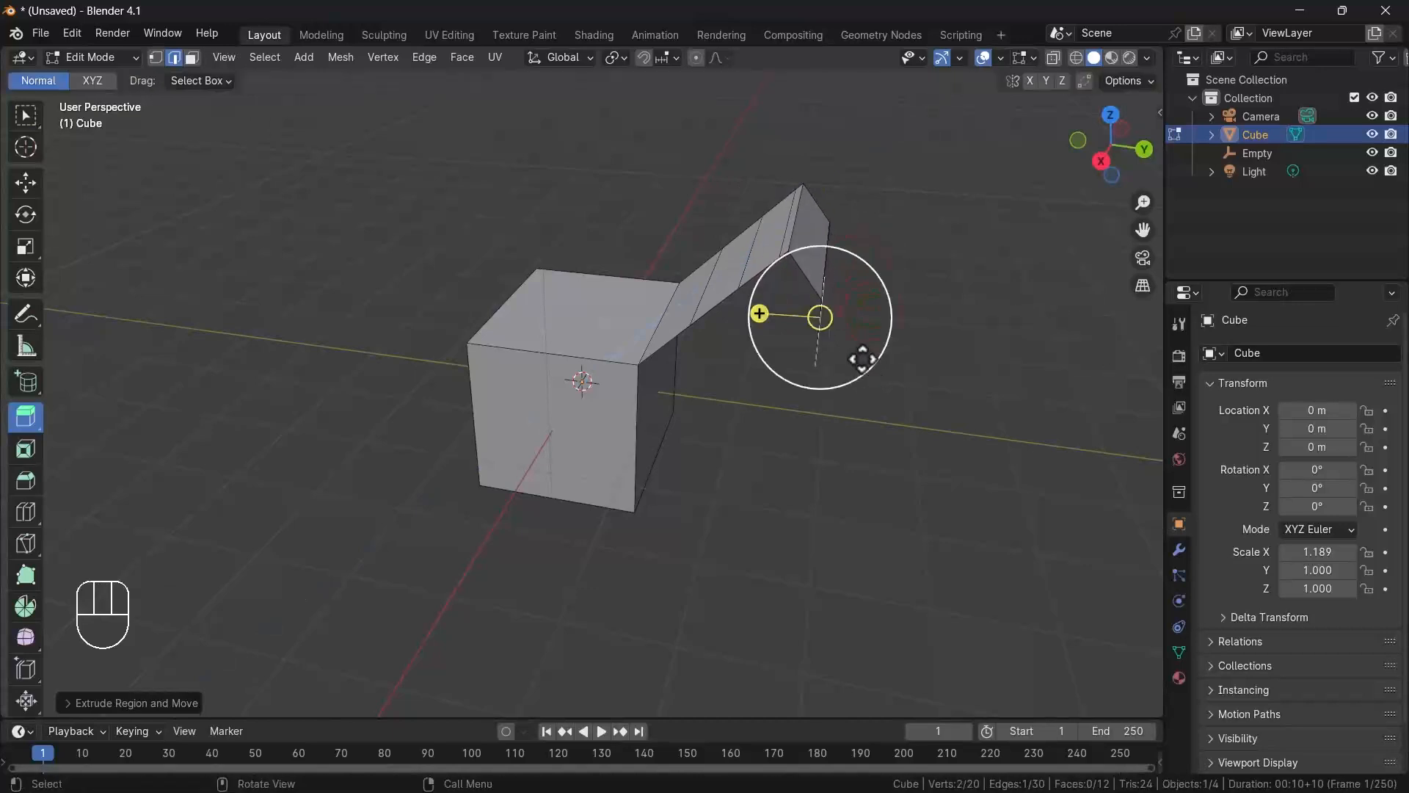
{"action": "middle_click_drag", "start_coordinate": [866, 372], "coordinate": [853, 315]}
{"action": "left_click_drag", "start_coordinate": [857, 344], "coordinate": [836, 372]}
{"action": "middle_click_drag", "start_coordinate": [817, 359], "coordinate": [839, 371]}
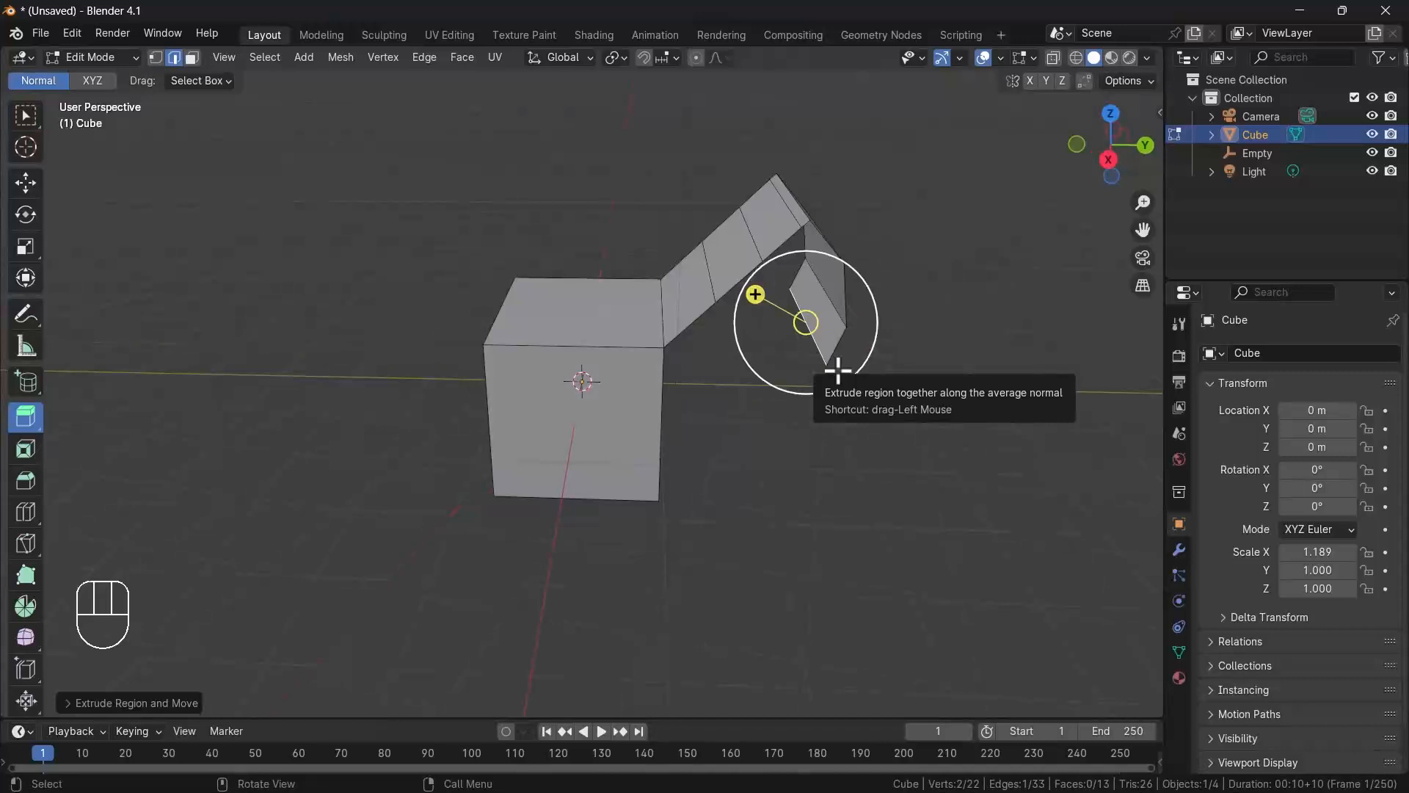
- In face selection mode, pick individual faces of the extruded strip and extrude a face near its lower end outward
{"action": "left_click", "coordinate": [192, 56]}
{"action": "left_click", "coordinate": [699, 295]}
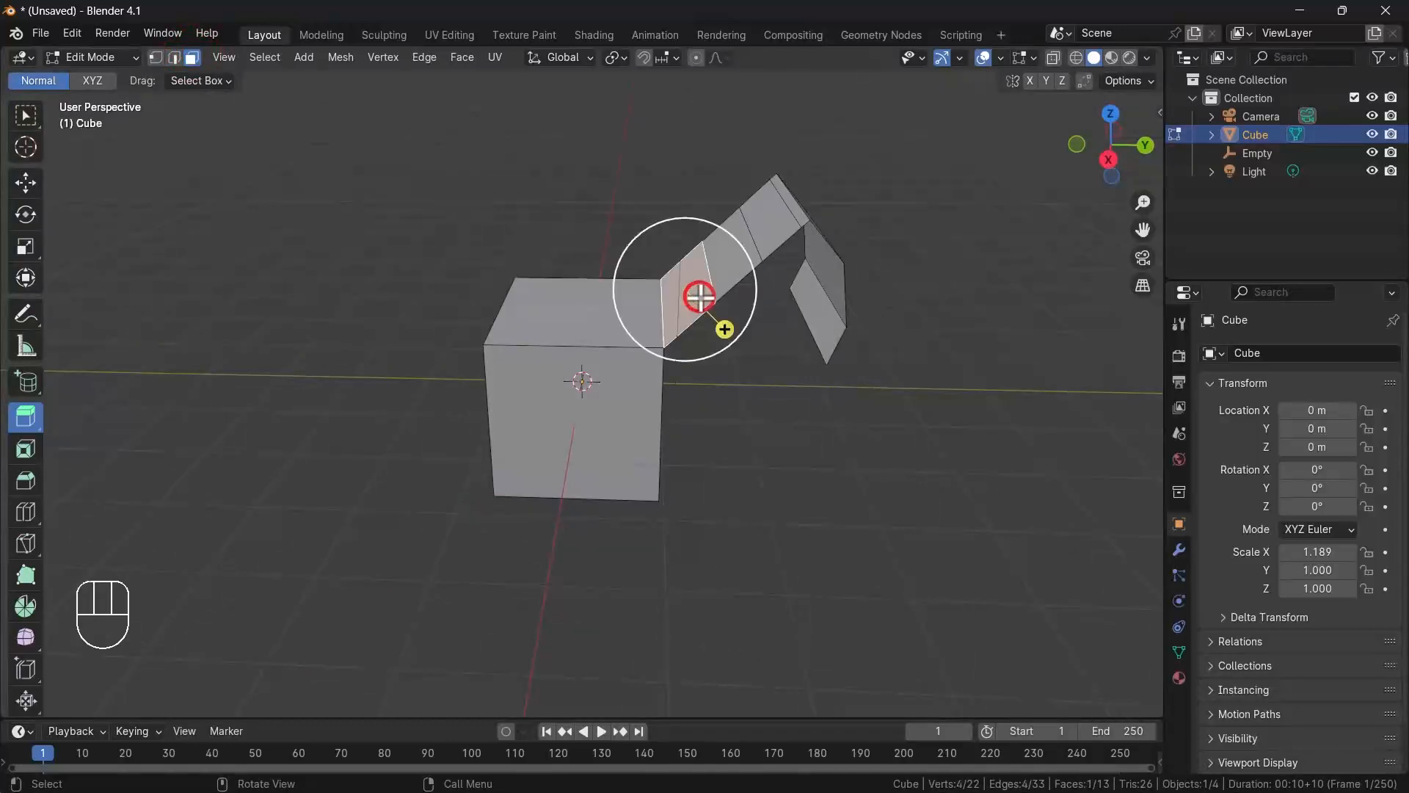
{"action": "left_click", "coordinate": [742, 251]}
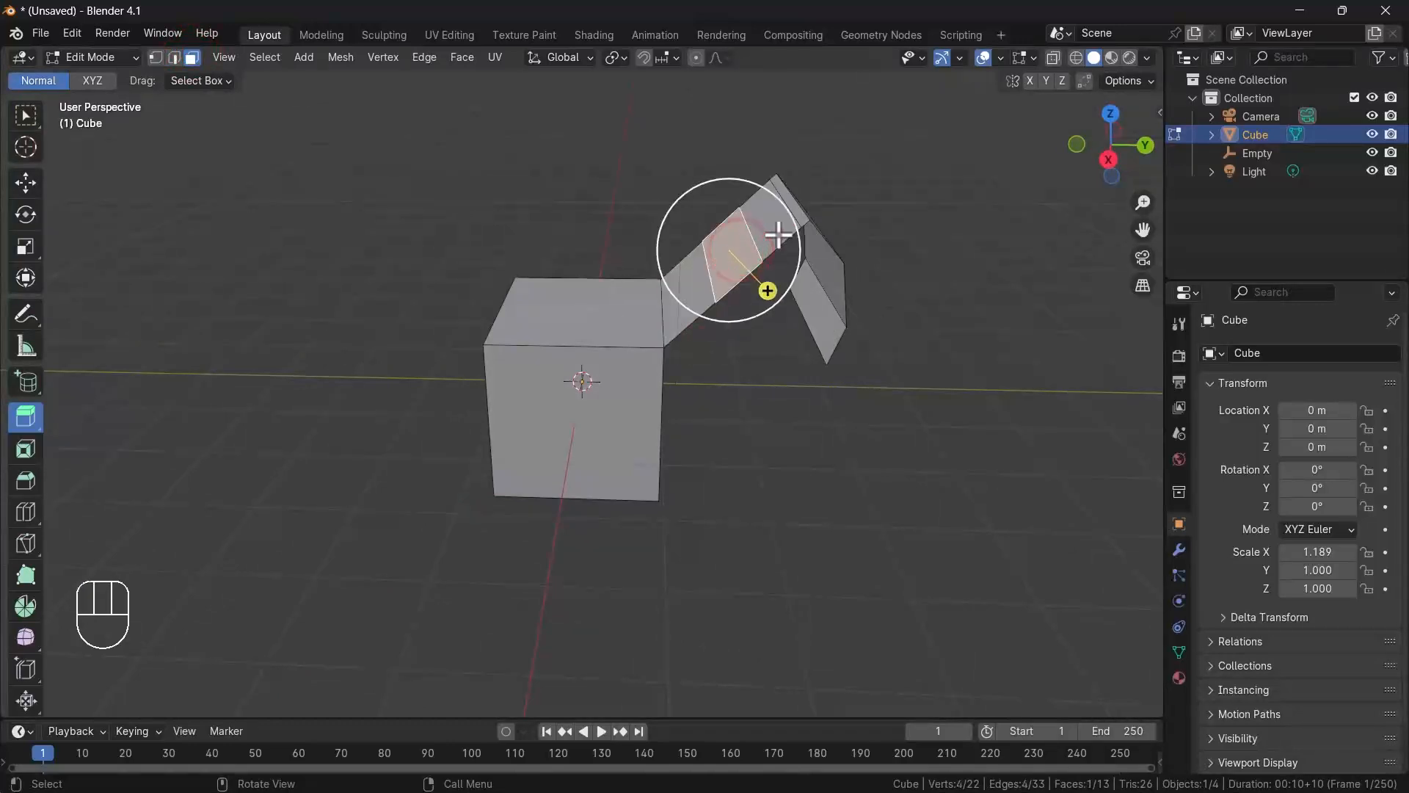
{"action": "middle_click_drag", "start_coordinate": [820, 256], "coordinate": [723, 262], "text": "alt"}
{"action": "left_click", "coordinate": [724, 296]}
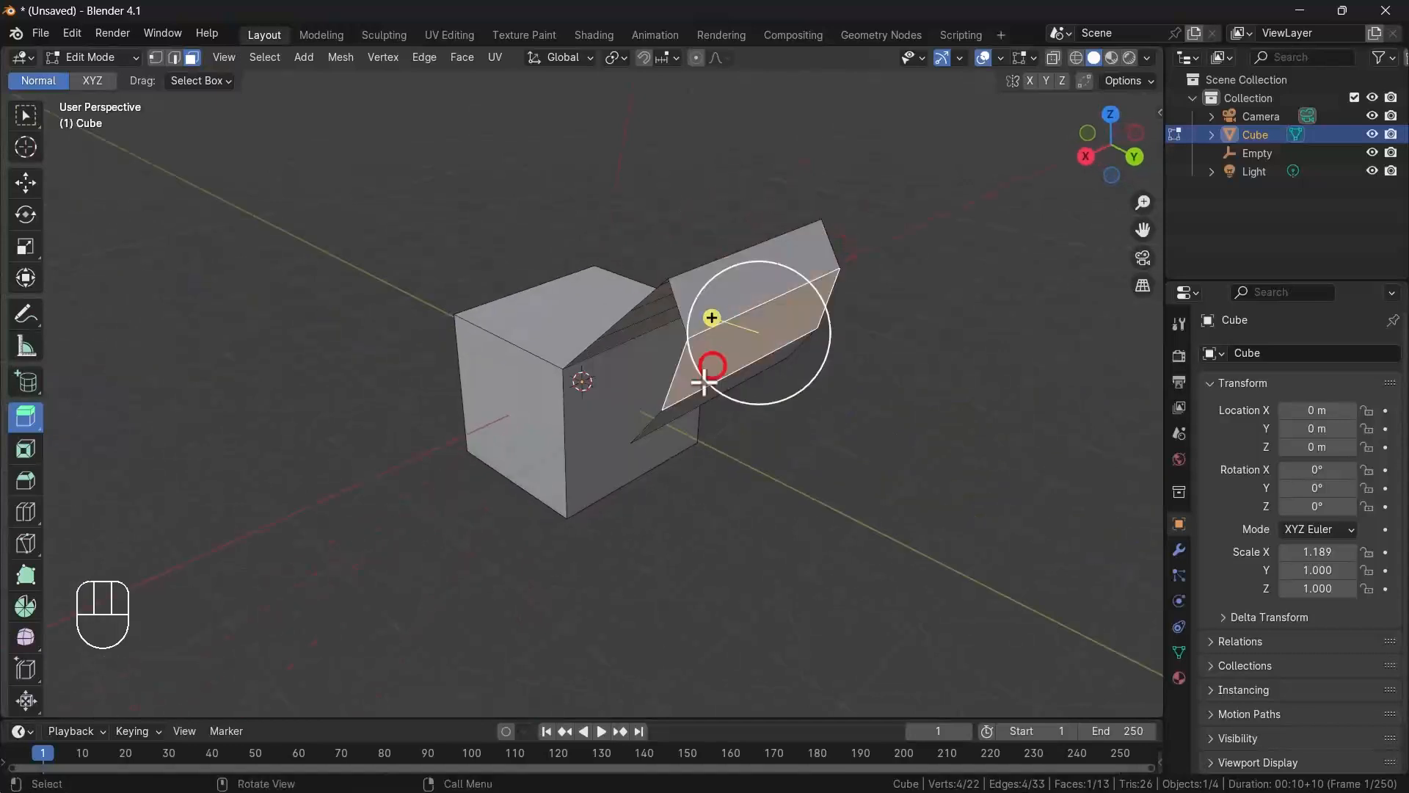
{"action": "middle_click_drag", "start_coordinate": [688, 409], "coordinate": [785, 278], "text": "alt"}
{"action": "left_click_drag", "start_coordinate": [758, 272], "coordinate": [798, 295]}
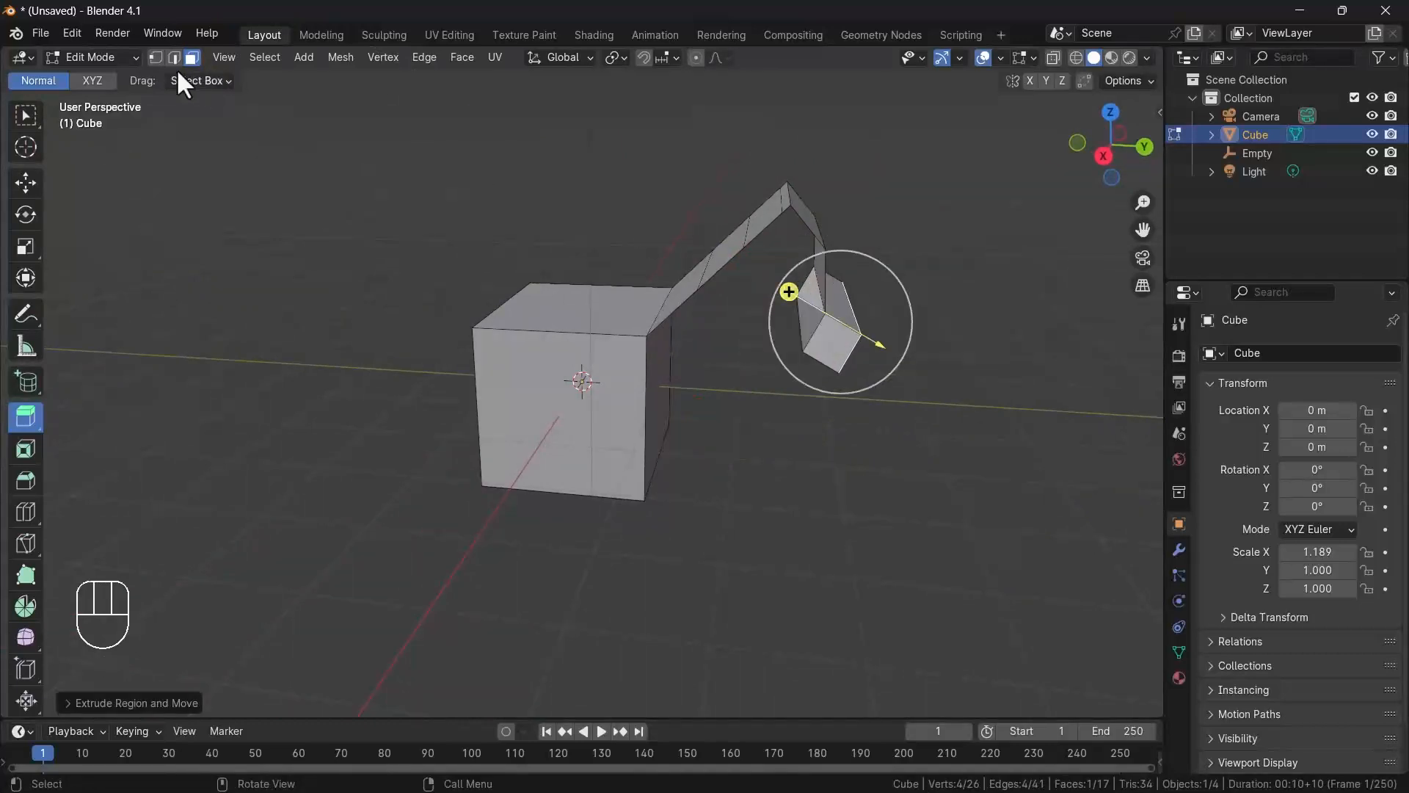
- Delete all vertices of the extruded strip, keeping only the original cube
{"action": "left_click", "coordinate": [152, 53]}
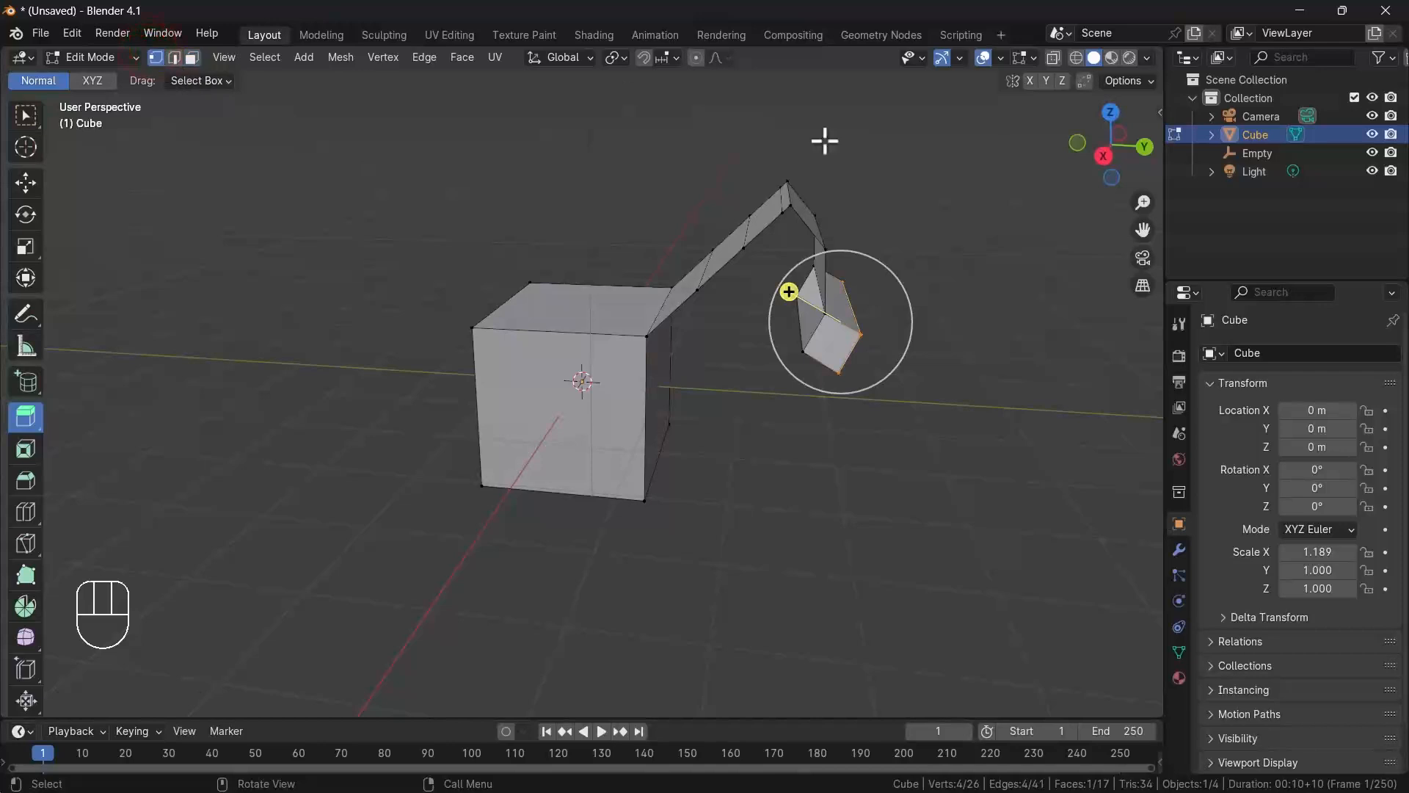
{"action": "left_click_drag", "start_coordinate": [935, 127], "coordinate": [694, 477]}
{"action": "key", "text": "x"}
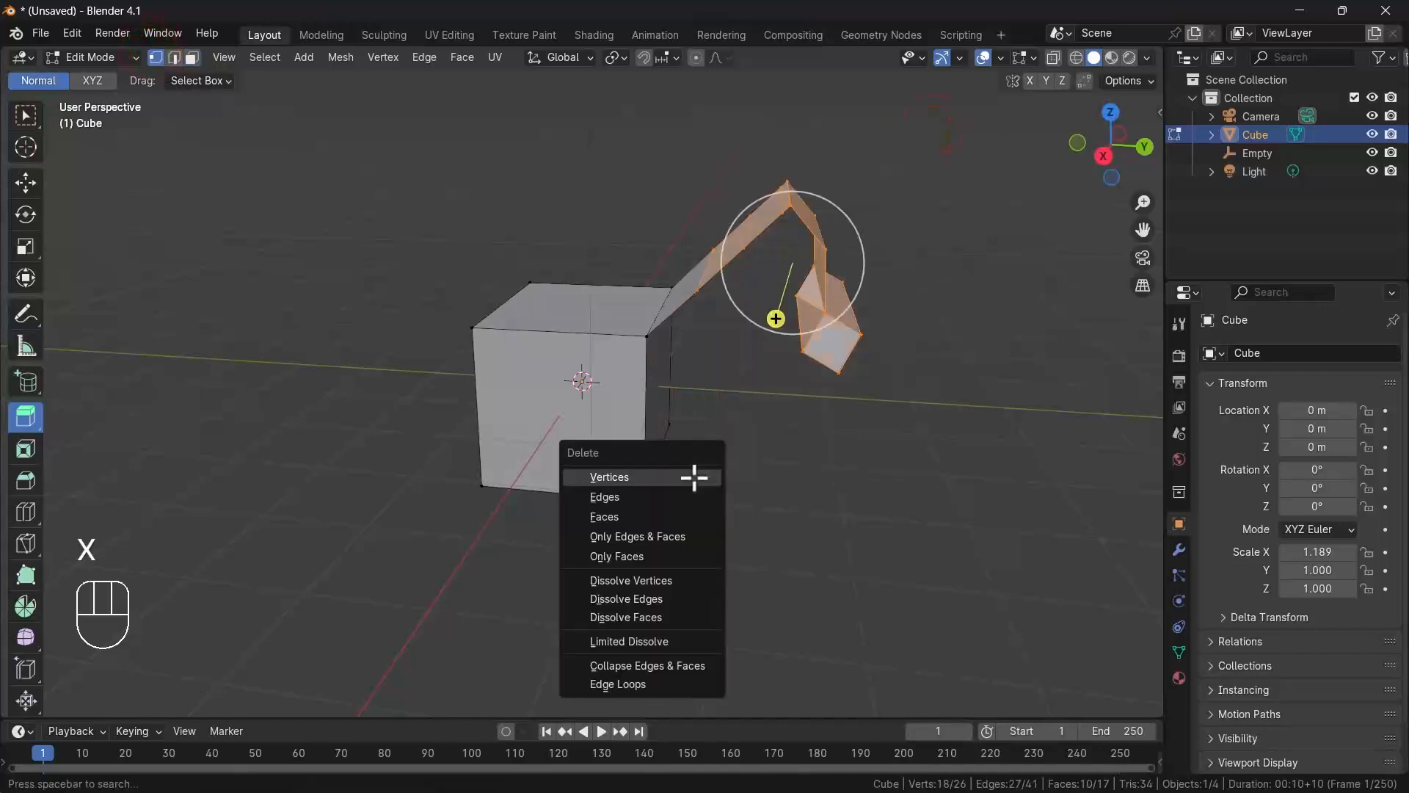
{"action": "left_click", "coordinate": [657, 478]}
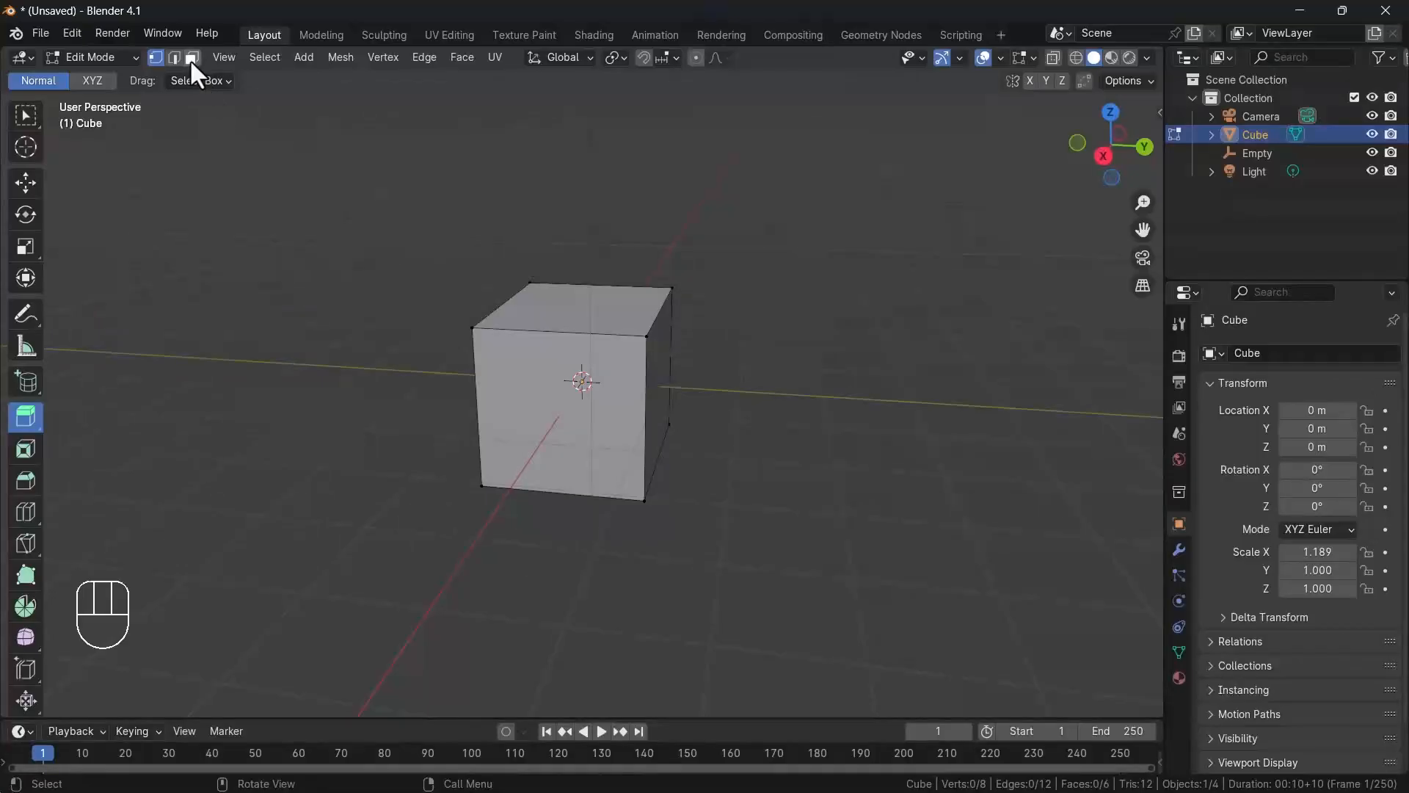
- Extrude the cube's +Y face outward twice, about one cube width each time, to form a row of three blocks
{"action": "left_click", "coordinate": [191, 58]}
{"action": "left_click", "coordinate": [652, 365]}
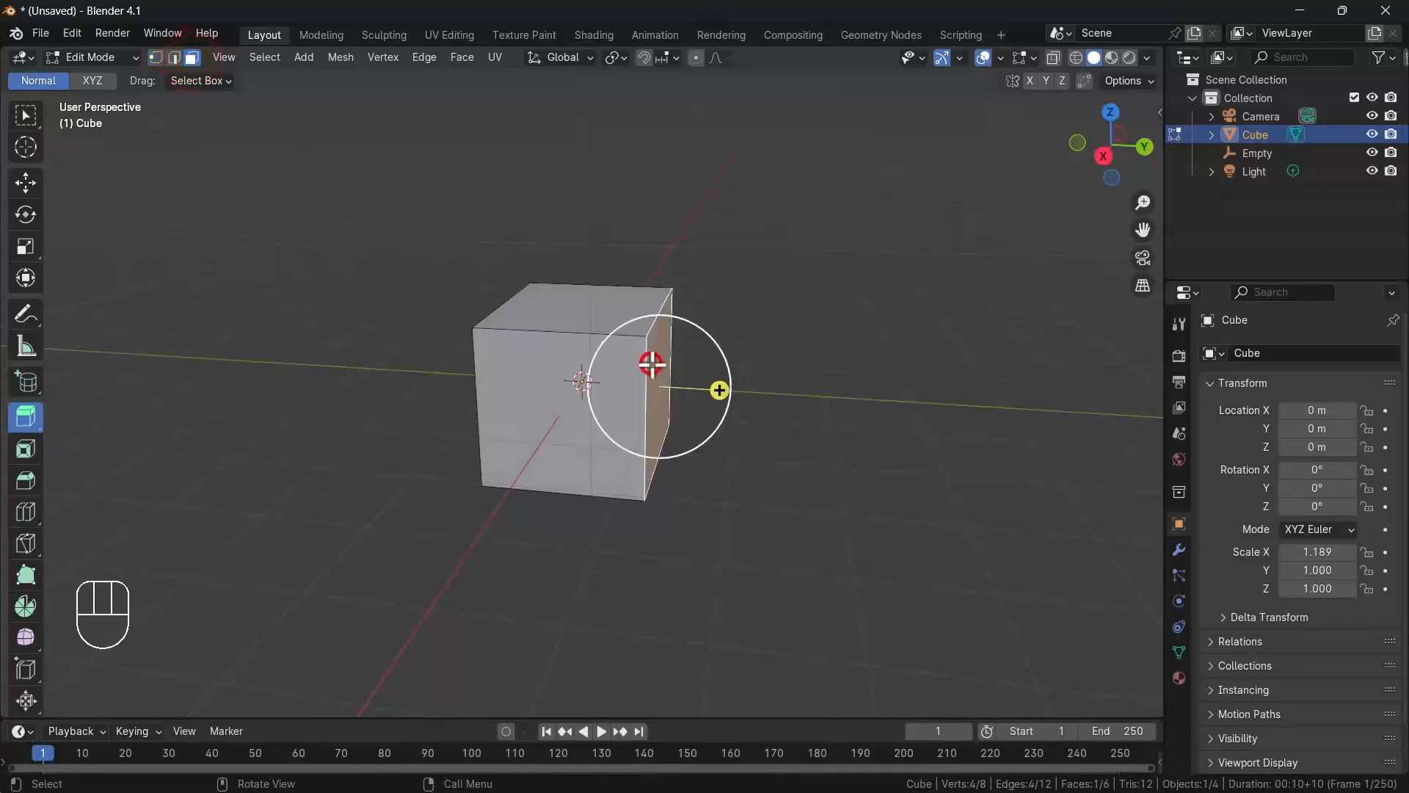
{"action": "left_click", "coordinate": [718, 390]}
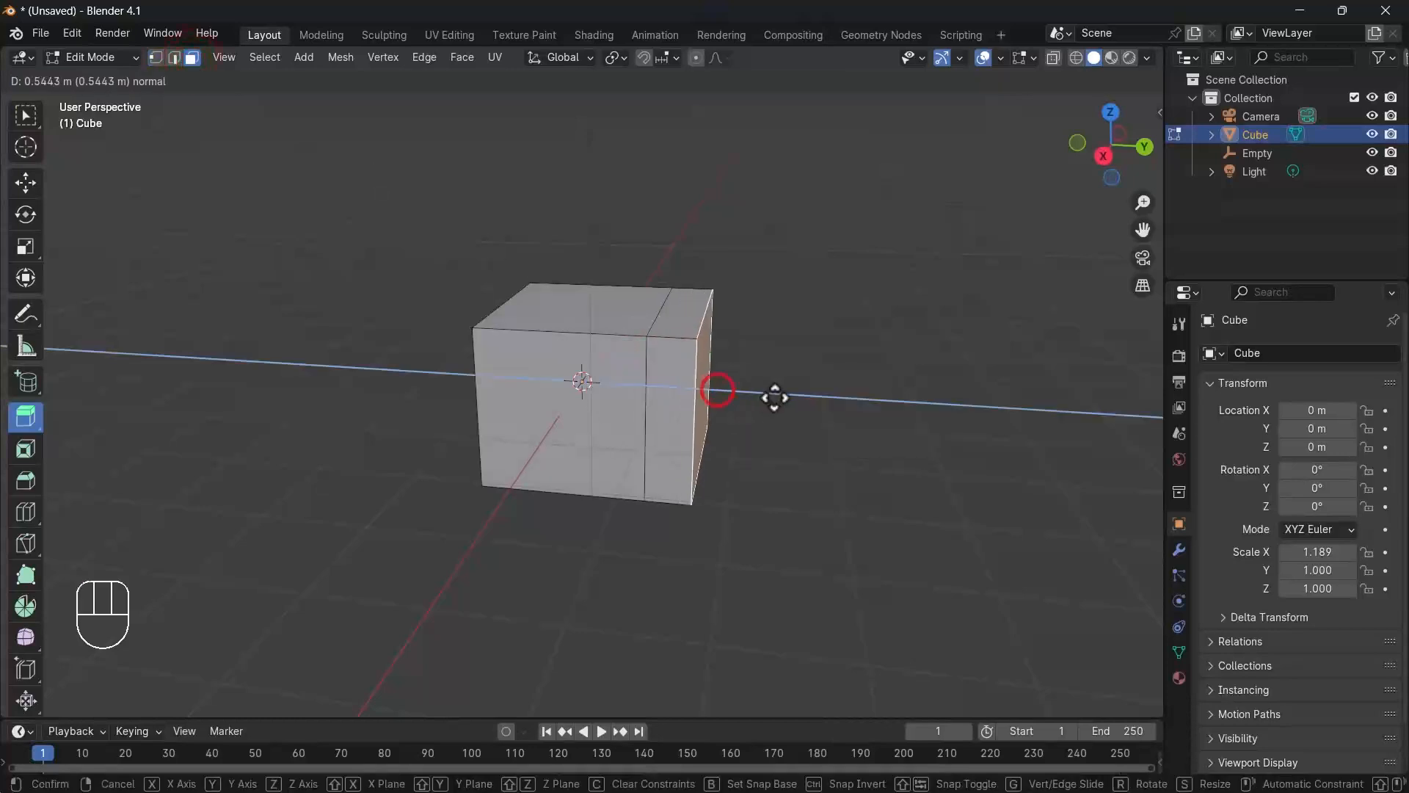
{"action": "left_click", "coordinate": [890, 431]}
{"action": "middle_click_drag", "start_coordinate": [890, 434], "coordinate": [775, 448], "text": "alt+shift"}
{"action": "left_click", "coordinate": [745, 386]}
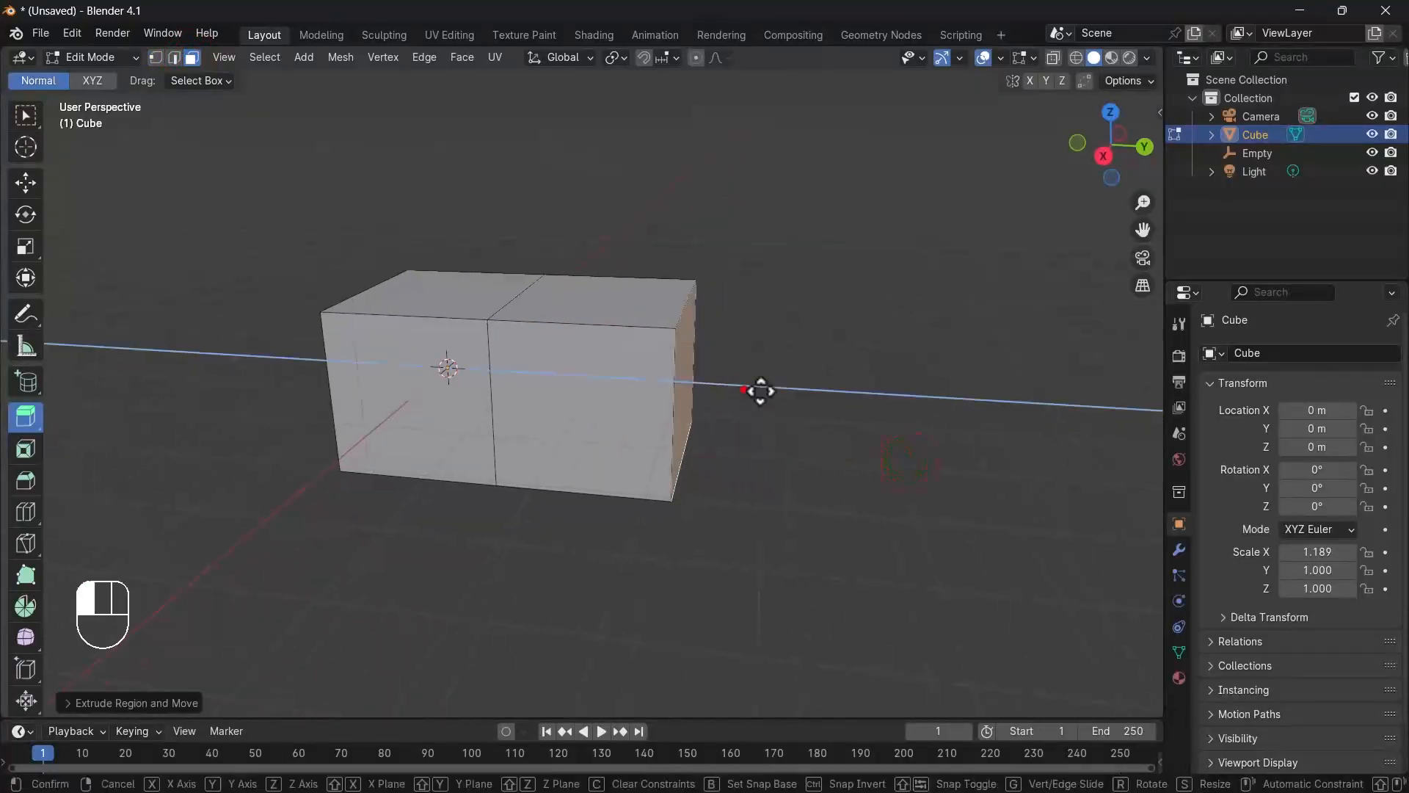
{"action": "left_click", "coordinate": [920, 427]}
- Extrude the bottom face of the middle block downward to give the row a T shape
{"action": "middle_click_drag", "start_coordinate": [698, 502], "coordinate": [701, 394], "text": "alt"}
{"action": "left_click", "coordinate": [620, 409]}
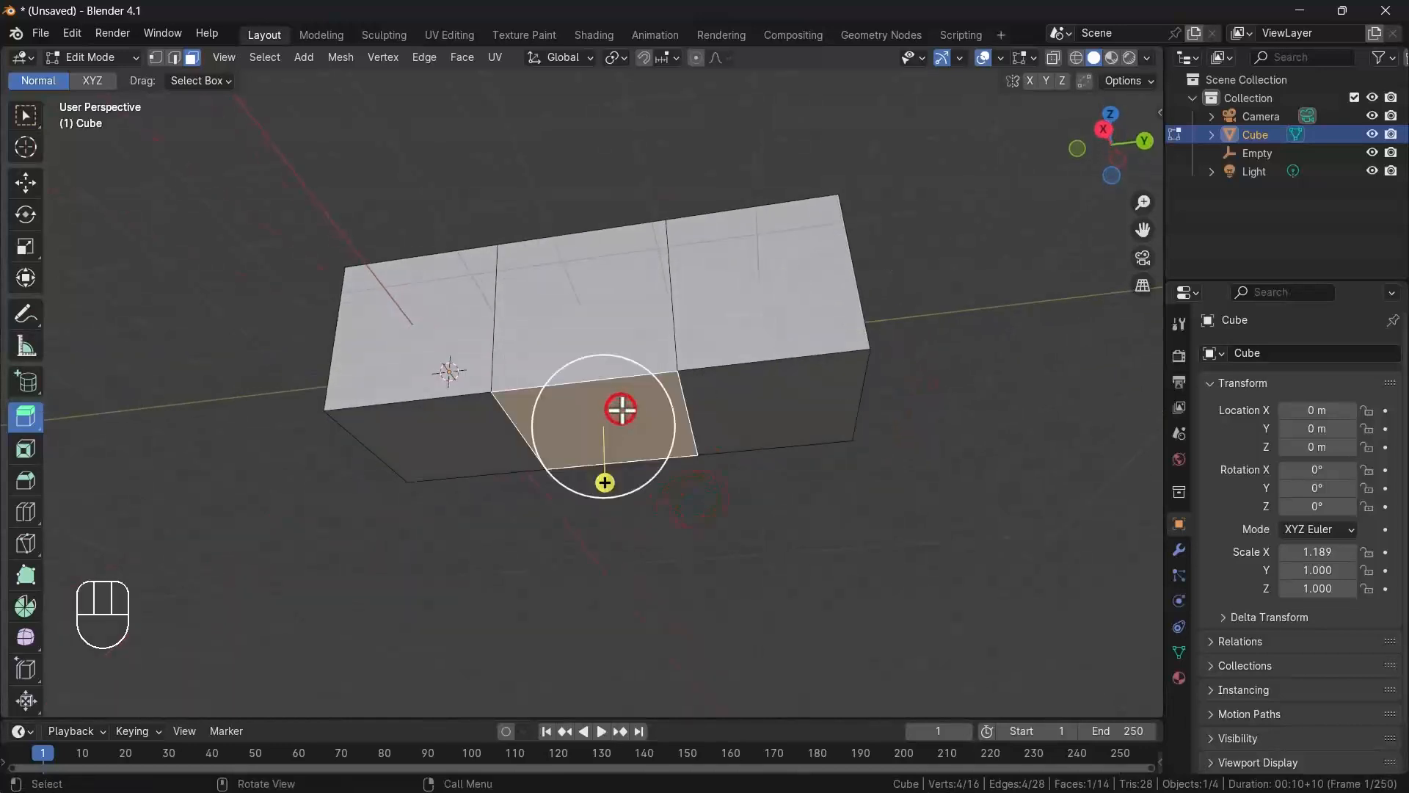
{"action": "left_click", "coordinate": [603, 480]}
{"action": "left_click", "coordinate": [607, 603]}
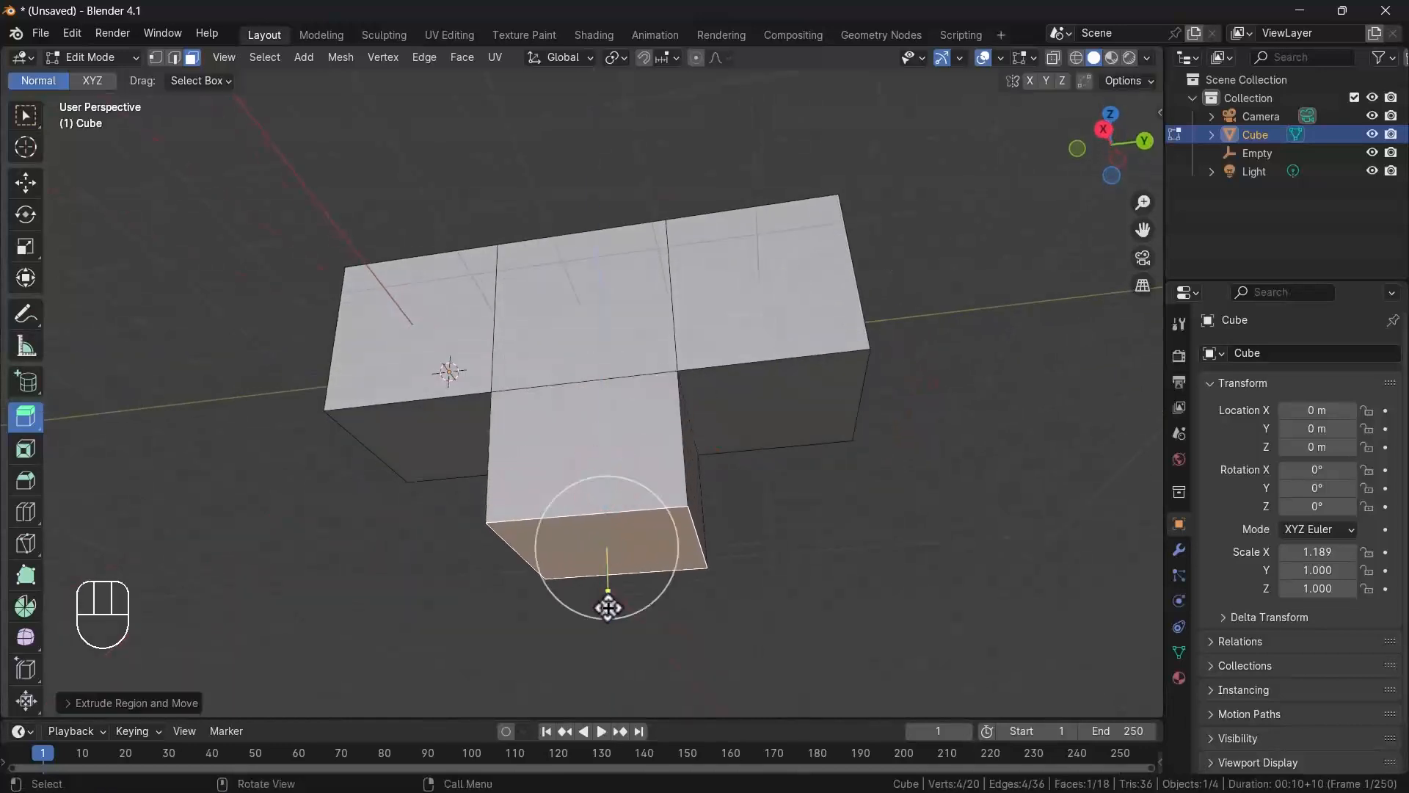
- Examine the T-shaped mesh in X-ray, selecting the bottom and end faces to check for faces inside the blocks
{"action": "middle_click_drag", "start_coordinate": [680, 475], "coordinate": [686, 584], "text": "alt"}
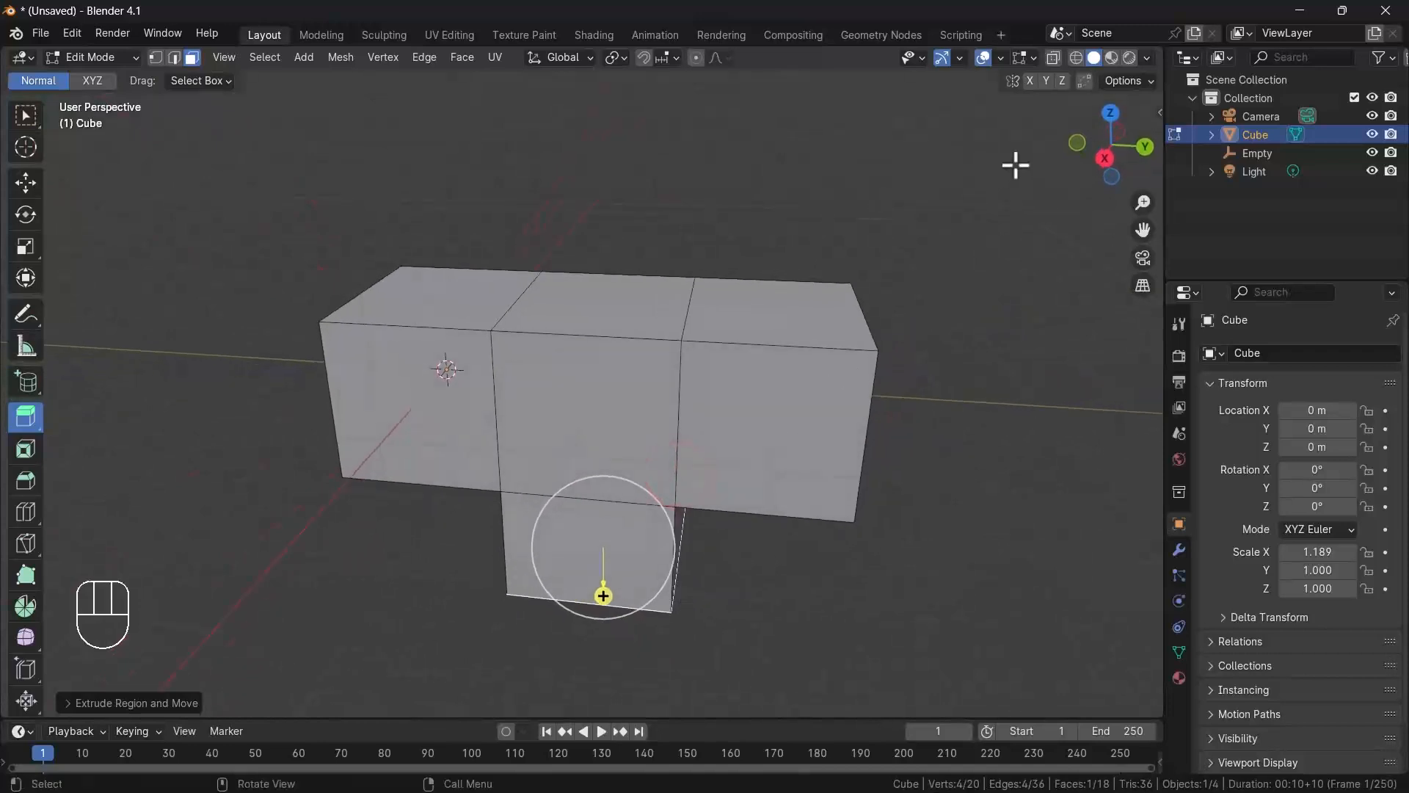
{"action": "left_click", "coordinate": [1055, 57]}
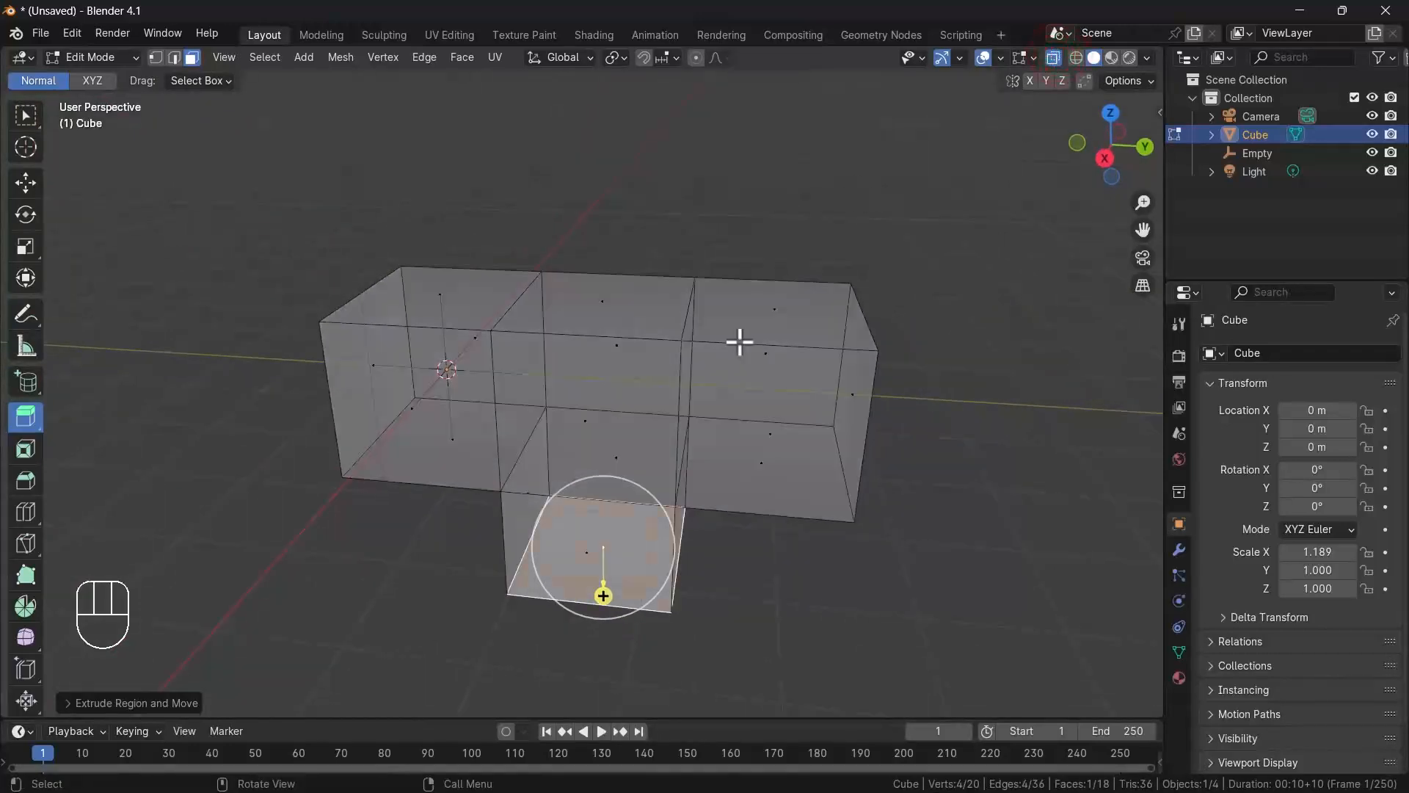
{"action": "key", "text": "KP_Add"}
{"action": "key", "text": "KP_Add"}
{"action": "key", "text": "KP_Add"}
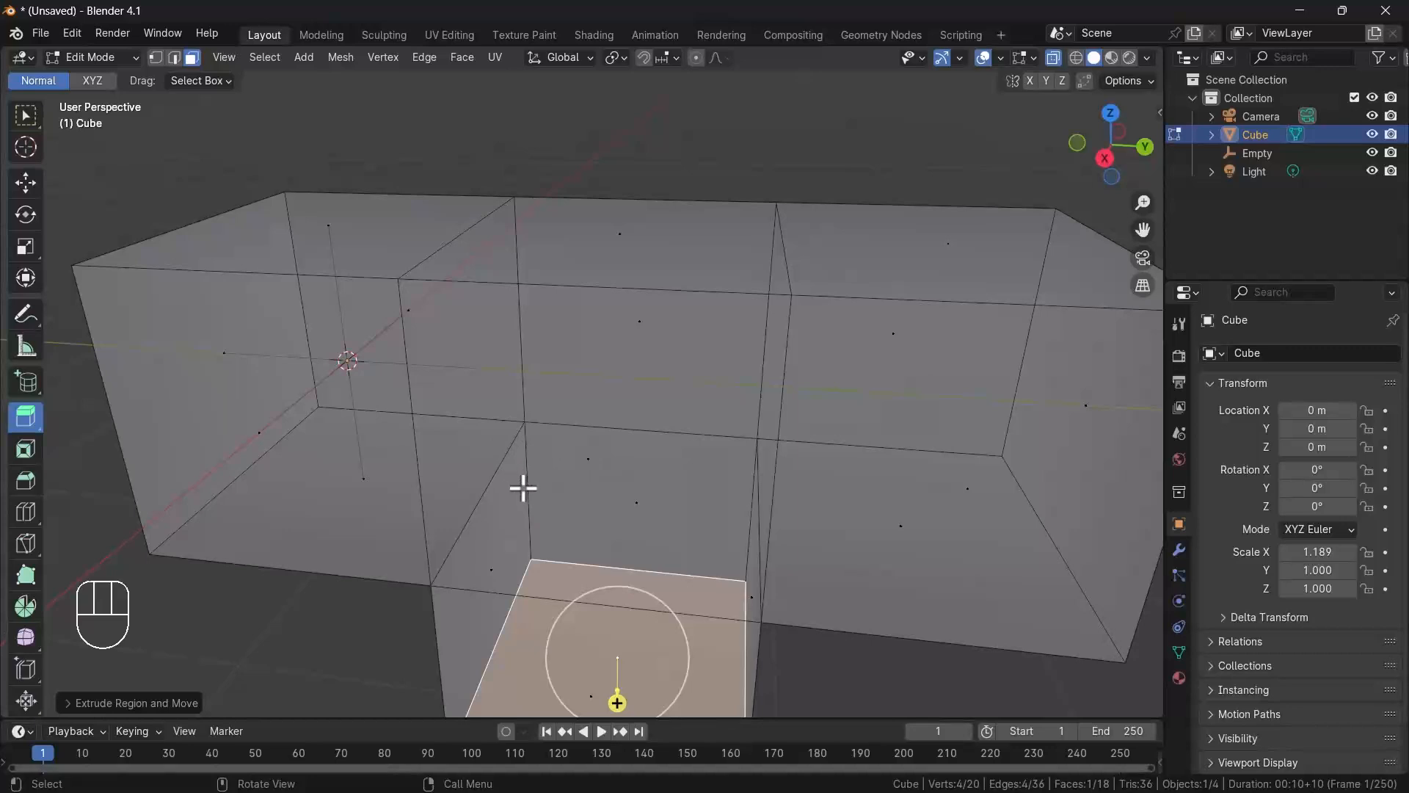
{"action": "left_click", "coordinate": [349, 482]}
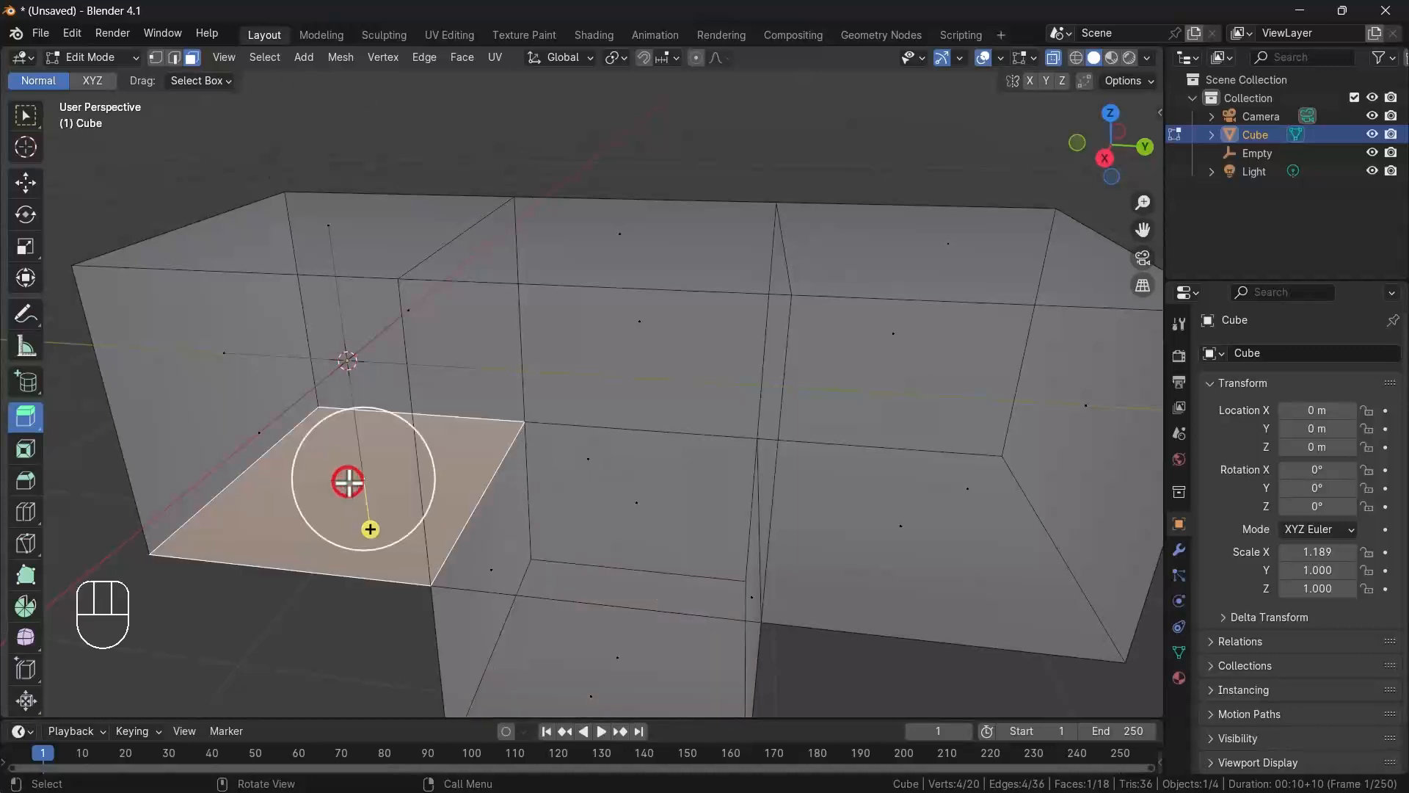
{"action": "left_click", "coordinate": [624, 577]}
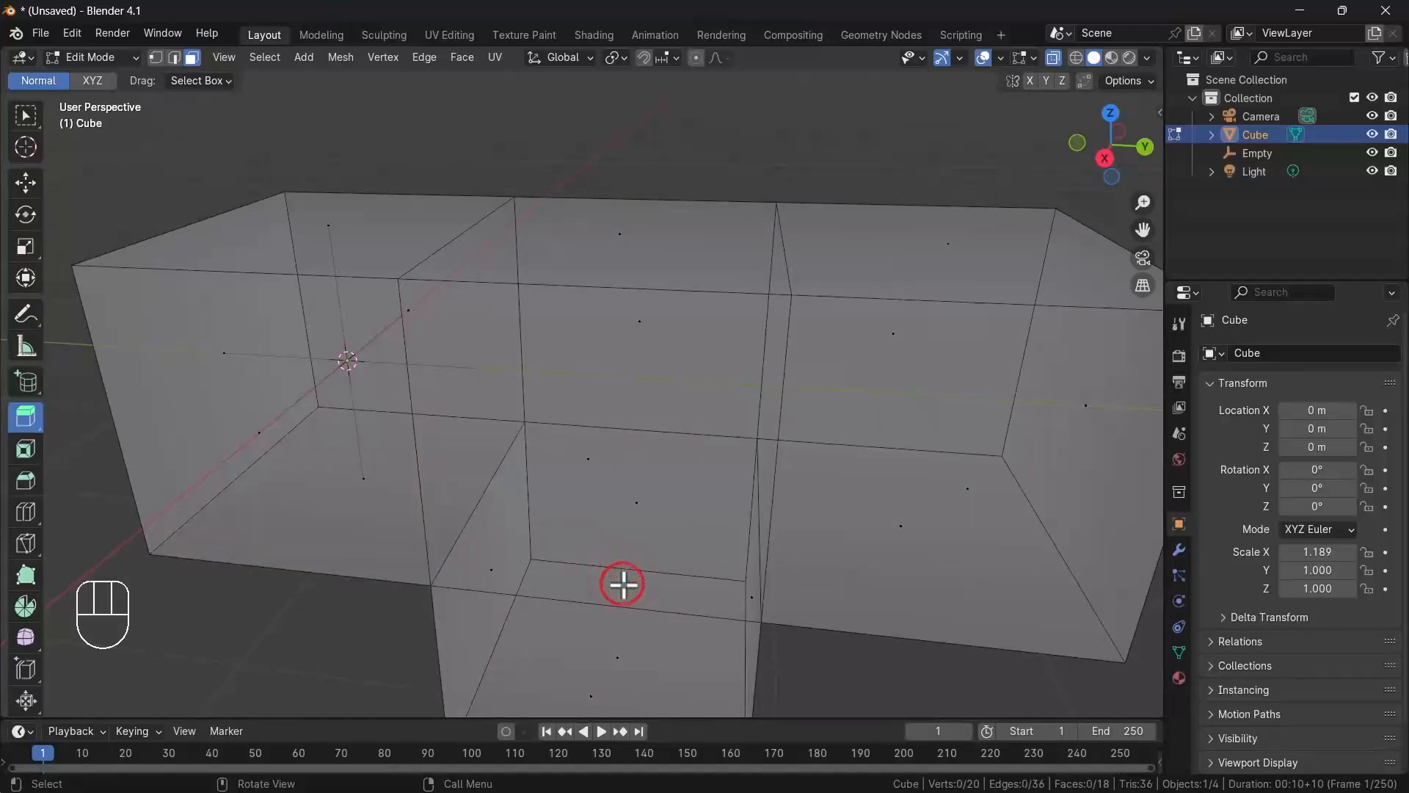
{"action": "left_click", "coordinate": [616, 646]}
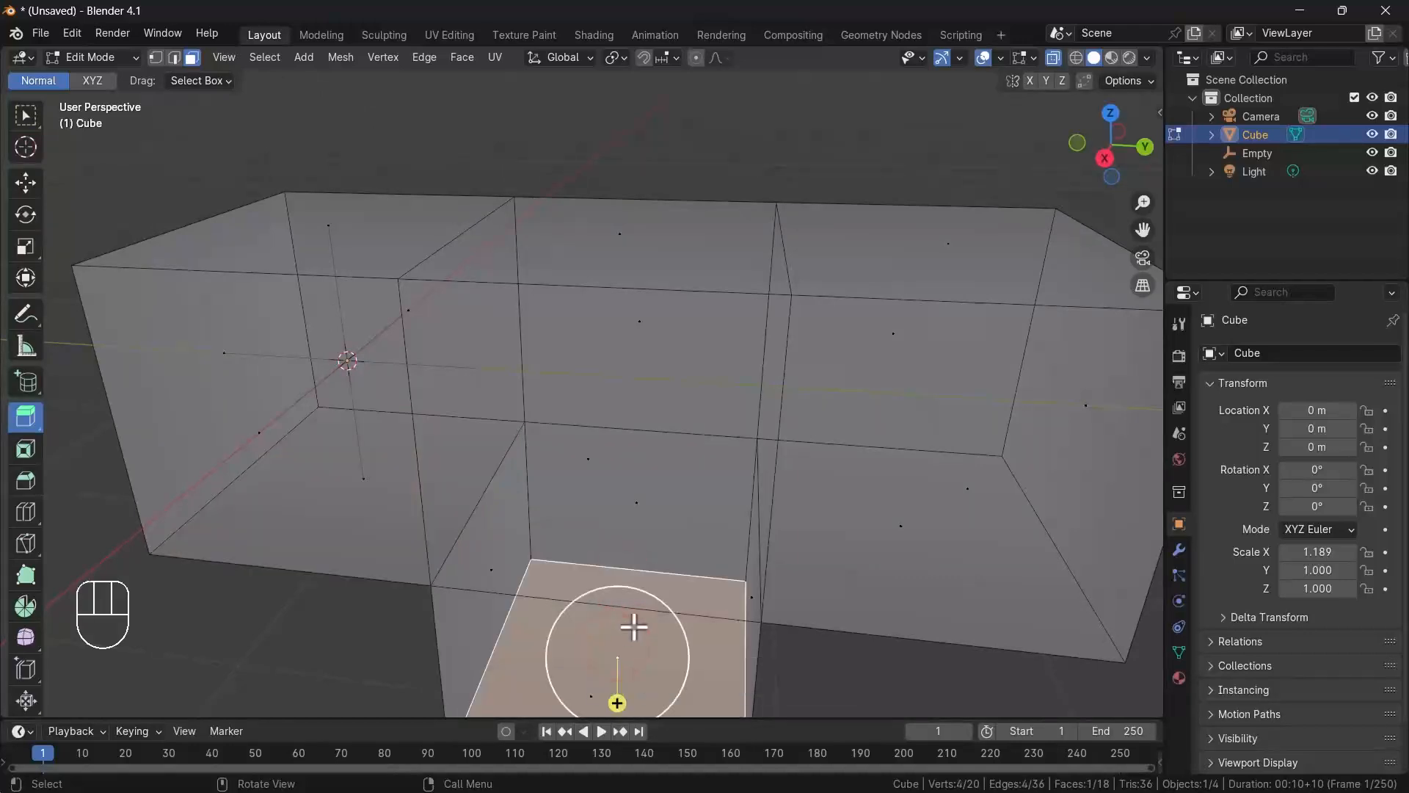
{"action": "left_click", "coordinate": [880, 535]}
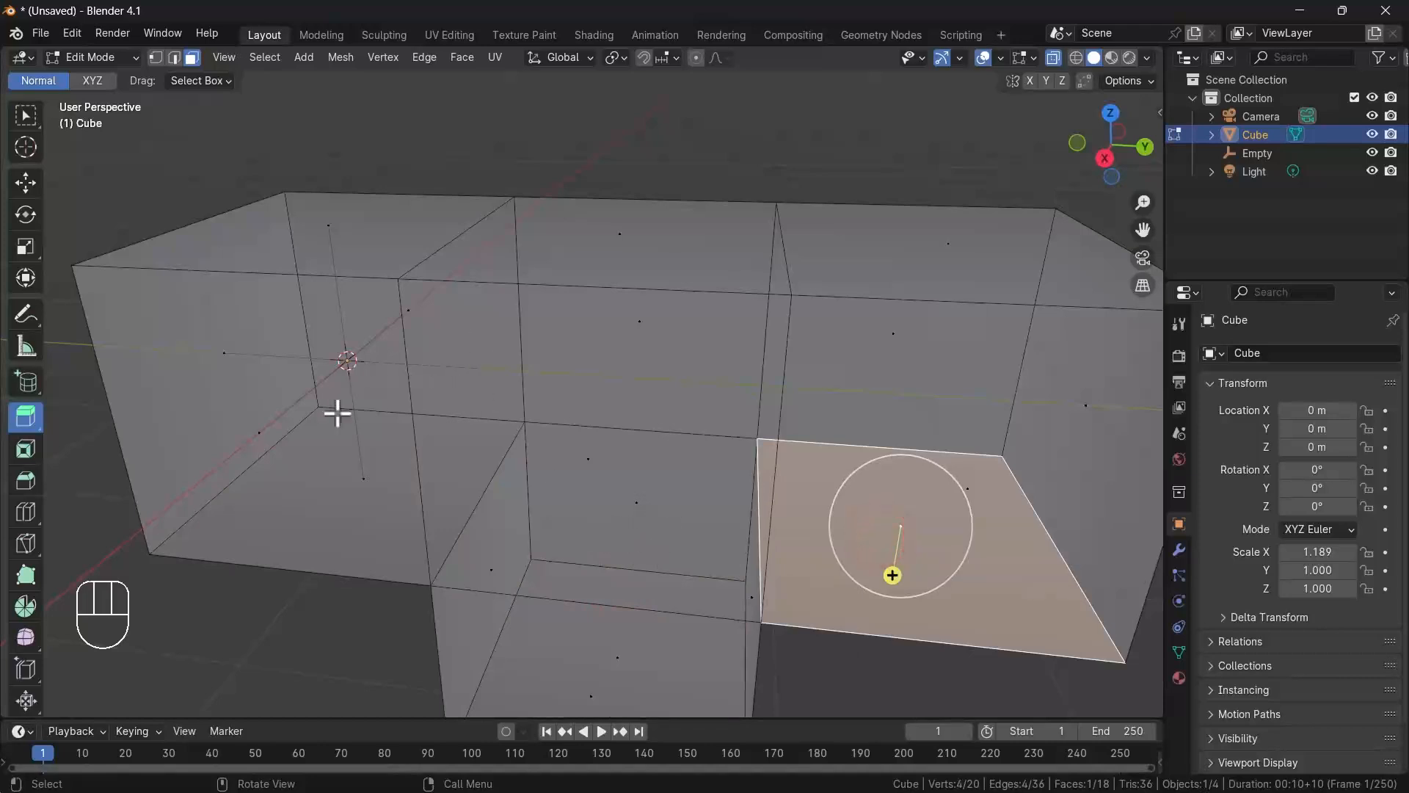
{"action": "left_click", "coordinate": [234, 371]}
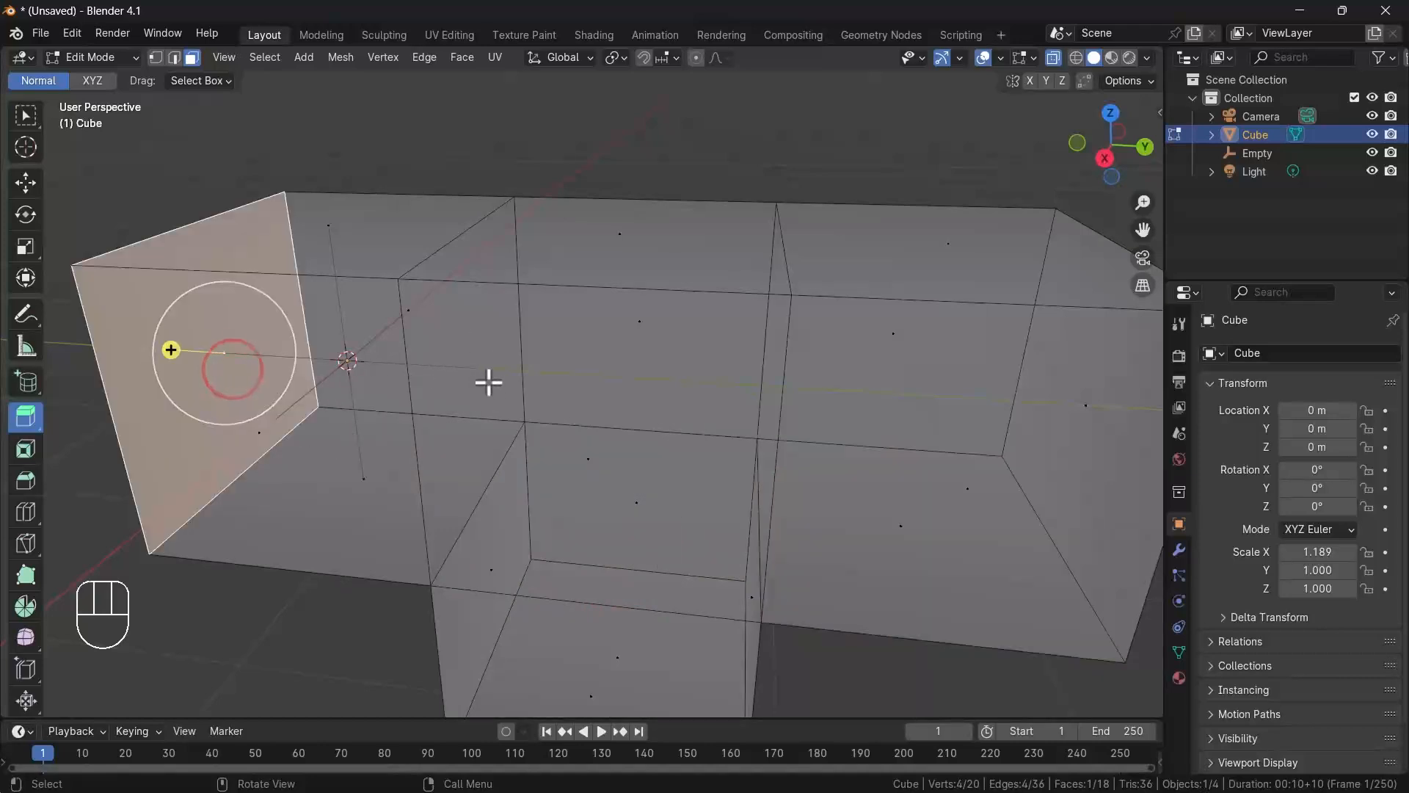
{"action": "left_click", "coordinate": [1070, 390]}
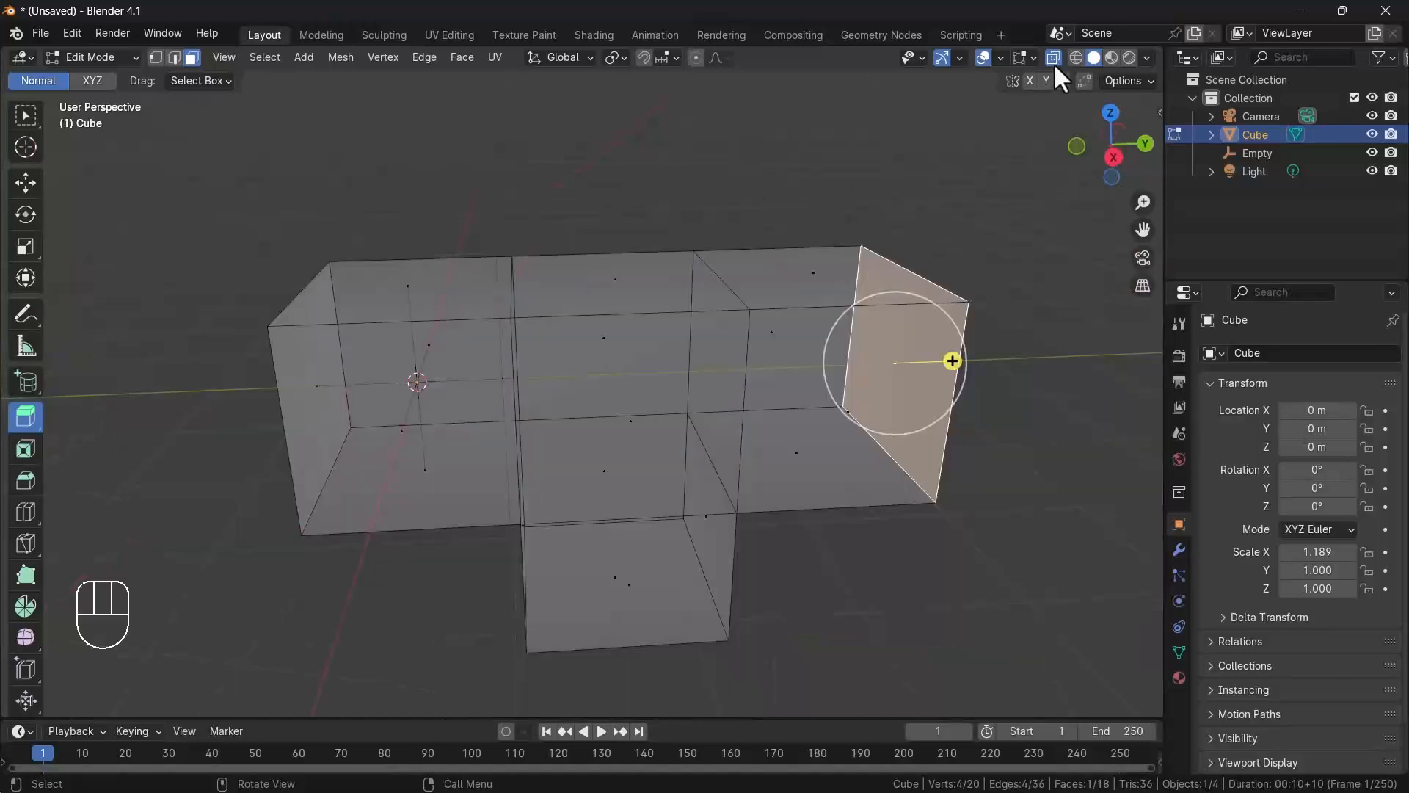
{"action": "left_click", "coordinate": [1054, 63]}
- Try pushing the front face of the +Y end block inward with Extrude Region, inspect it in X-ray, and undo the extrusion
{"action": "left_click_drag", "start_coordinate": [26, 417], "coordinate": [203, 404]}
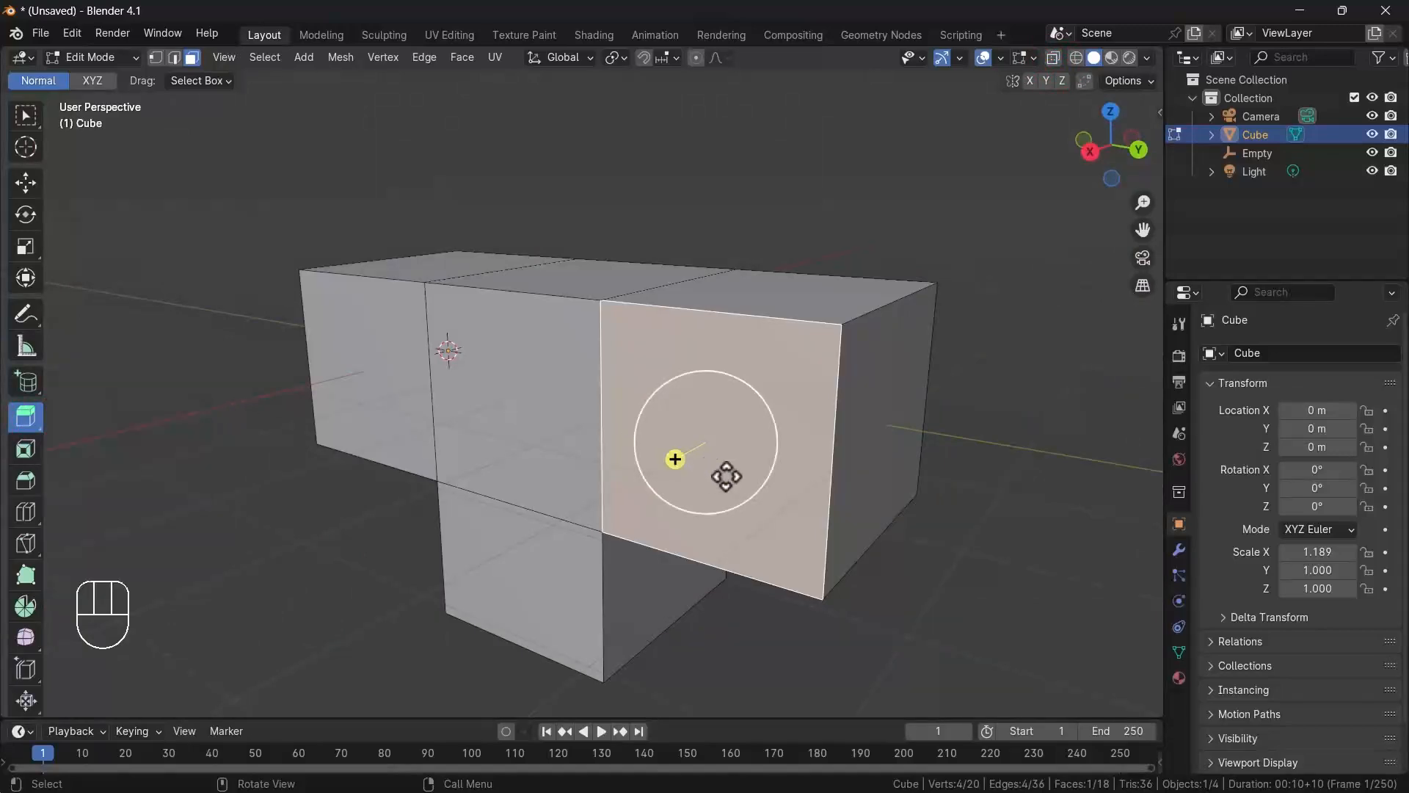
{"action": "left_click_drag", "start_coordinate": [675, 459], "coordinate": [718, 441]}
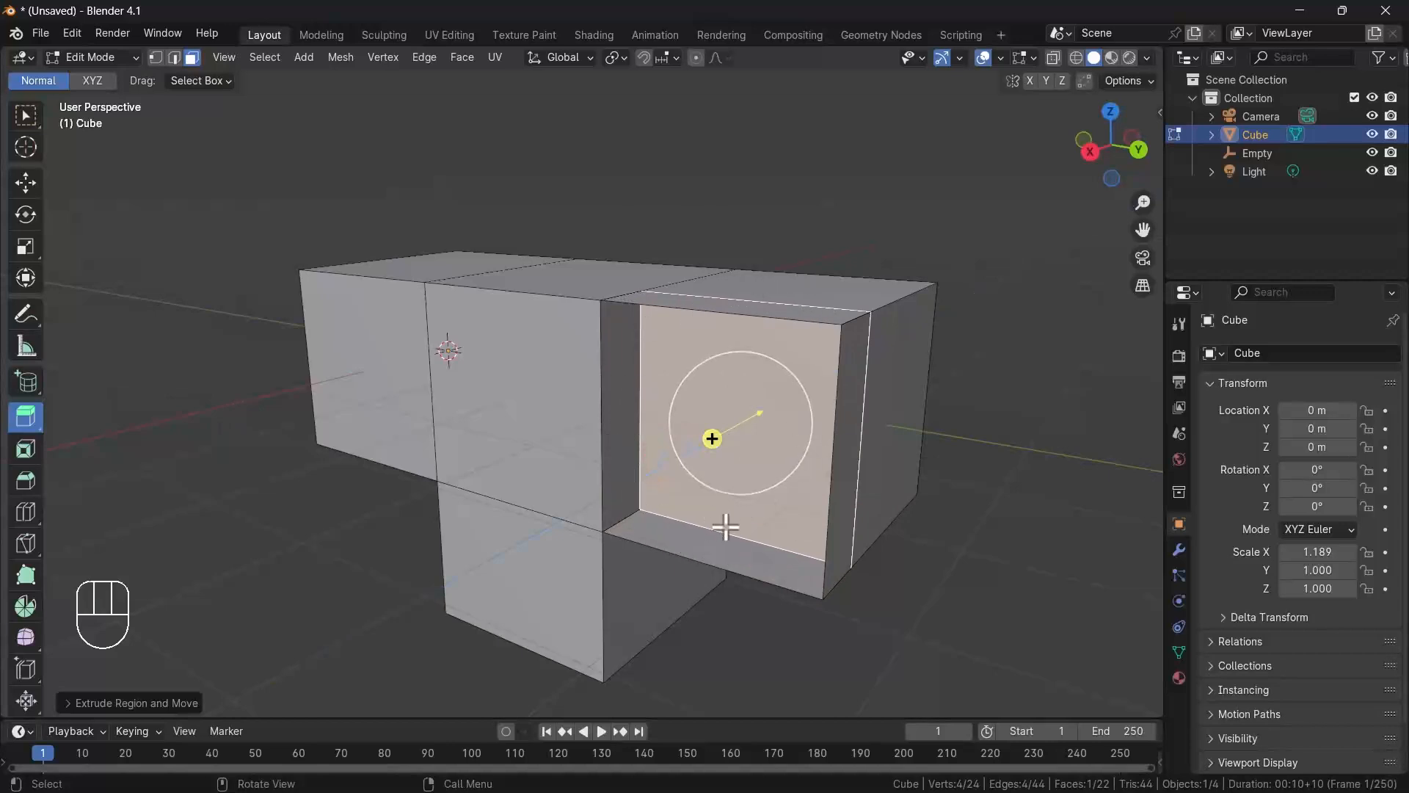
{"action": "mouse_move", "coordinate": [708, 544]}
{"action": "middle_mouse_down", "text": "alt"}
{"action": "mouse_move", "coordinate": [774, 570]}
{"action": "mouse_move", "coordinate": [771, 598]}
{"action": "mouse_move", "coordinate": [715, 515]}
{"action": "mouse_move", "coordinate": [718, 544]}
{"action": "middle_mouse_up", "text": "alt"}
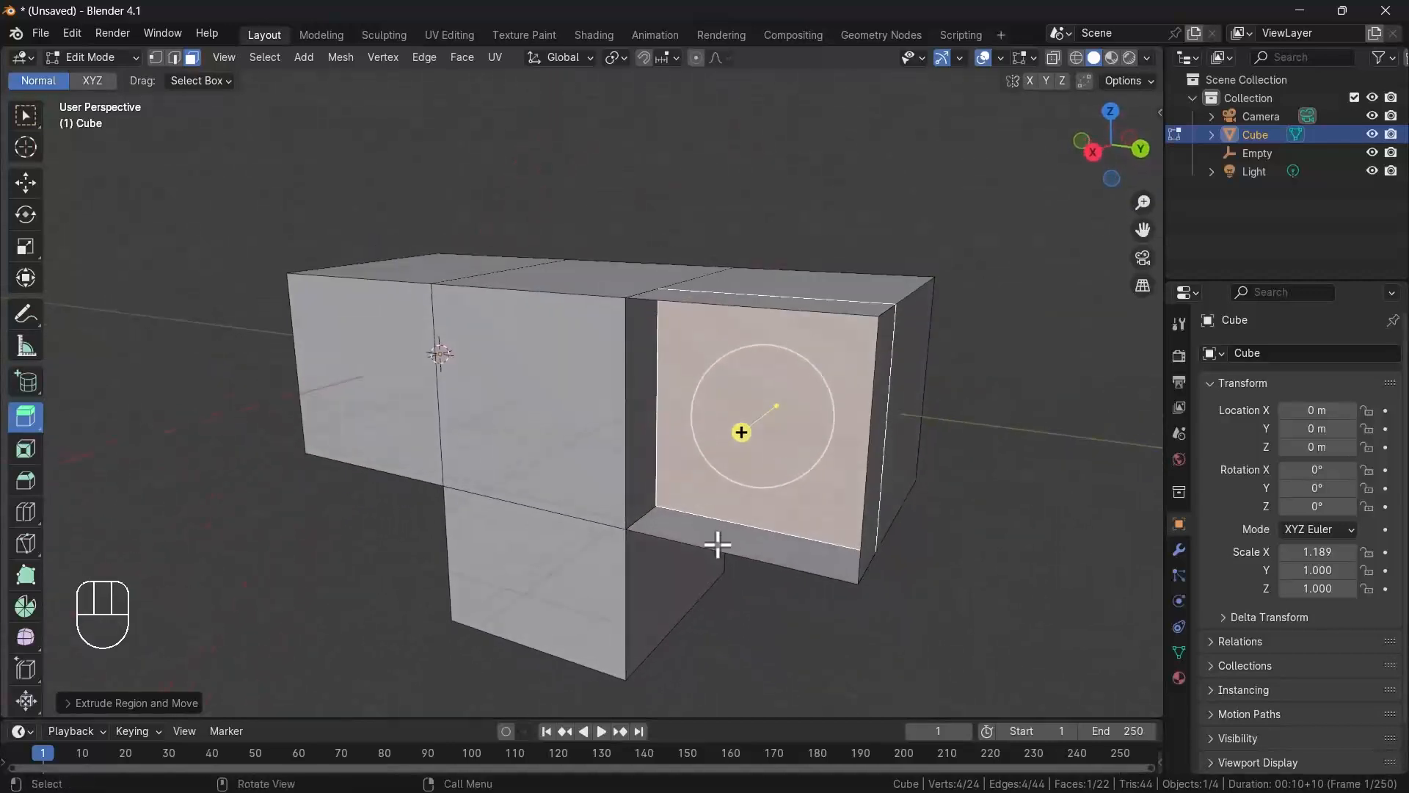
{"action": "left_click", "coordinate": [1053, 58]}
{"action": "middle_click_drag", "start_coordinate": [883, 430], "coordinate": [918, 433], "text": "alt"}
{"action": "left_click", "coordinate": [1054, 58]}
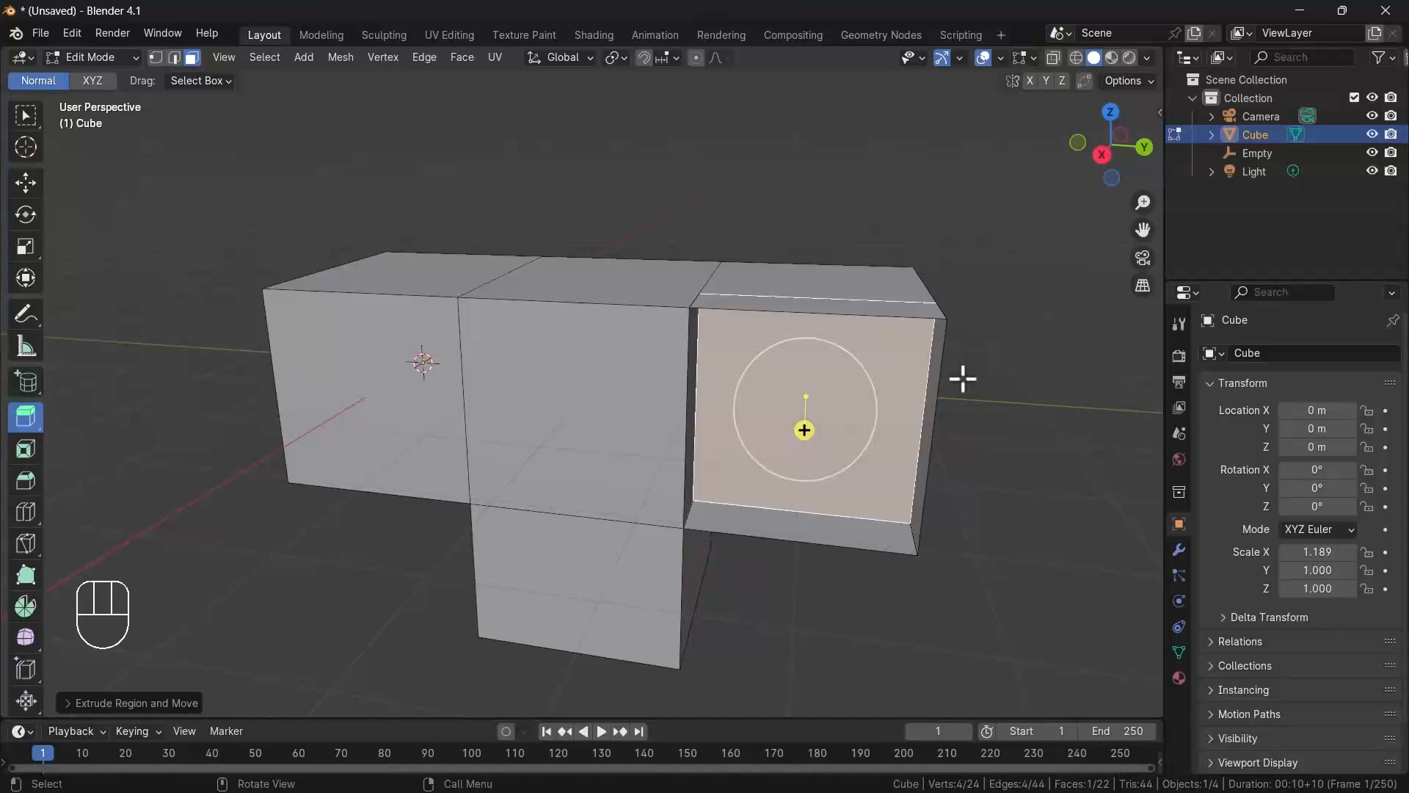
{"action": "key", "text": "ctrl+z"}
- Push the front face of the +Y end block inward with Extrude Manifold
{"action": "middle_click_drag", "start_coordinate": [952, 434], "coordinate": [886, 441], "text": "alt"}
{"action": "left_click_drag", "start_coordinate": [29, 415], "coordinate": [126, 470]}
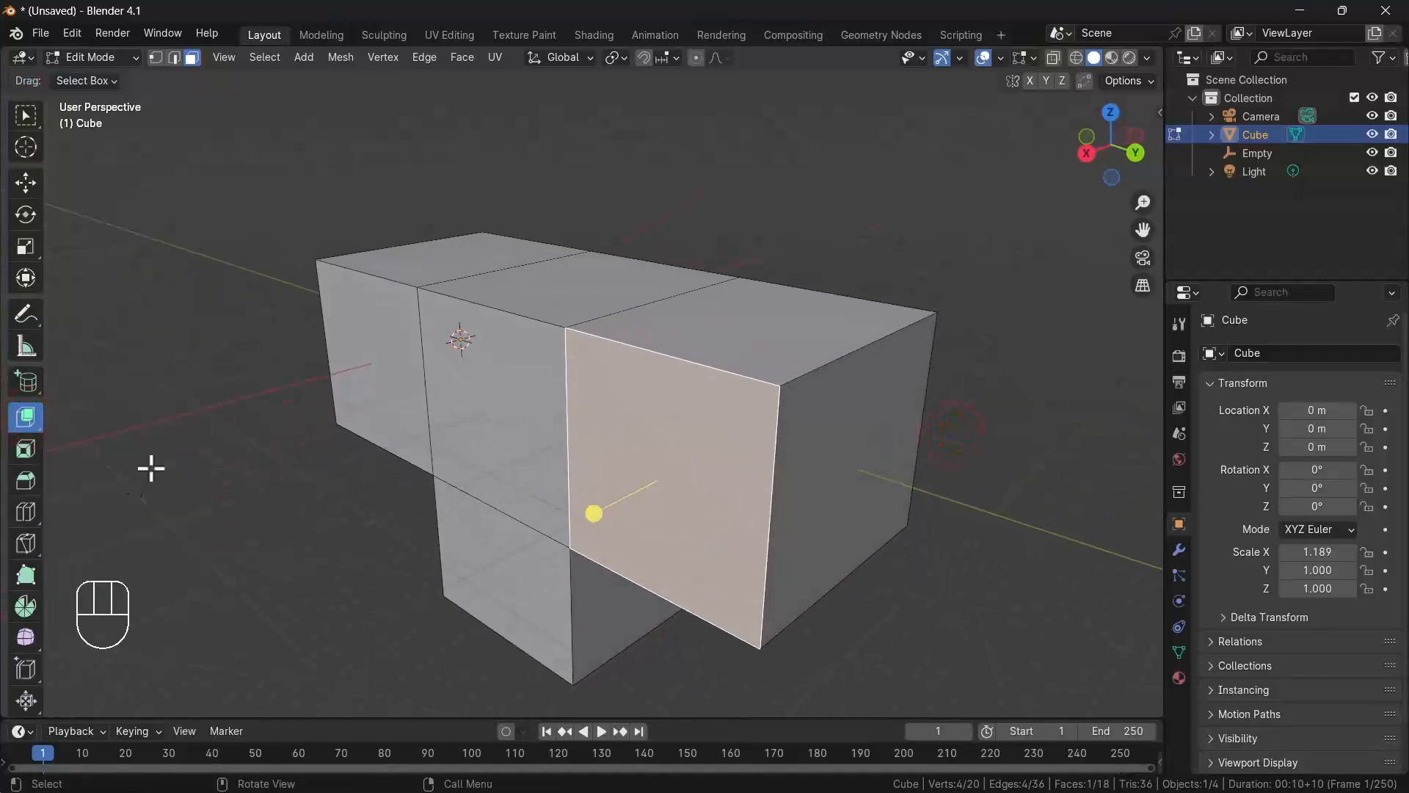
{"action": "left_click_drag", "start_coordinate": [598, 518], "coordinate": [682, 482]}
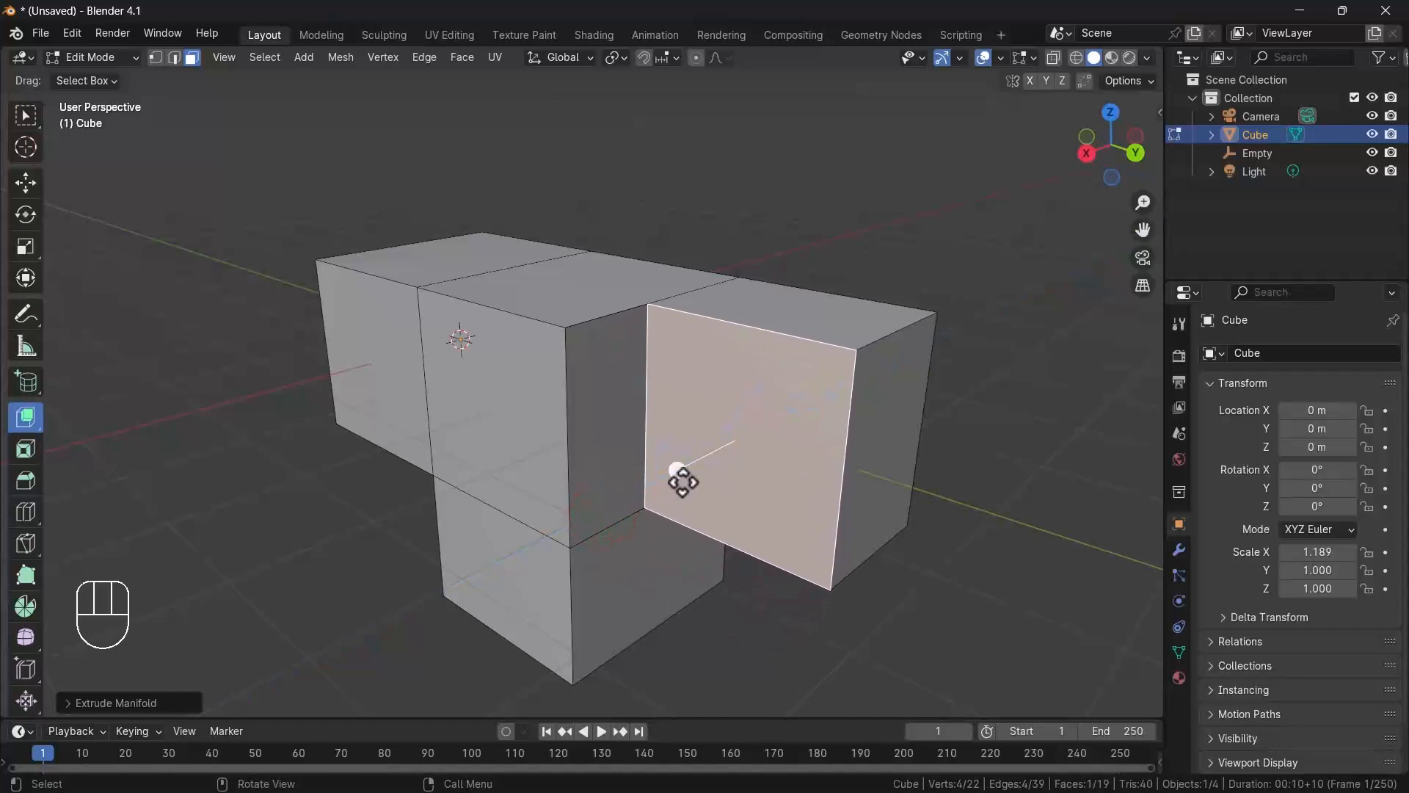
{"action": "middle_click_drag", "start_coordinate": [724, 504], "coordinate": [768, 522], "text": "alt"}
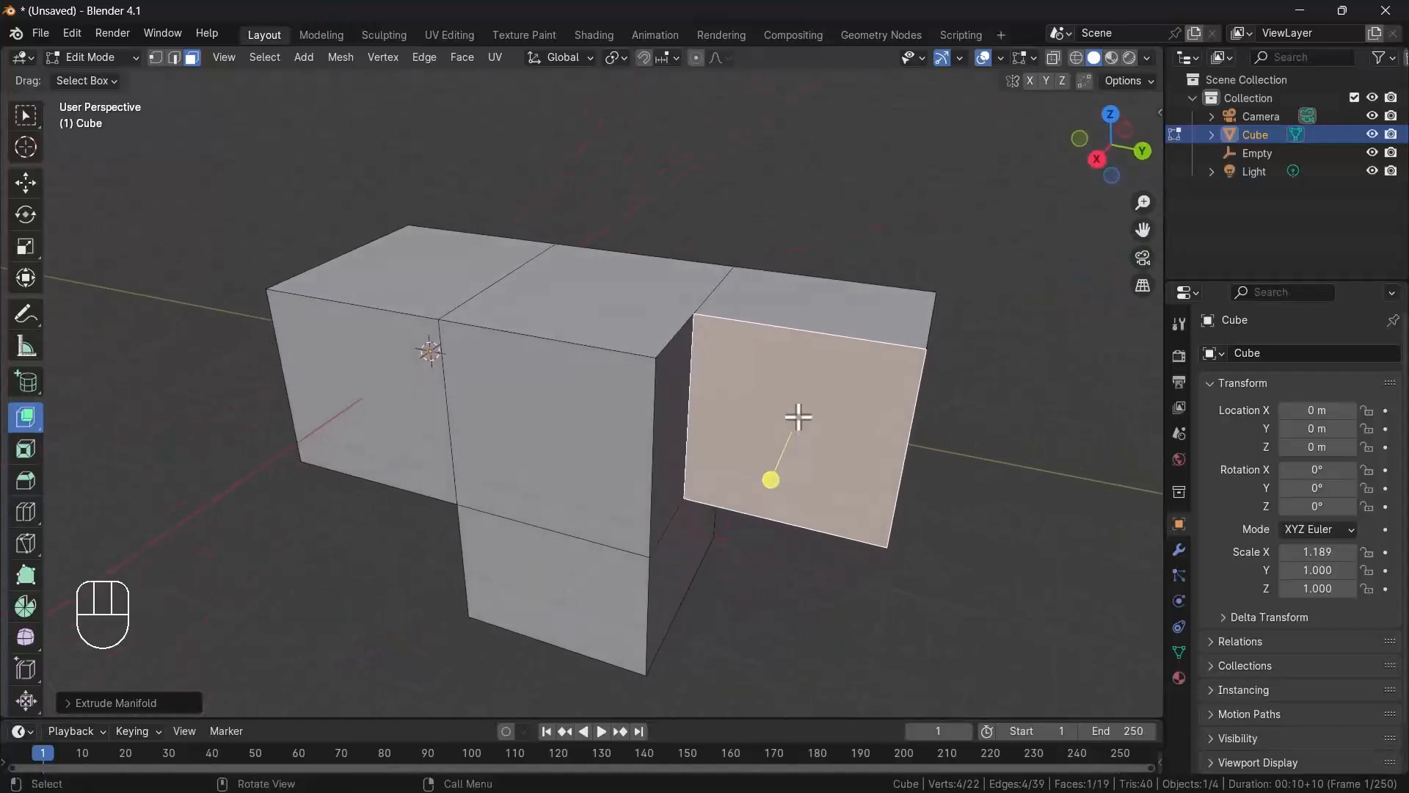
- Try re-extruding the pushed-in front face of the +Y end block with Extrude Region and Extrude Manifold, and undo all extrusions on it
{"action": "mouse_move", "coordinate": [799, 462]}
{"action": "left_mouse_down"}
{"action": "mouse_move", "coordinate": [812, 437]}
{"action": "mouse_move", "coordinate": [802, 469]}
{"action": "mouse_move", "coordinate": [807, 455]}
{"action": "left_mouse_up"}
{"action": "key", "text": "ctrl+z"}
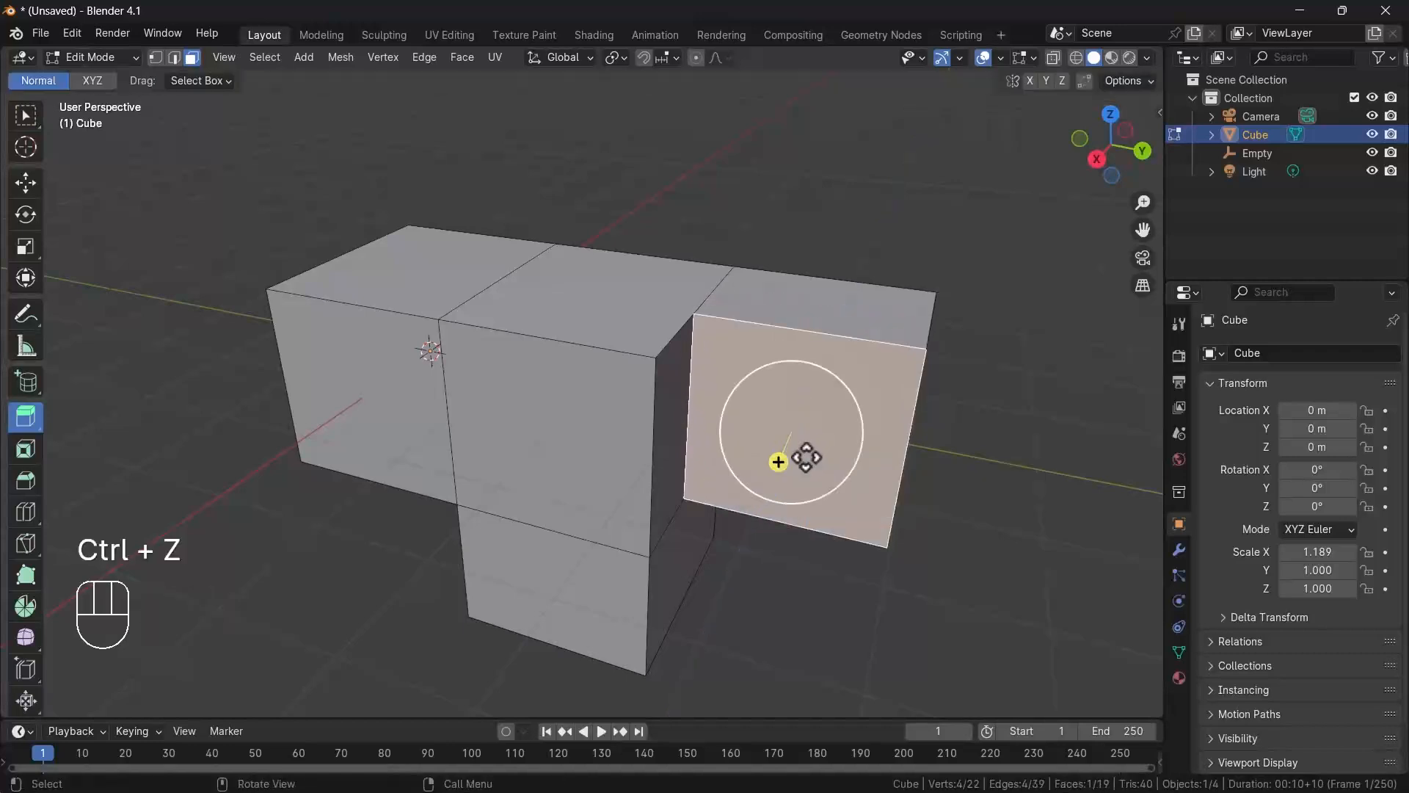
{"action": "left_click", "coordinate": [35, 418]}
{"action": "left_click_drag", "start_coordinate": [778, 462], "coordinate": [763, 483]}
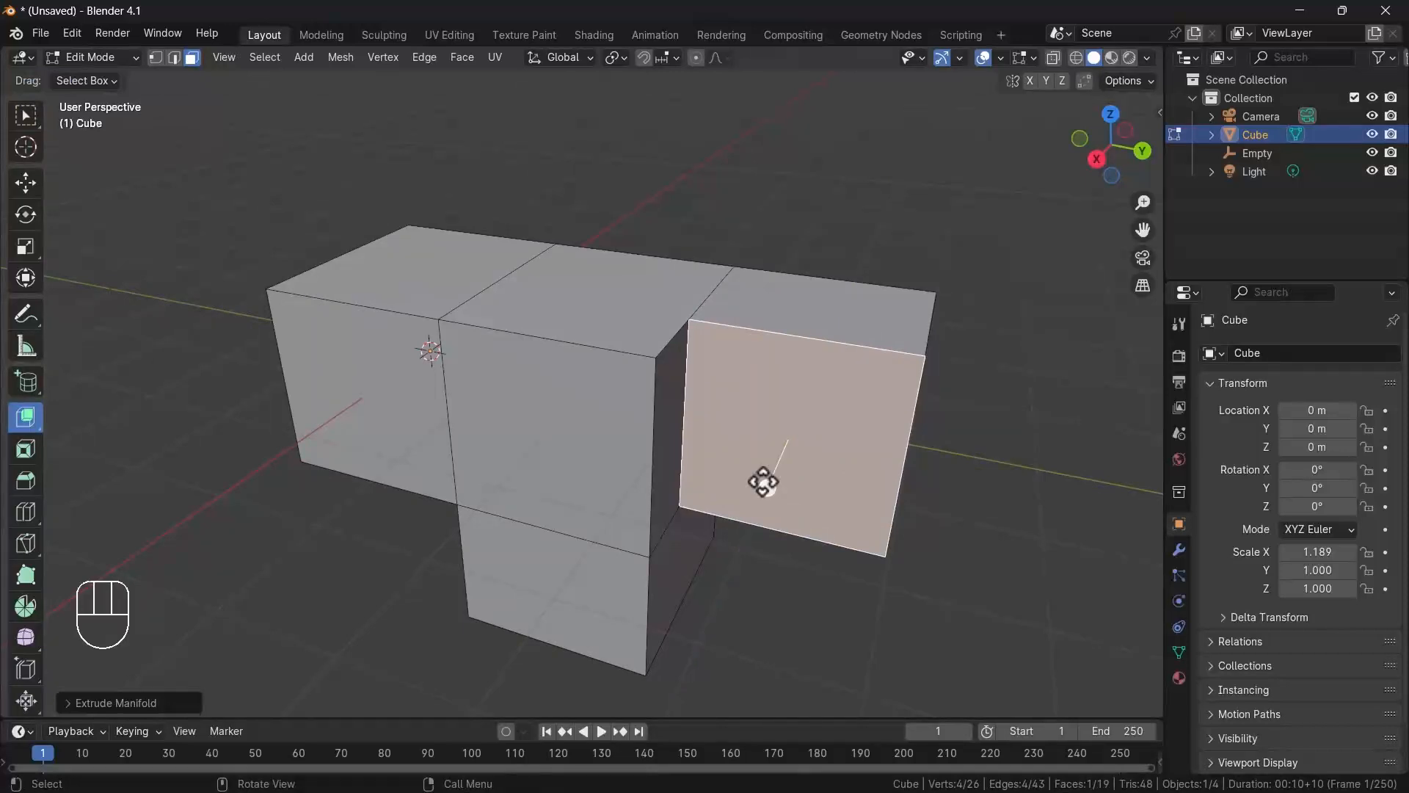
{"action": "key", "text": "ctrl+z"}
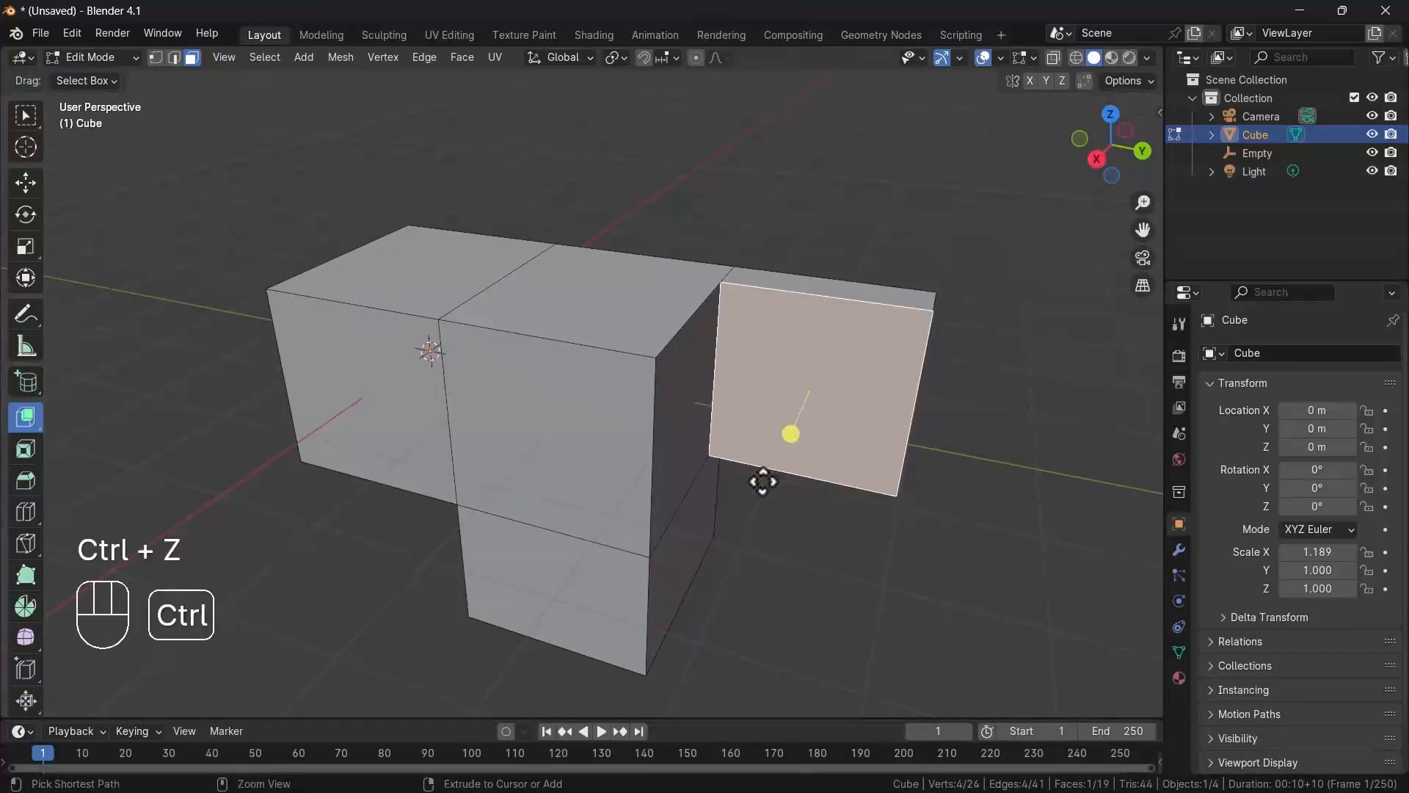
{"action": "key", "text": "ctrl+z"}
{"action": "key", "text": "ctrl+z"}
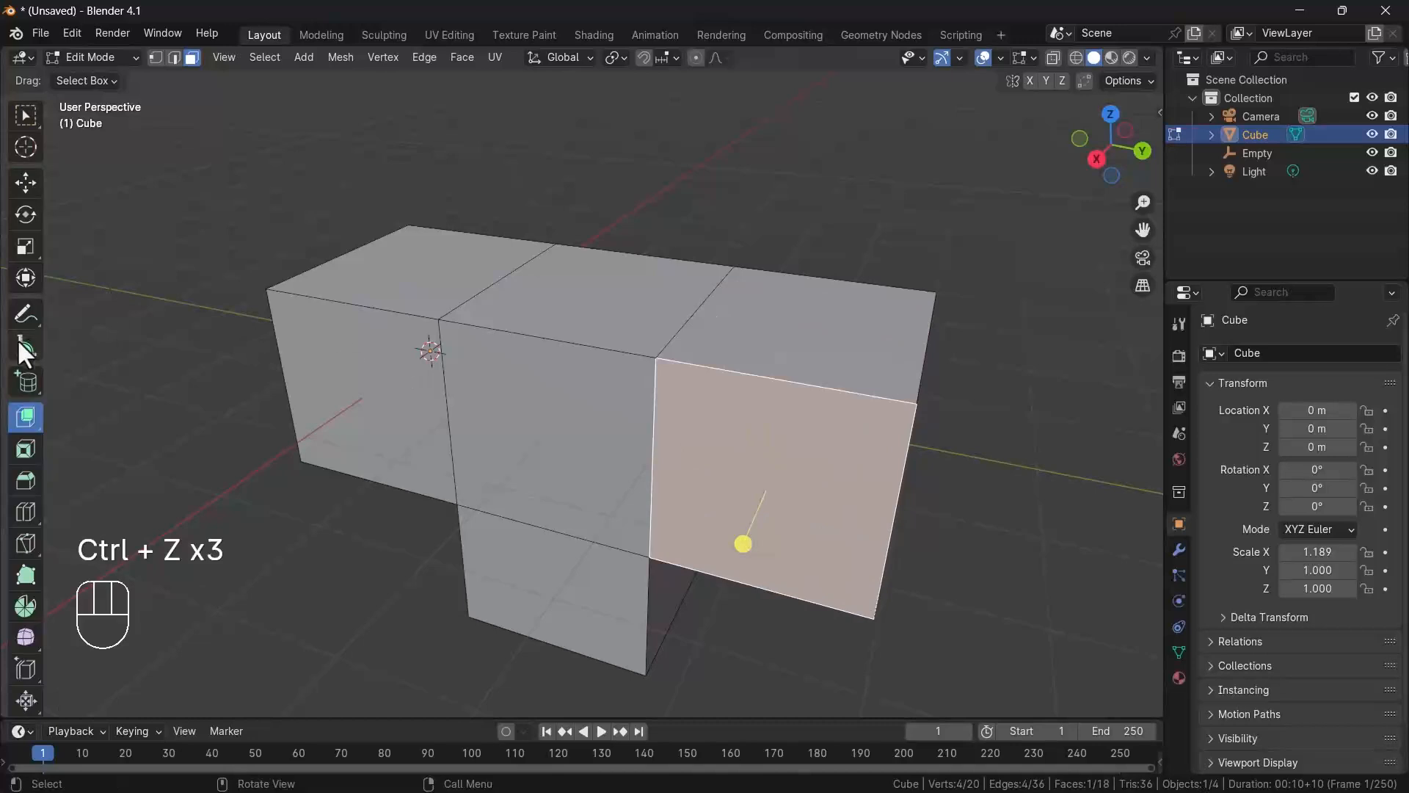
- Extrude the front face of the +Y end block outward with Extrude Region
{"action": "left_click_drag", "start_coordinate": [30, 419], "coordinate": [128, 428]}
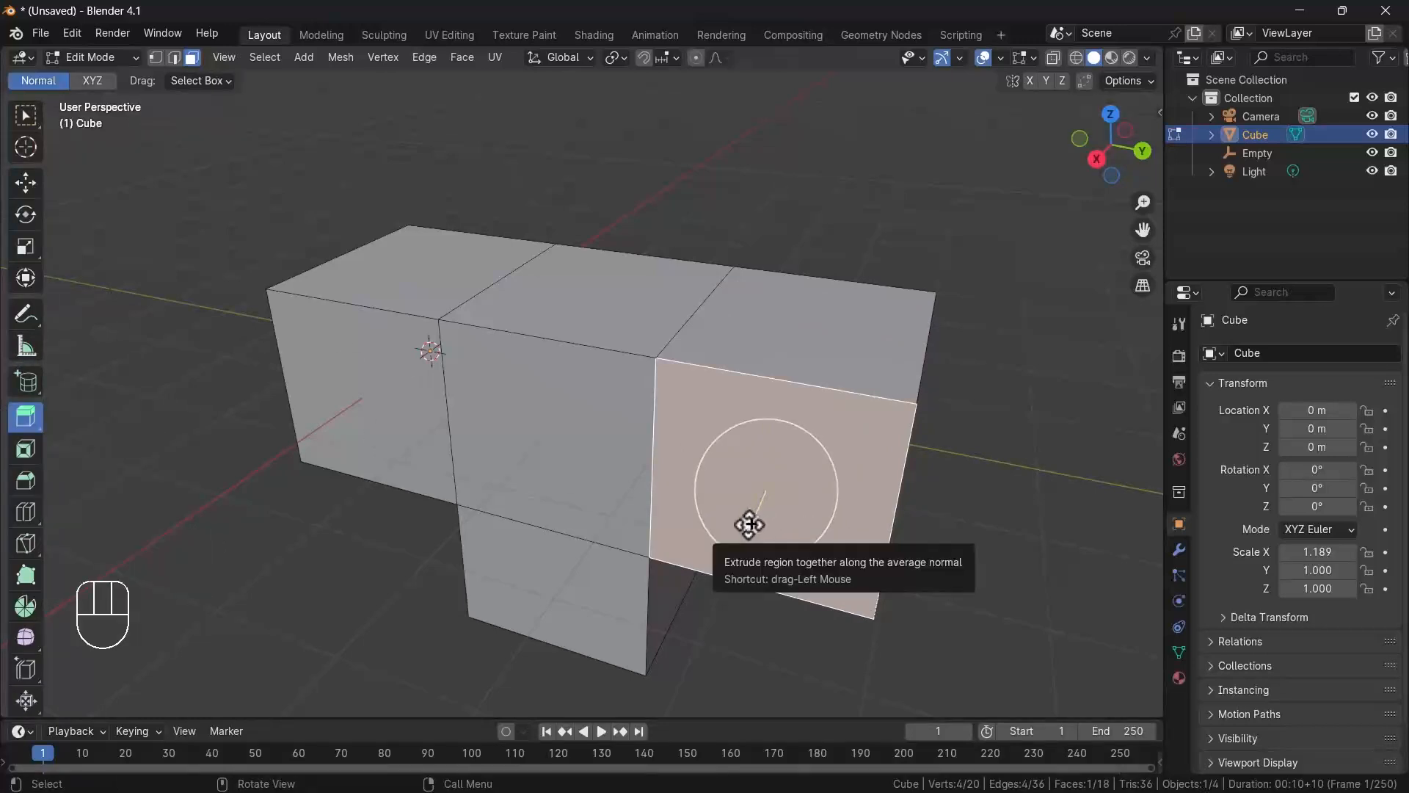
{"action": "left_click_drag", "start_coordinate": [746, 529], "coordinate": [710, 612]}
{"action": "left_click", "coordinate": [705, 614]}
{"action": "left_click_drag", "start_coordinate": [649, 579], "coordinate": [747, 576], "text": "alt"}
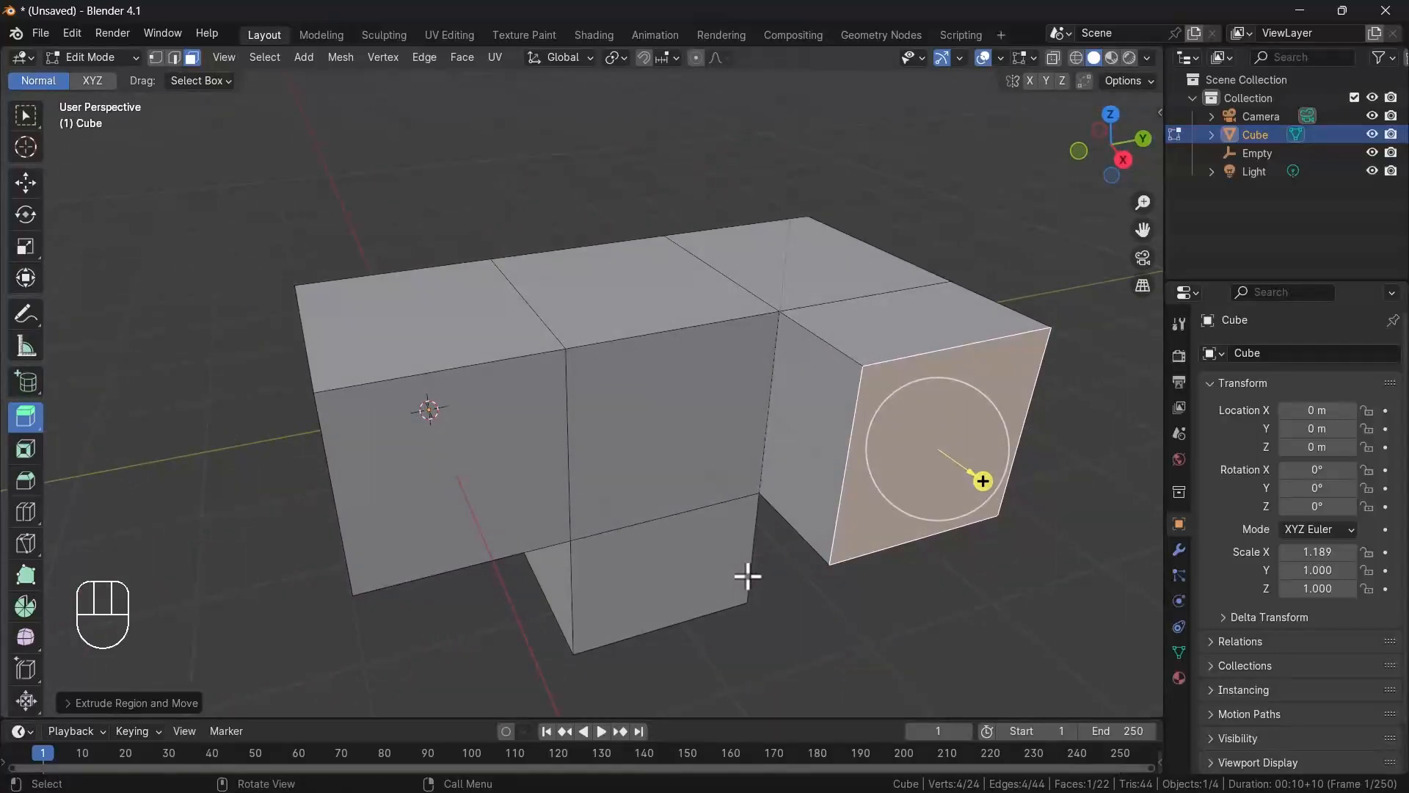
{"action": "middle_click_drag", "start_coordinate": [819, 543], "coordinate": [675, 534]}
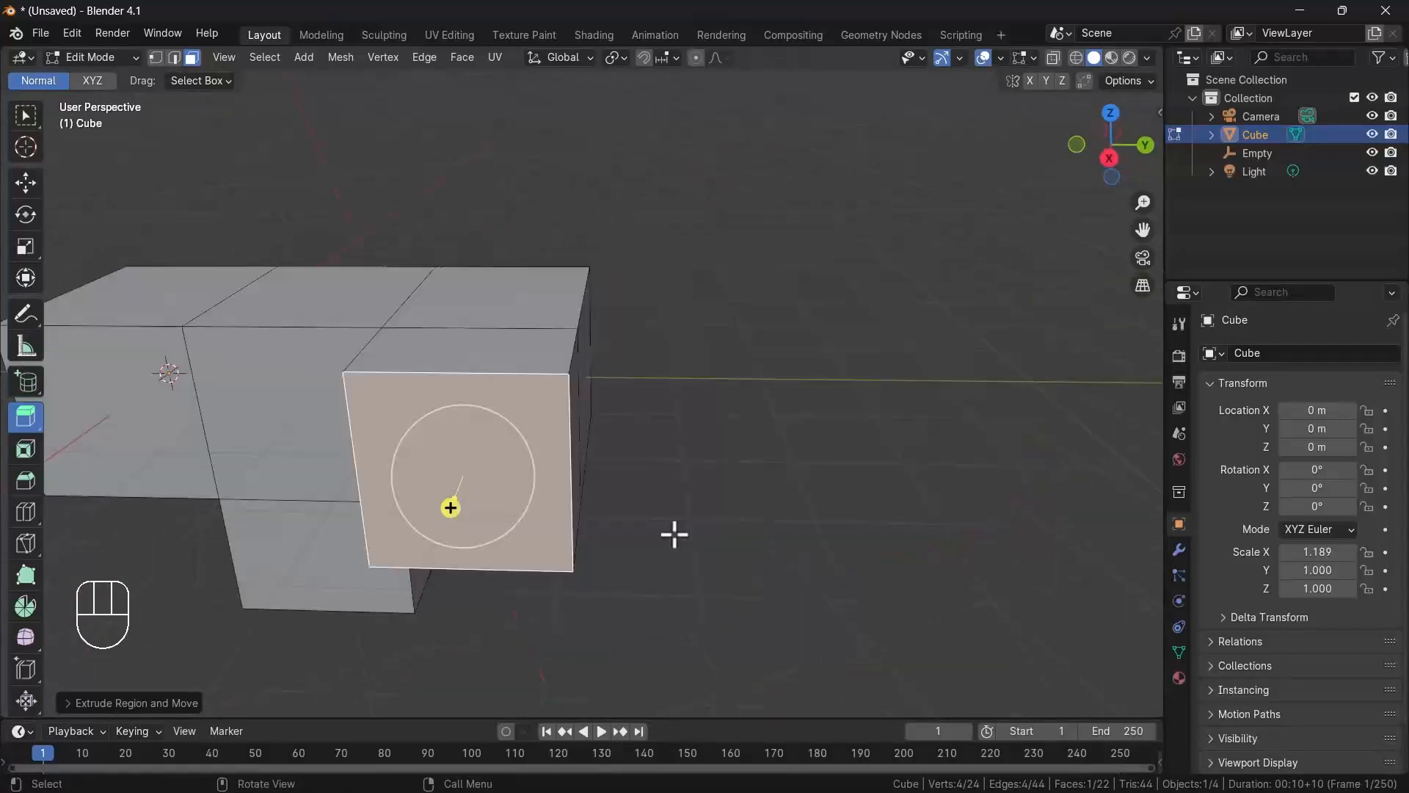
- Return to Object Mode, add a new mesh cube and move it to about 7.13 m along Y, beside the existing mesh
{"action": "key", "text": "Tab"}
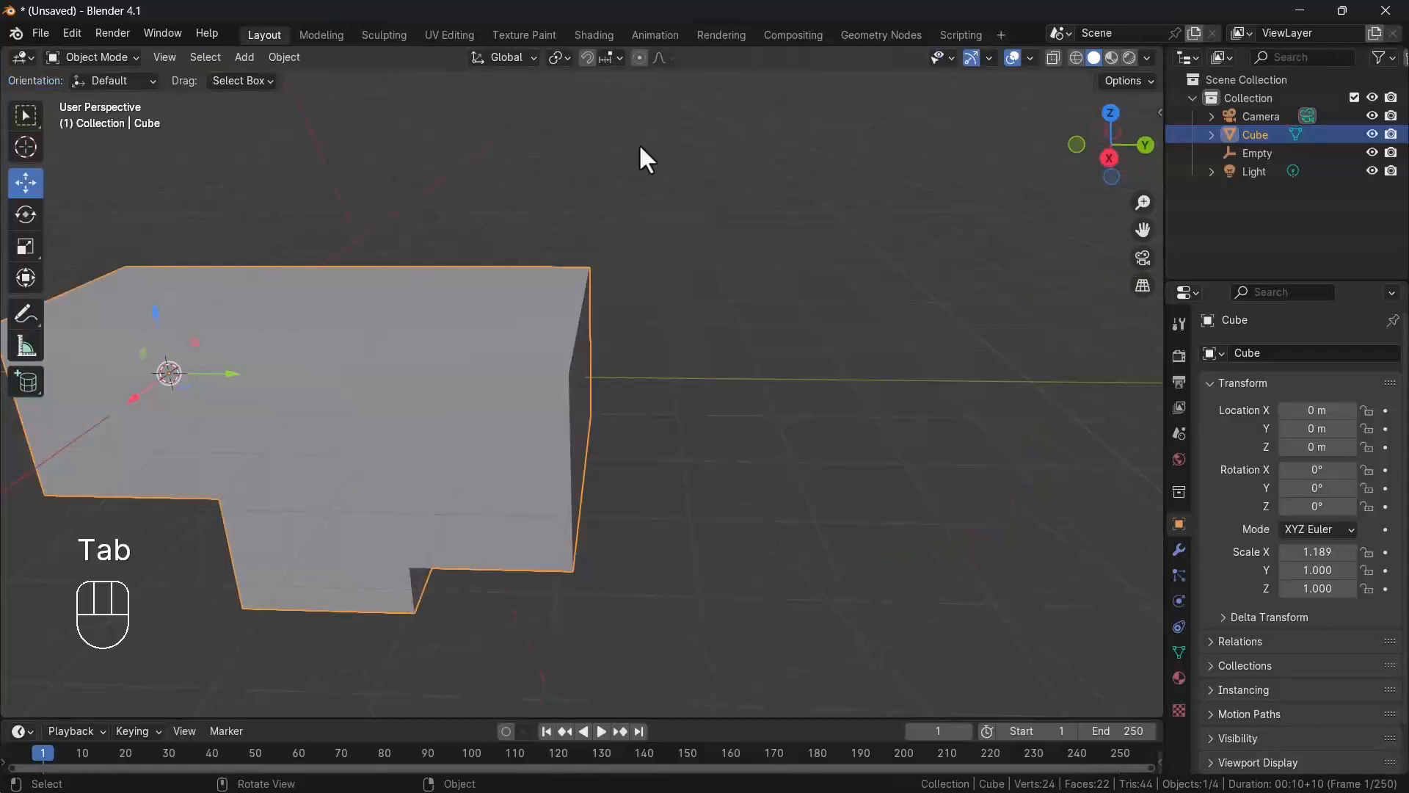
{"action": "left_click", "coordinate": [811, 323]}
{"action": "key", "text": "shift+a"}
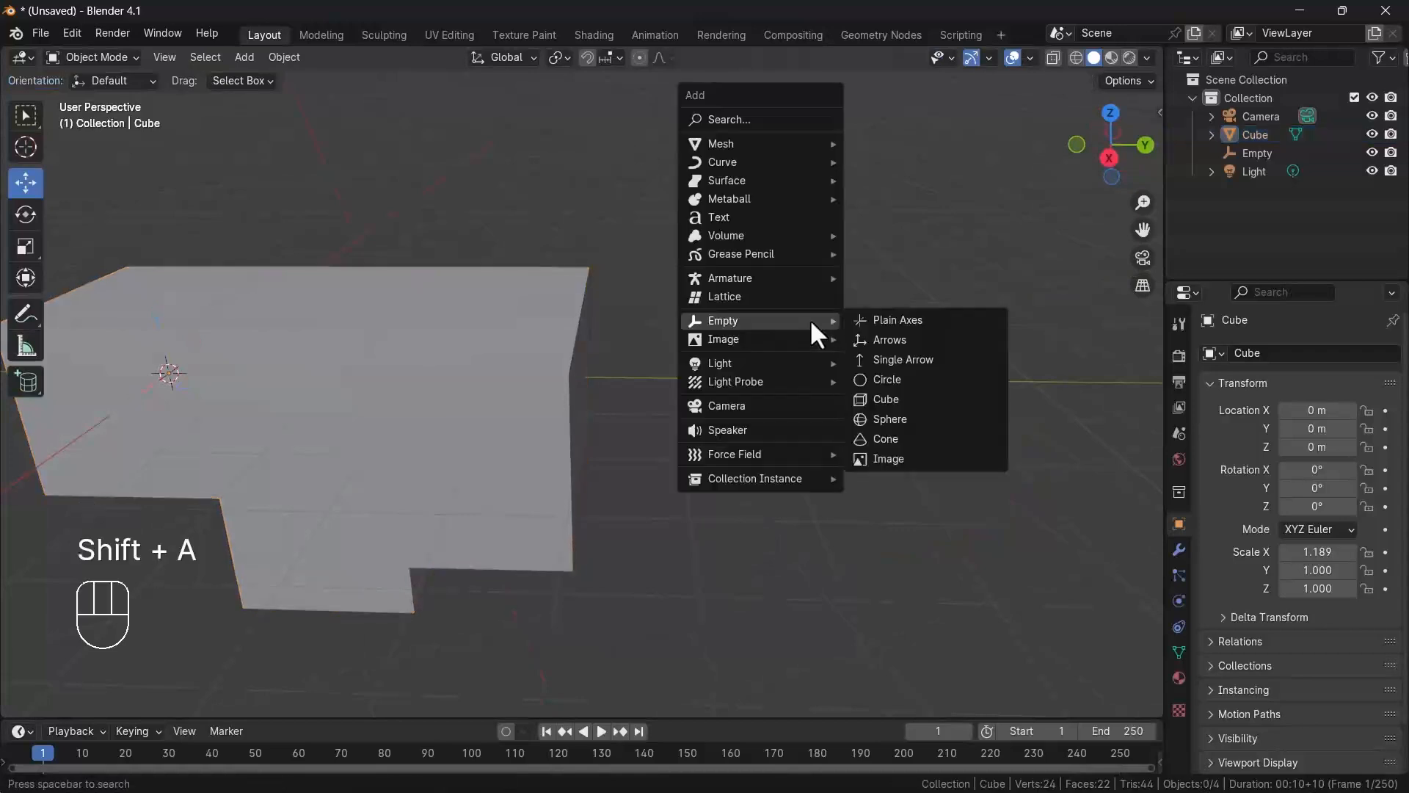
{"action": "mouse_move", "coordinate": [762, 141]}
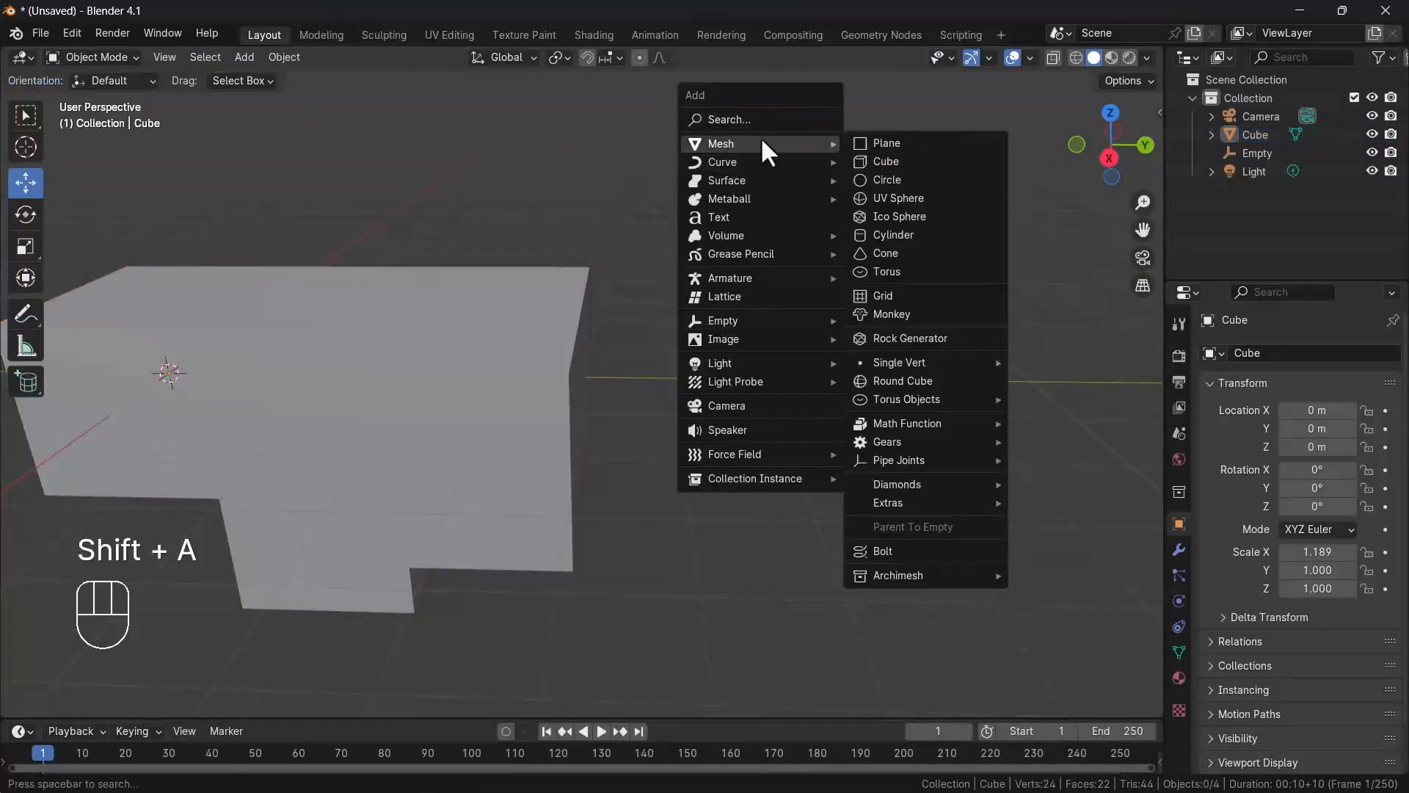
{"action": "left_click", "coordinate": [886, 161]}
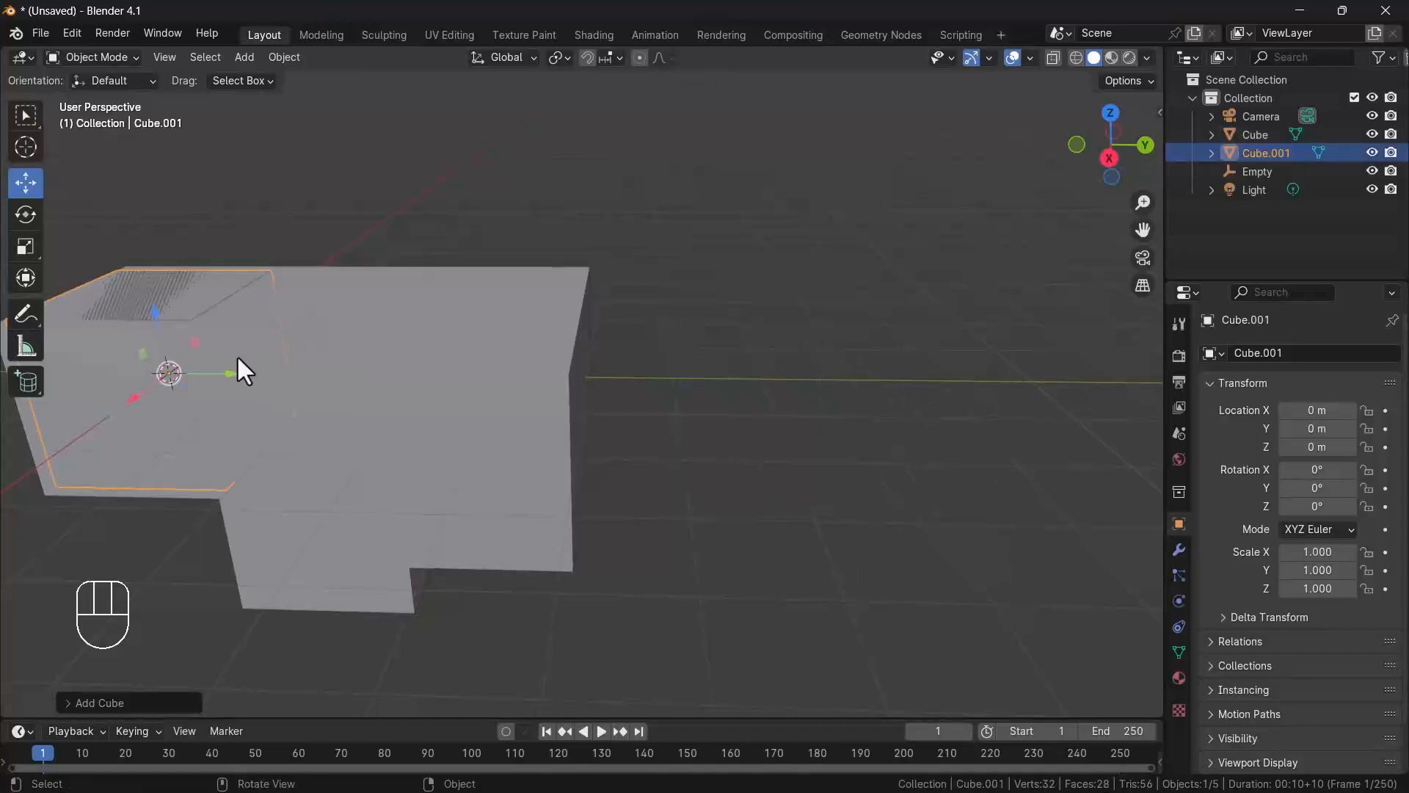
{"action": "left_click_drag", "start_coordinate": [232, 374], "coordinate": [847, 427]}
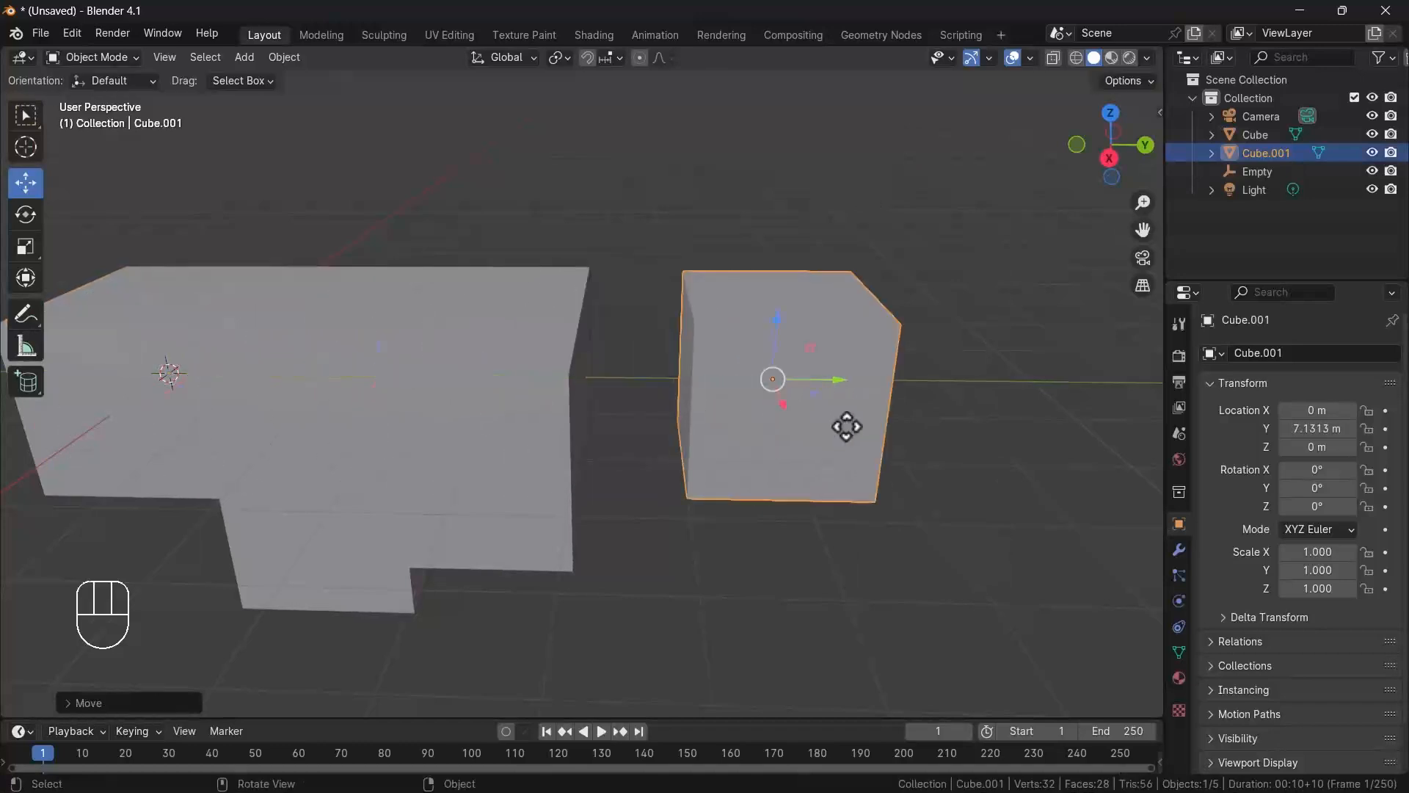
- Enter Edit Mode on the new cube and select its top face and +Y side face together
{"action": "left_click", "coordinate": [96, 60]}
{"action": "left_click", "coordinate": [102, 94]}
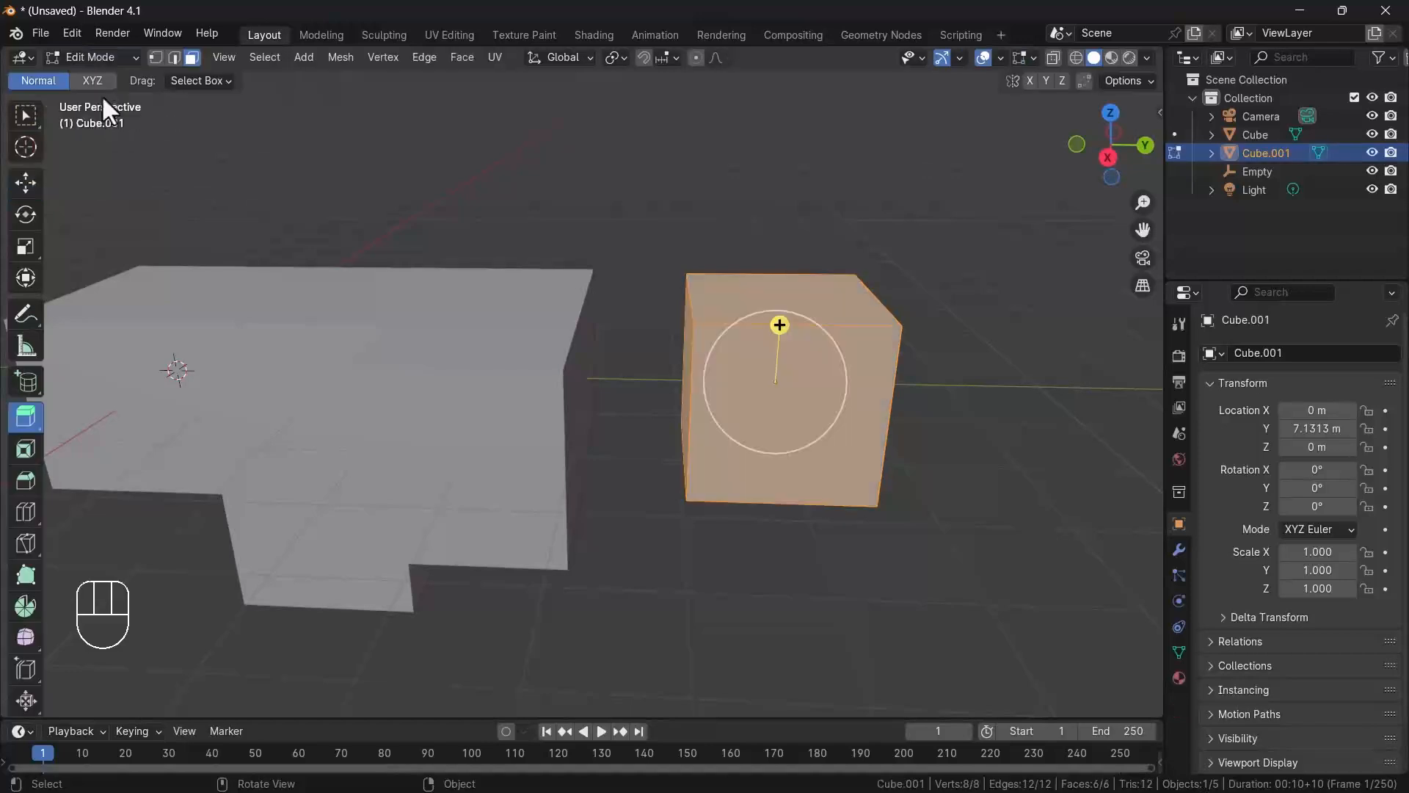
{"action": "key", "text": "KP_6"}
{"action": "key", "text": "KP_6"}
{"action": "left_click", "coordinate": [803, 431]}
{"action": "left_click", "coordinate": [738, 331], "text": "shift"}
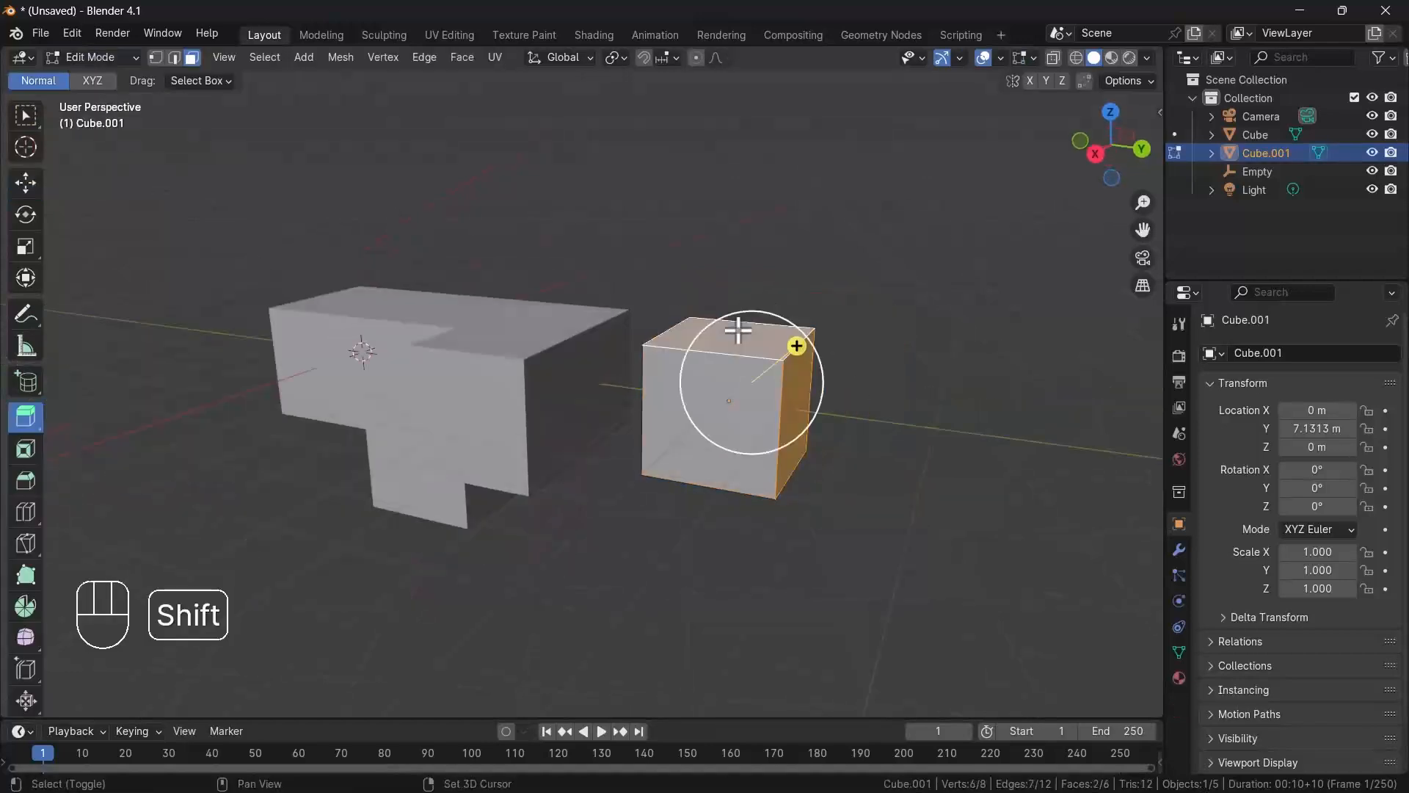
- Try extruding the cube's top and +Y side faces with Extrude Region and with Extrude Along Normals, undoing each extrusion
{"action": "left_click_drag", "start_coordinate": [799, 346], "coordinate": [914, 309]}
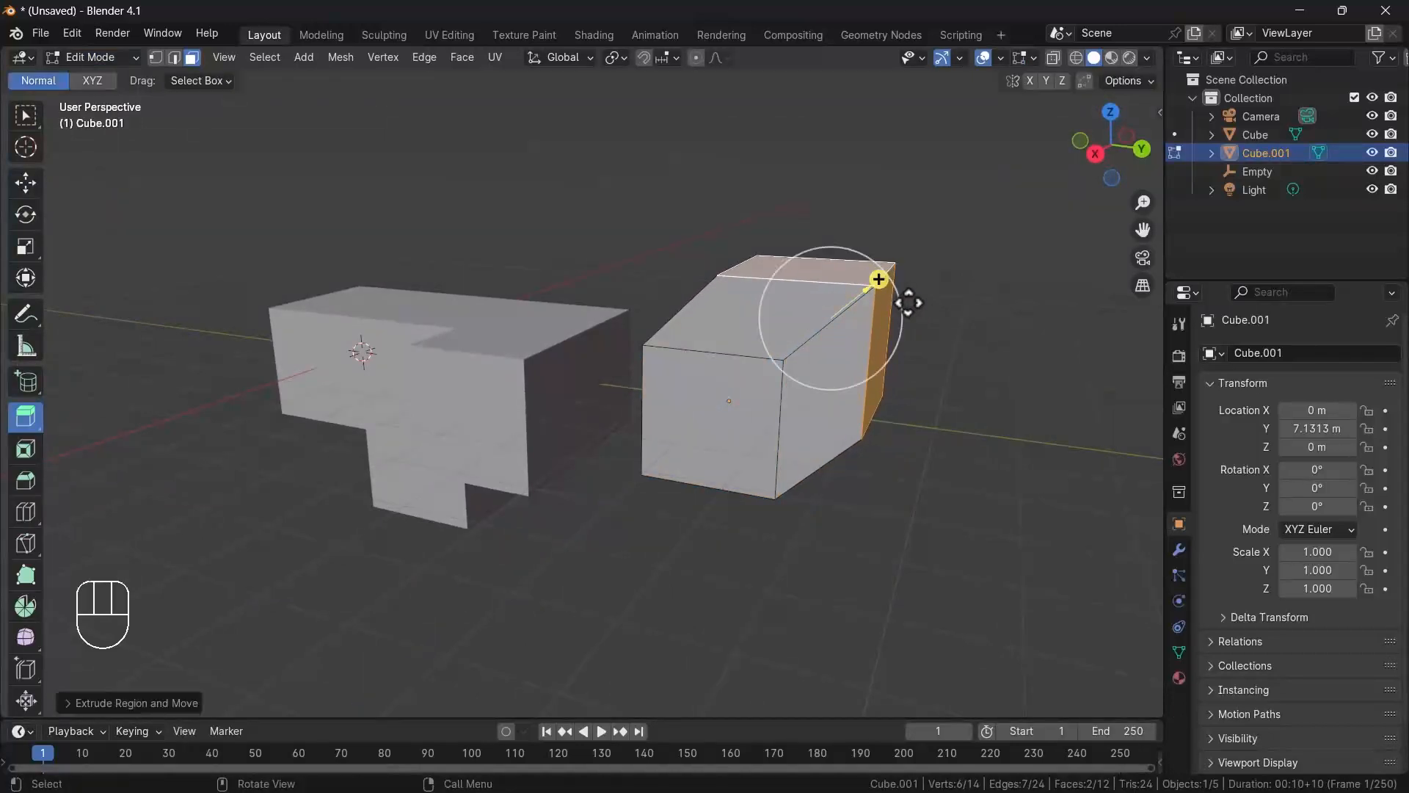
{"action": "key", "text": "ctrl+z"}
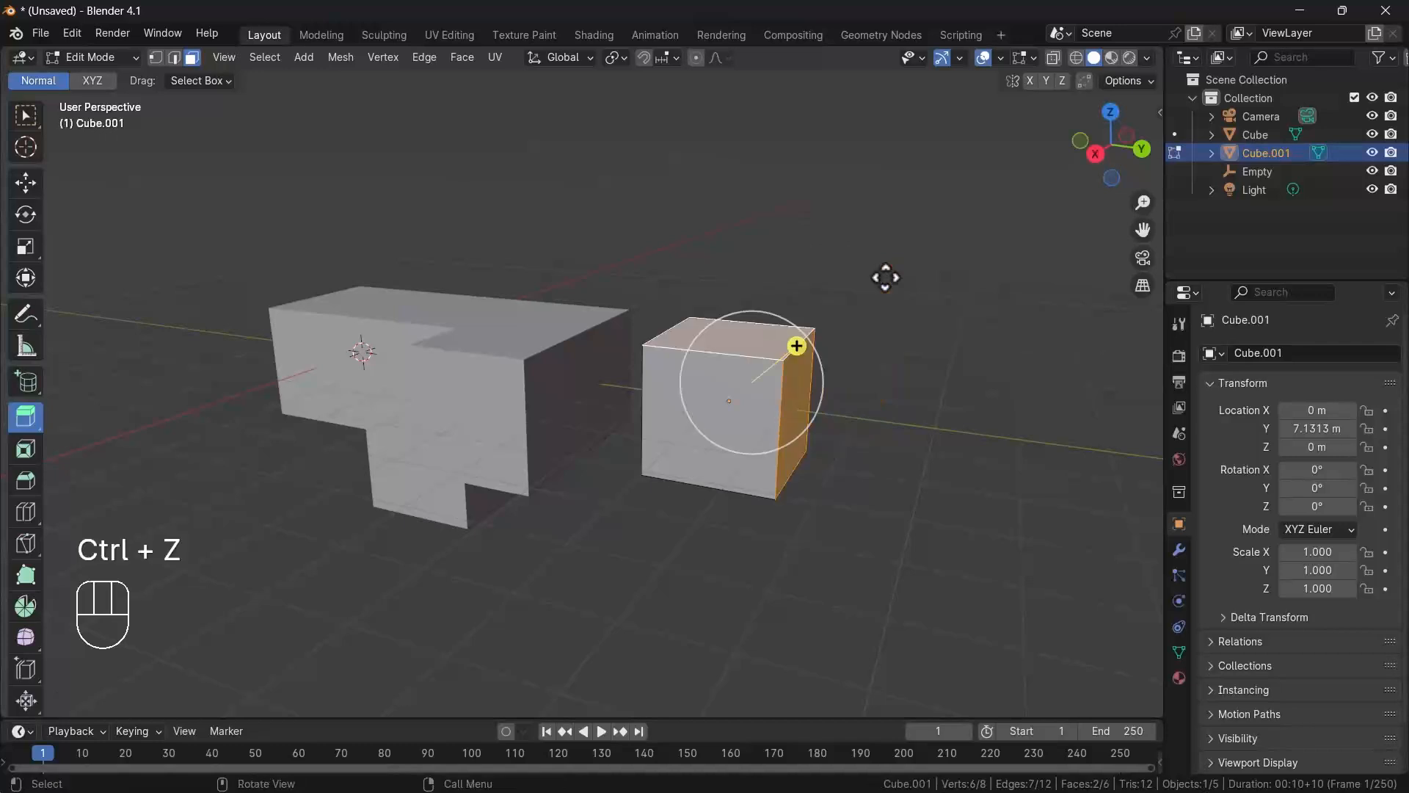
{"action": "left_click_drag", "start_coordinate": [25, 408], "coordinate": [144, 494]}
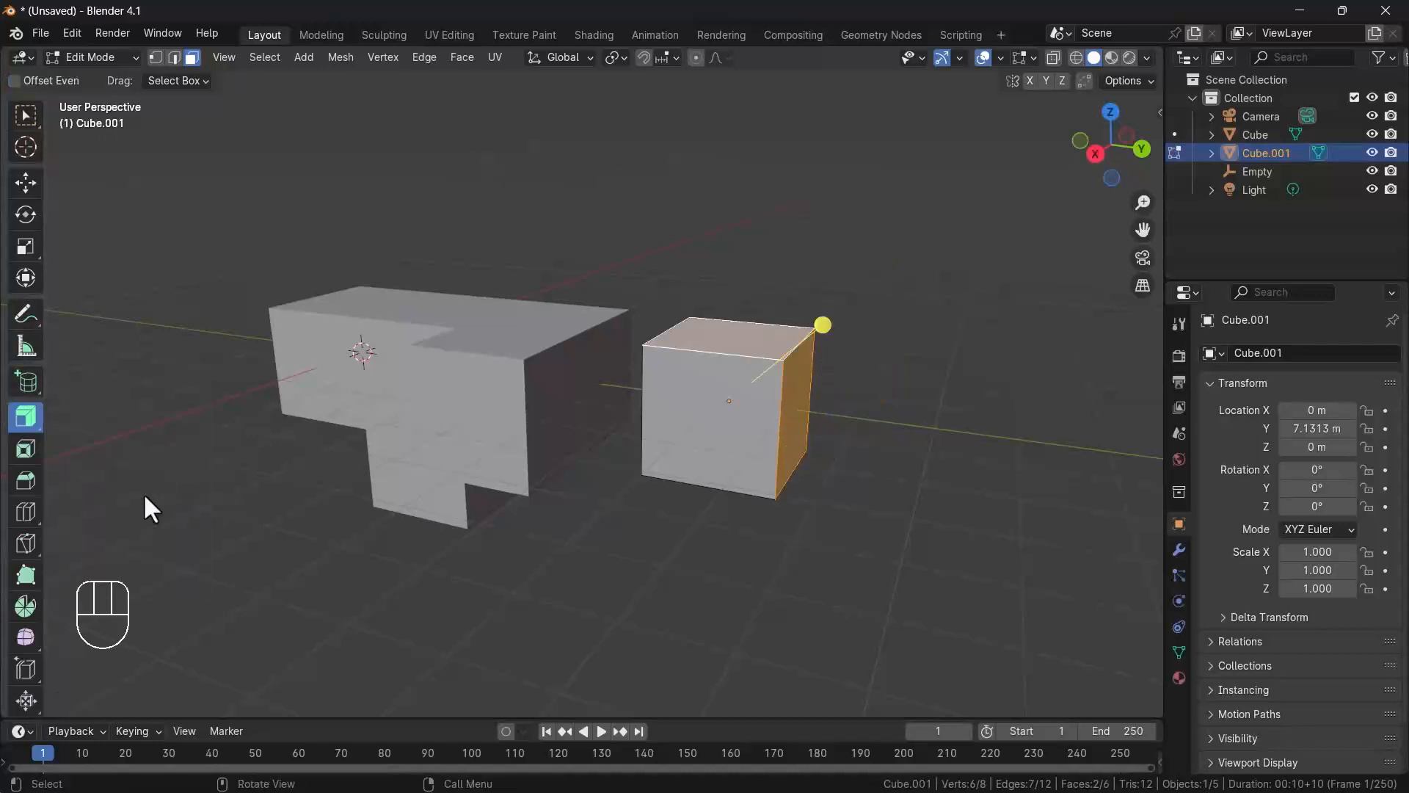
{"action": "left_click_drag", "start_coordinate": [825, 320], "coordinate": [928, 257]}
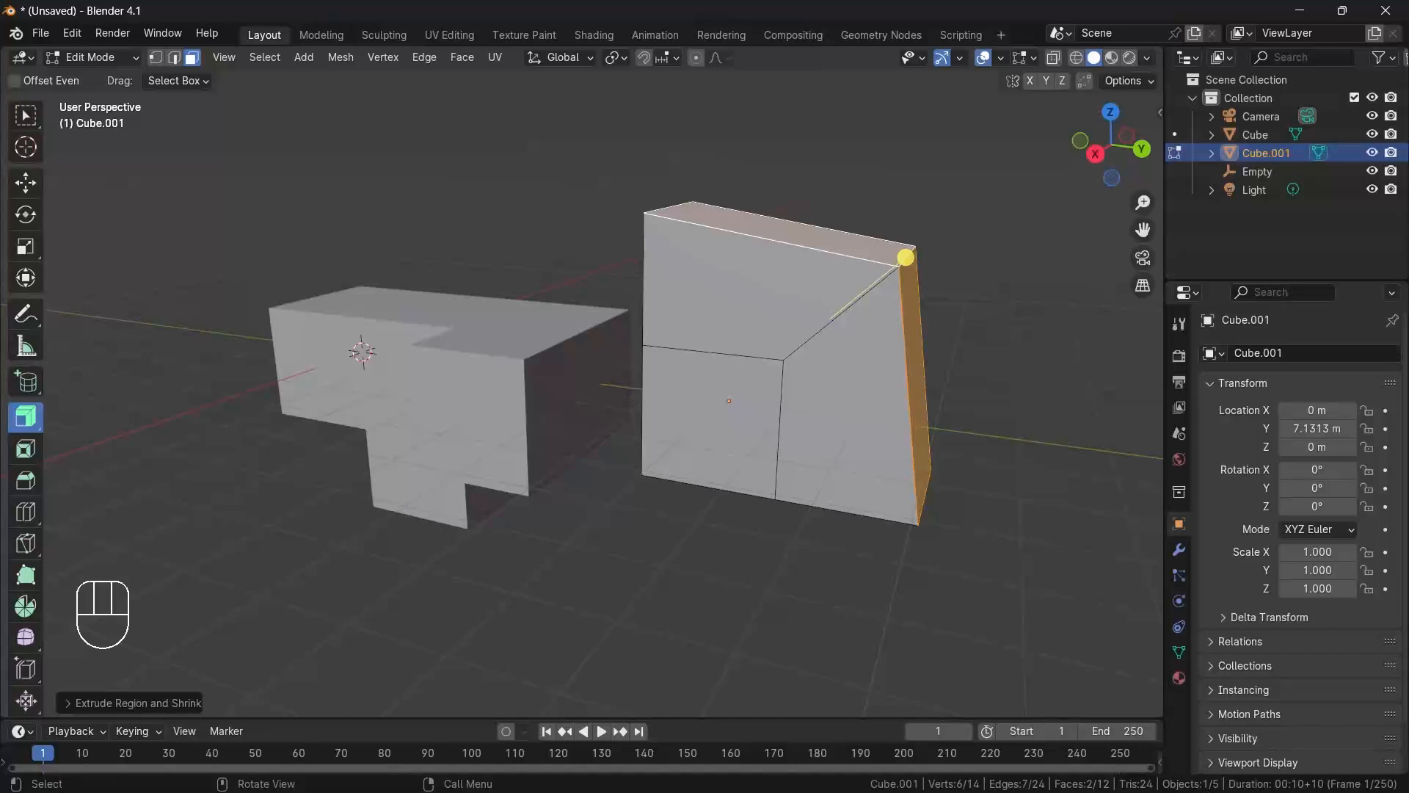
{"action": "key", "text": "ctrl+z"}
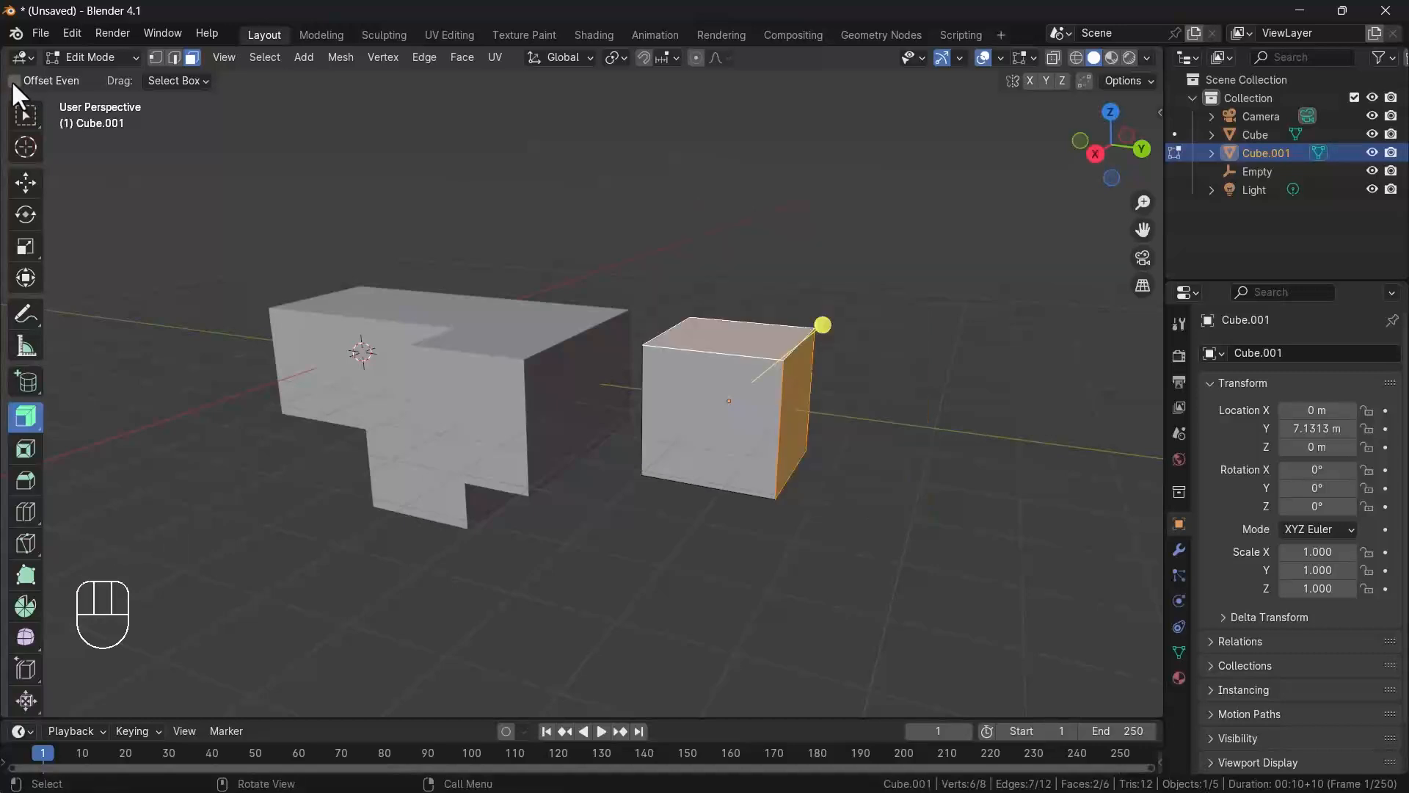
- Try Extrude Along Normals on the two selected faces with Offset Even enabled, and undo it
{"action": "left_click", "coordinate": [822, 323]}
{"action": "left_click_drag", "start_coordinate": [839, 317], "coordinate": [922, 245]}
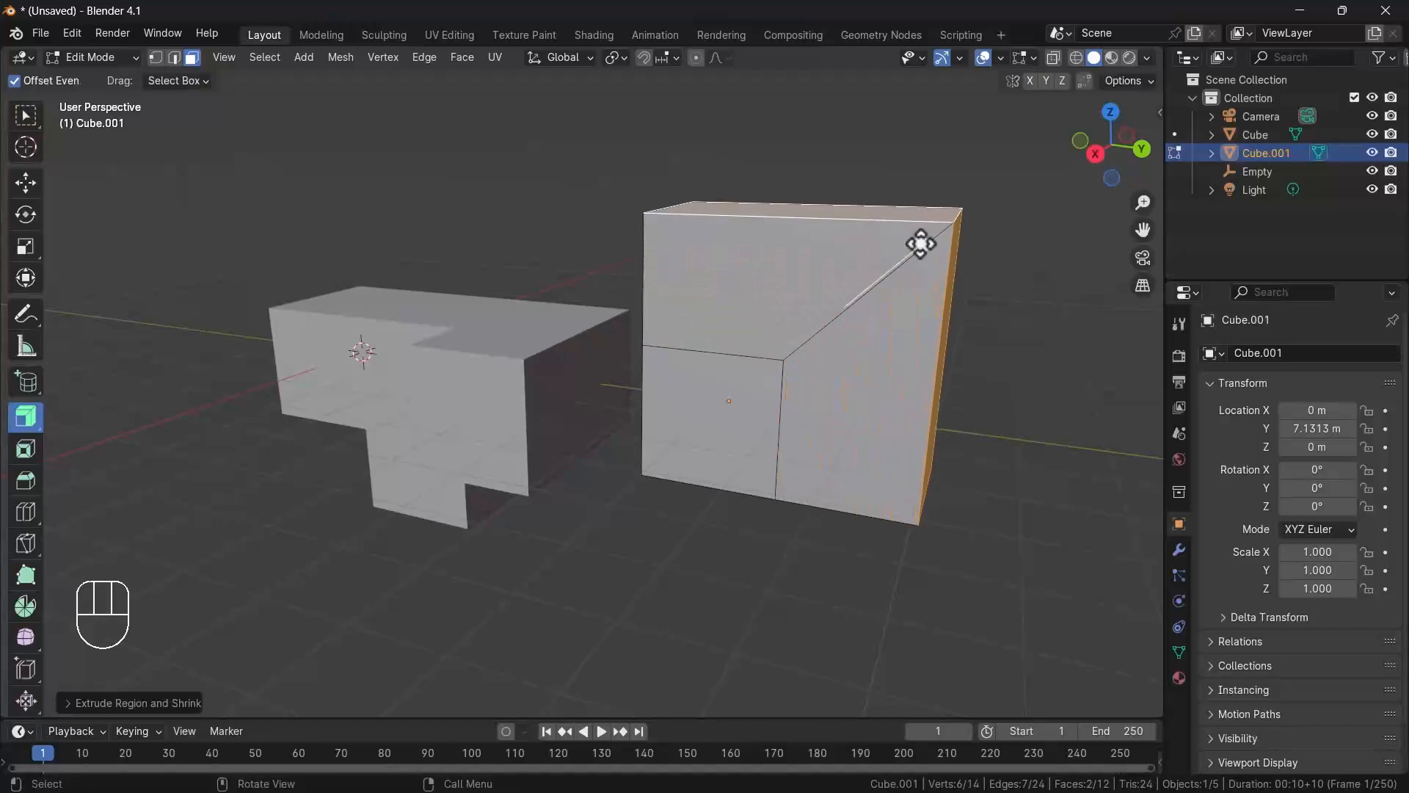
{"action": "key", "text": "ctrl+z"}
- Try the Extrude Individual Faces tool on the cube's top and +Y side faces, and undo it
{"action": "left_click_drag", "start_coordinate": [25, 417], "coordinate": [138, 539]}
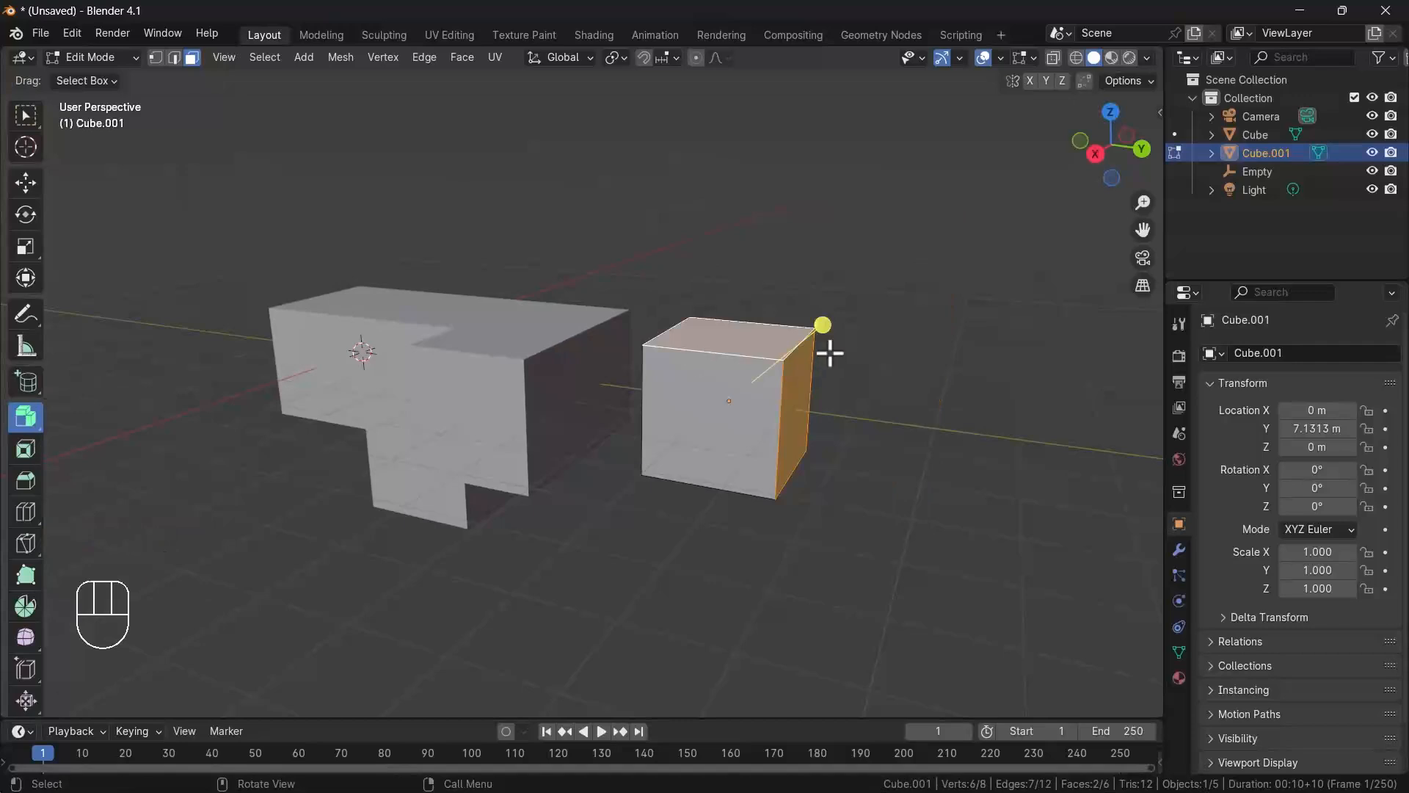
{"action": "left_click_drag", "start_coordinate": [827, 326], "coordinate": [1005, 254]}
{"action": "mouse_move", "coordinate": [1000, 403]}
{"action": "middle_mouse_down", "text": "alt"}
{"action": "mouse_move", "coordinate": [813, 428]}
{"action": "mouse_move", "coordinate": [966, 384]}
{"action": "mouse_move", "coordinate": [1025, 409]}
{"action": "mouse_move", "coordinate": [1010, 410]}
{"action": "middle_mouse_up", "text": "alt"}
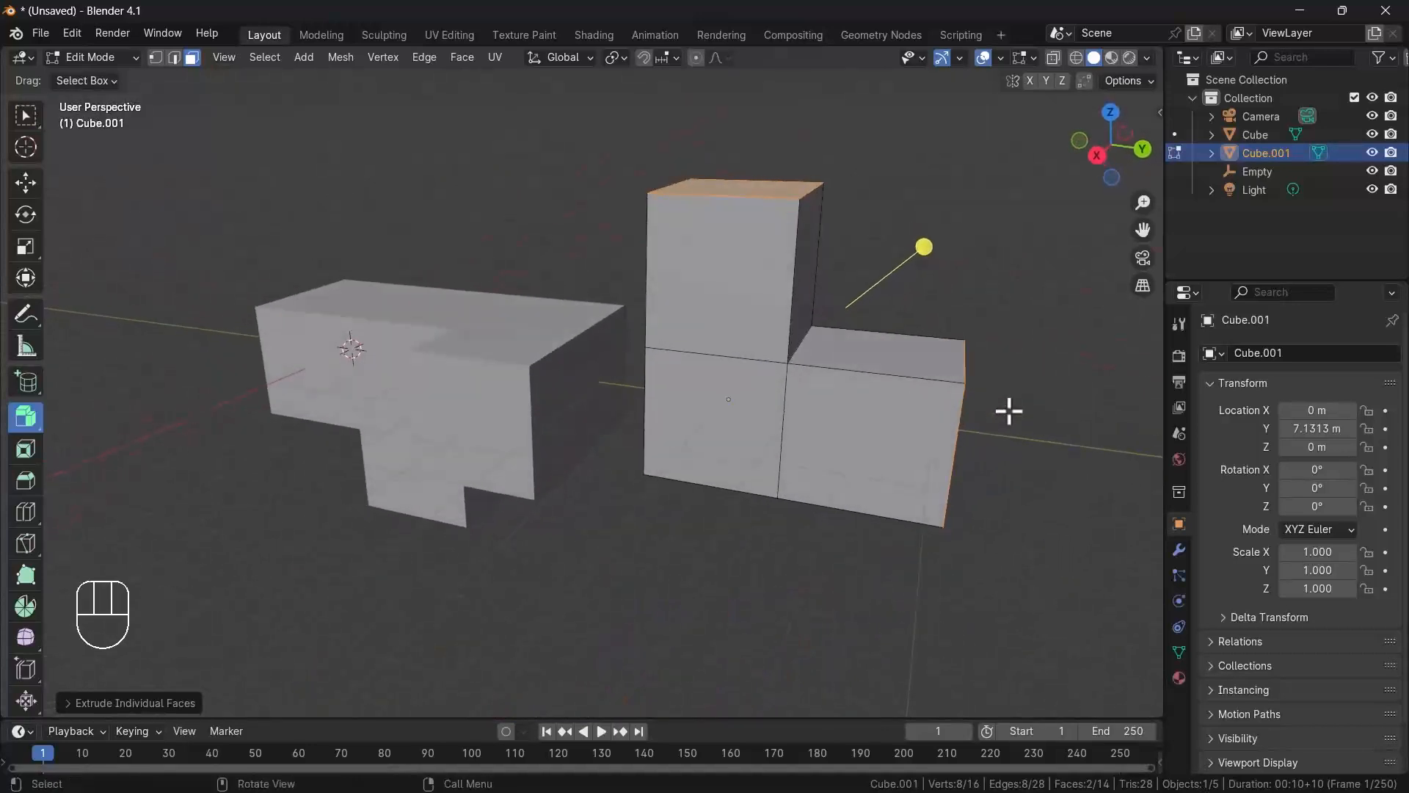
{"action": "key", "text": "ctrl+z"}
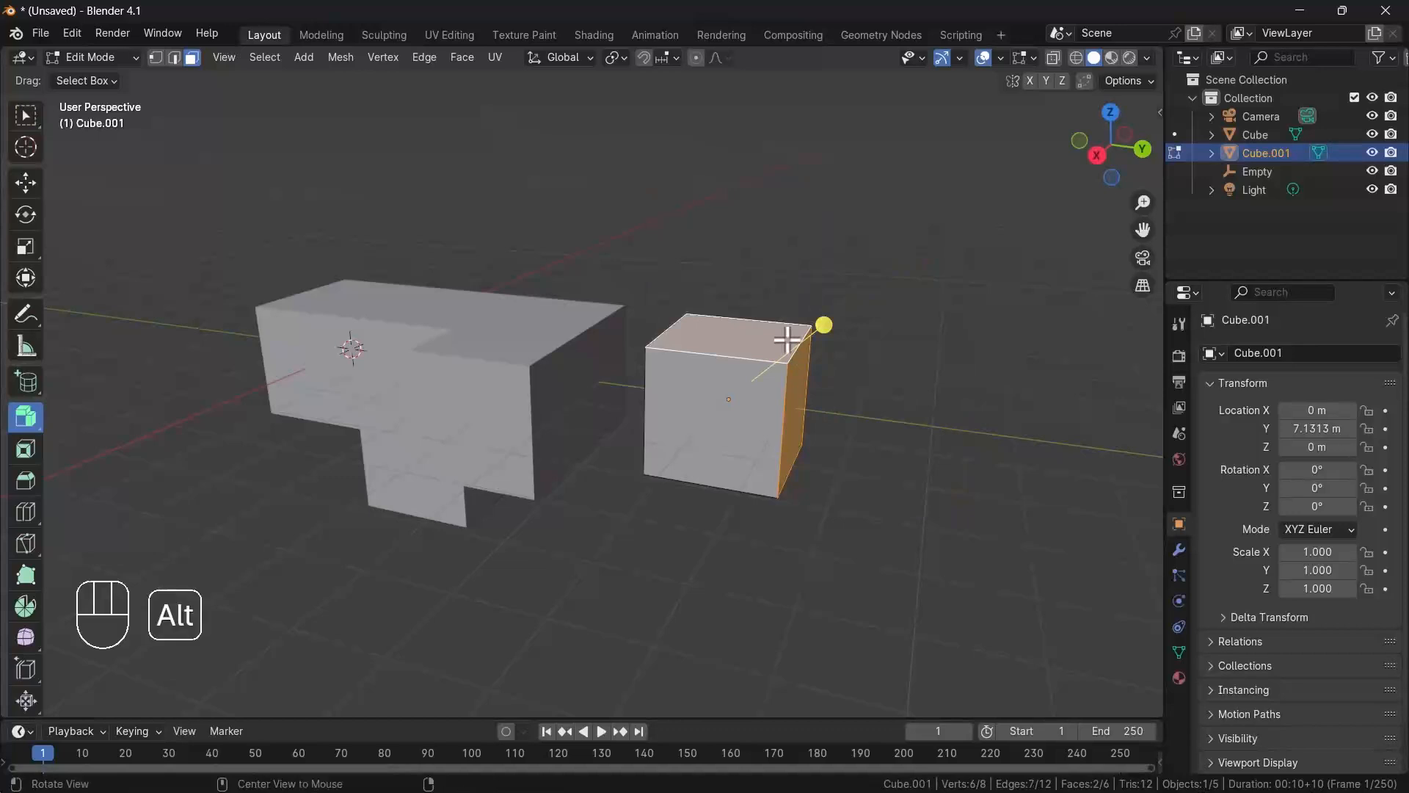
- Try the one-off Extrude Individual Faces command on the same two faces, and undo it
{"action": "key", "text": "alt+e"}
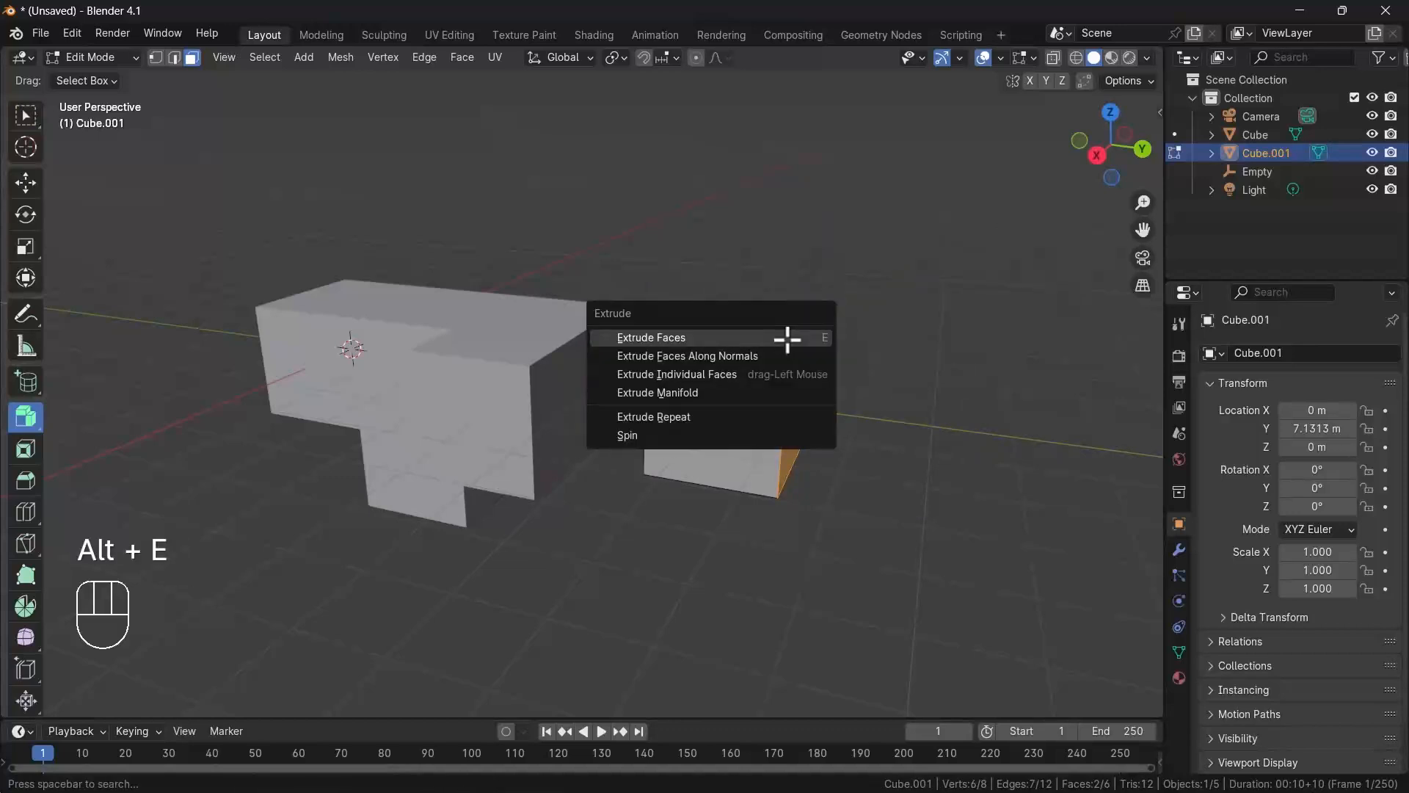
{"action": "left_click", "coordinate": [715, 373]}
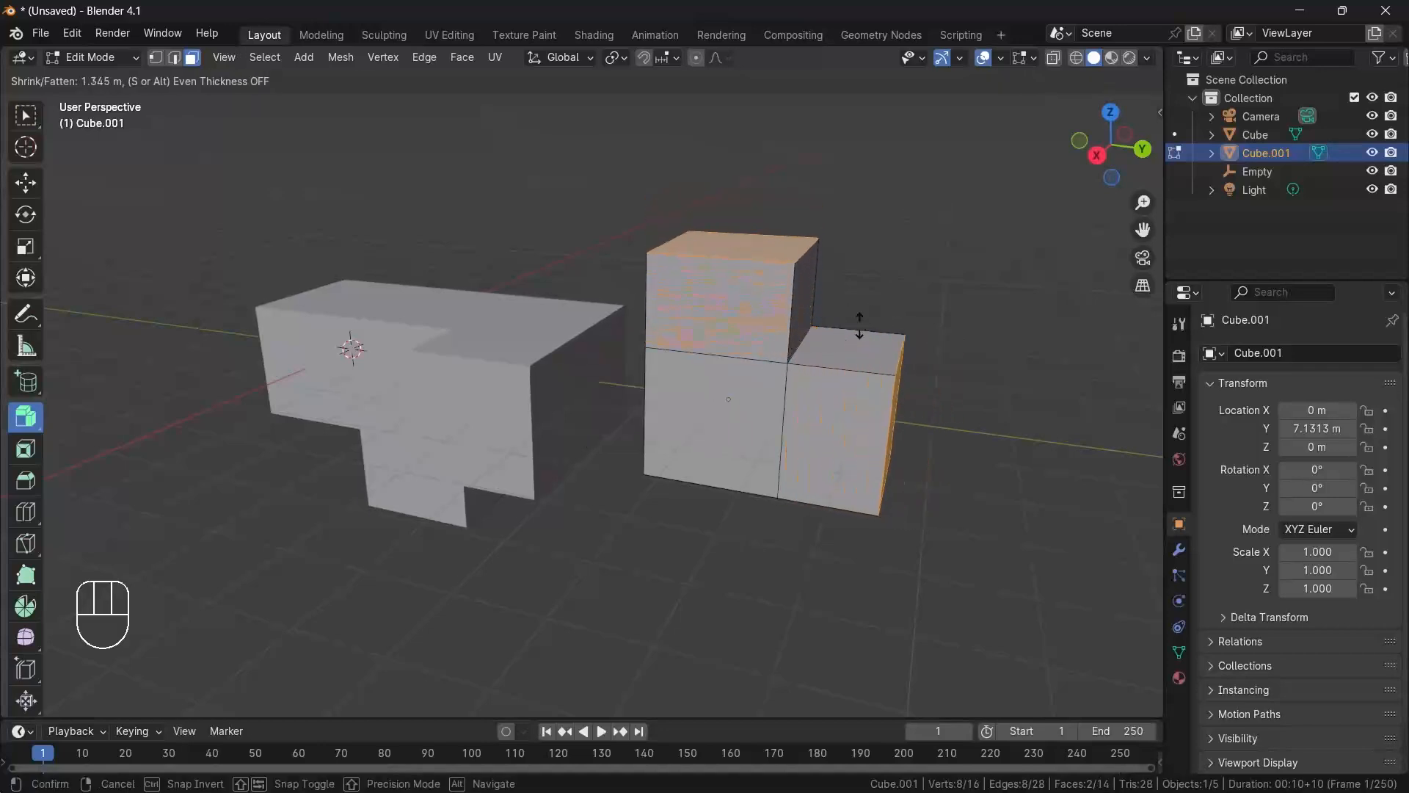
{"action": "left_click", "coordinate": [882, 305]}
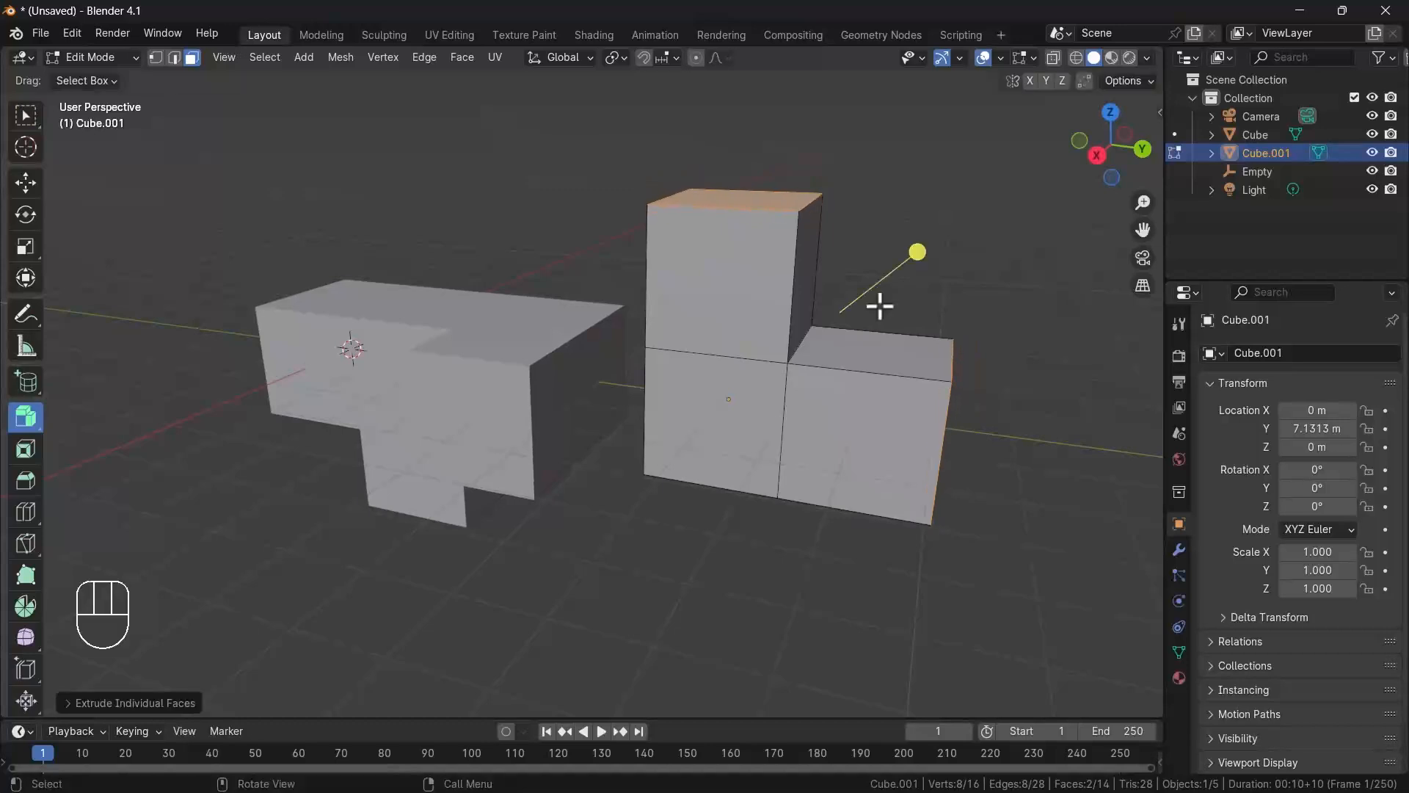
{"action": "key", "text": "ctrl+z"}
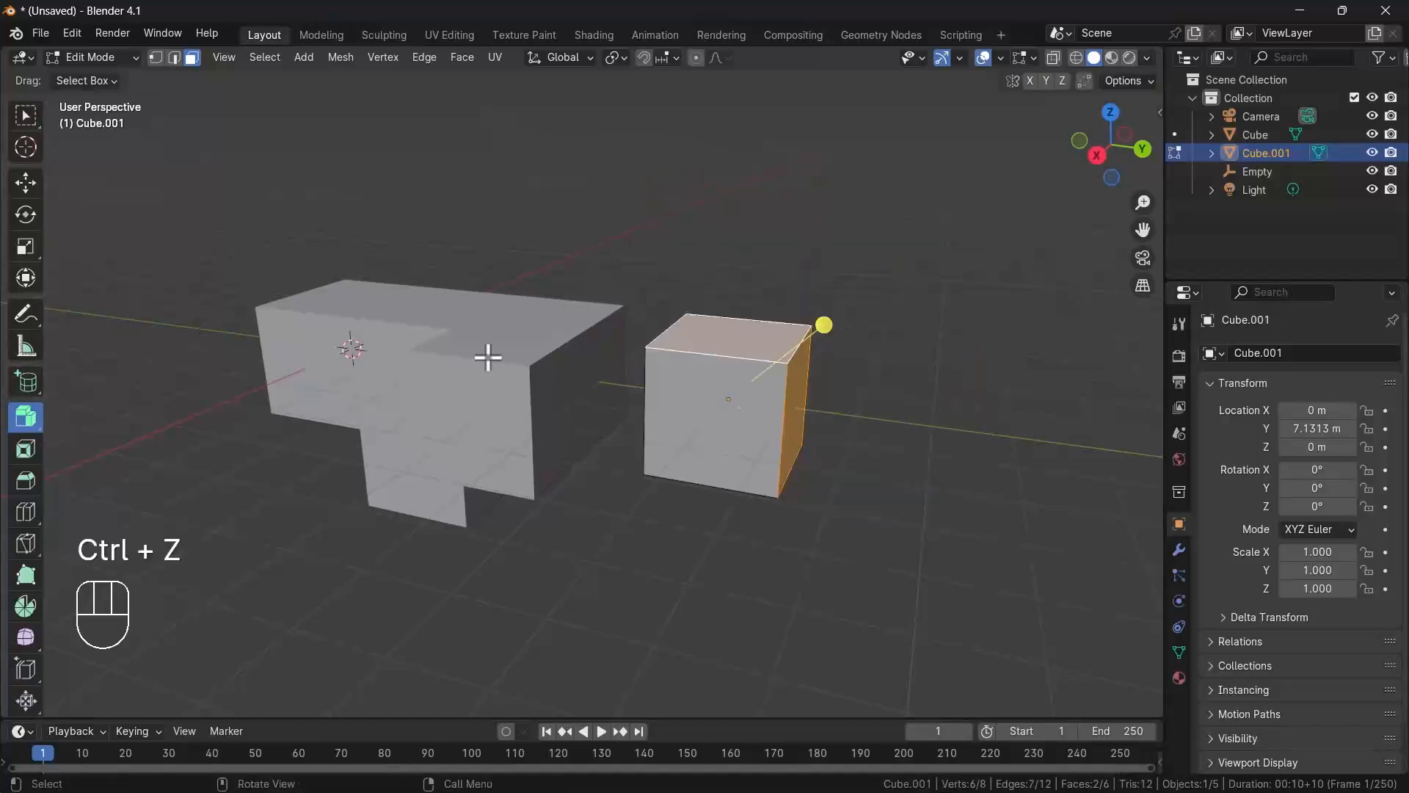
- Try the Extrude Faces Along Normals command on the two faces by about 1.3 m with Even Thickness on, and undo it
{"action": "key", "text": "alt+e"}
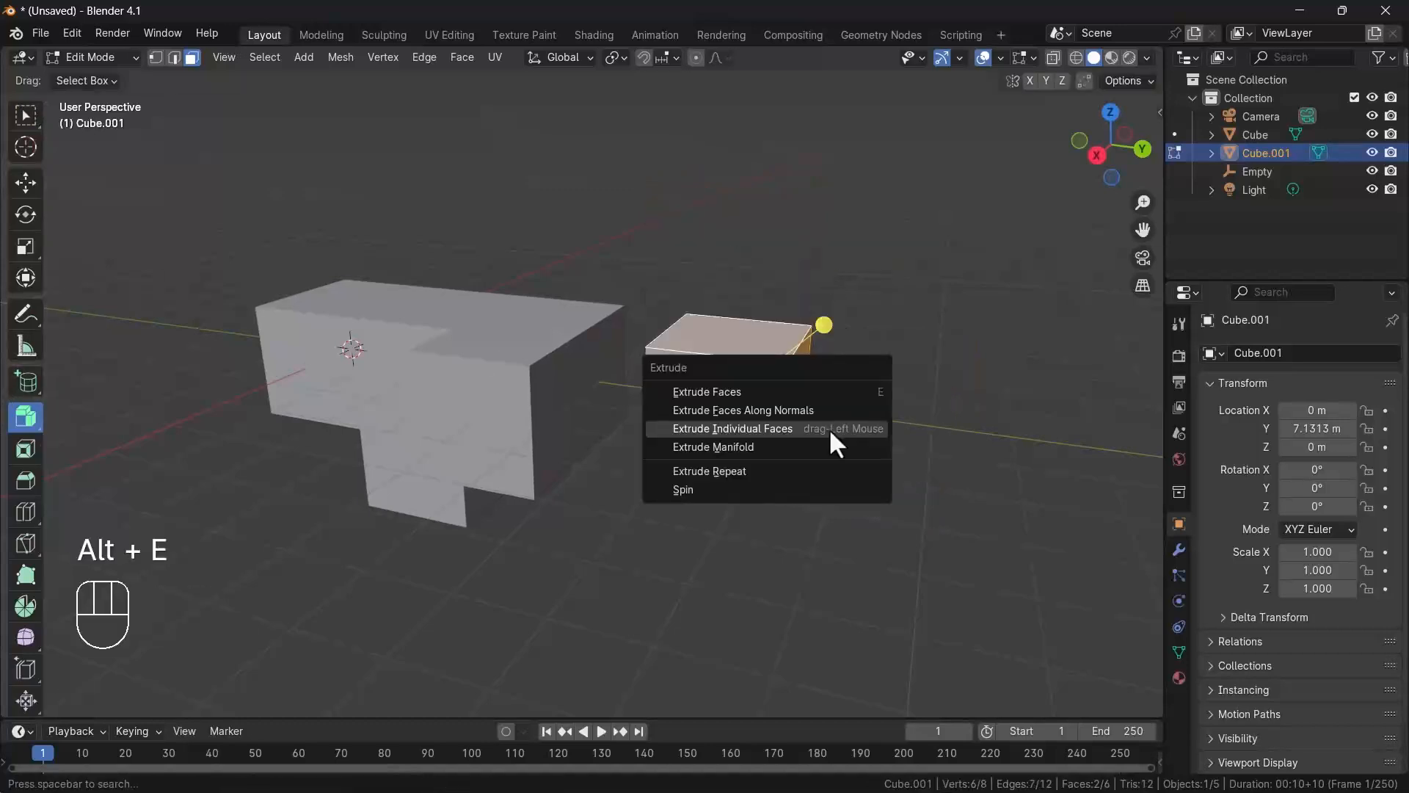
{"action": "left_click", "coordinate": [758, 408]}
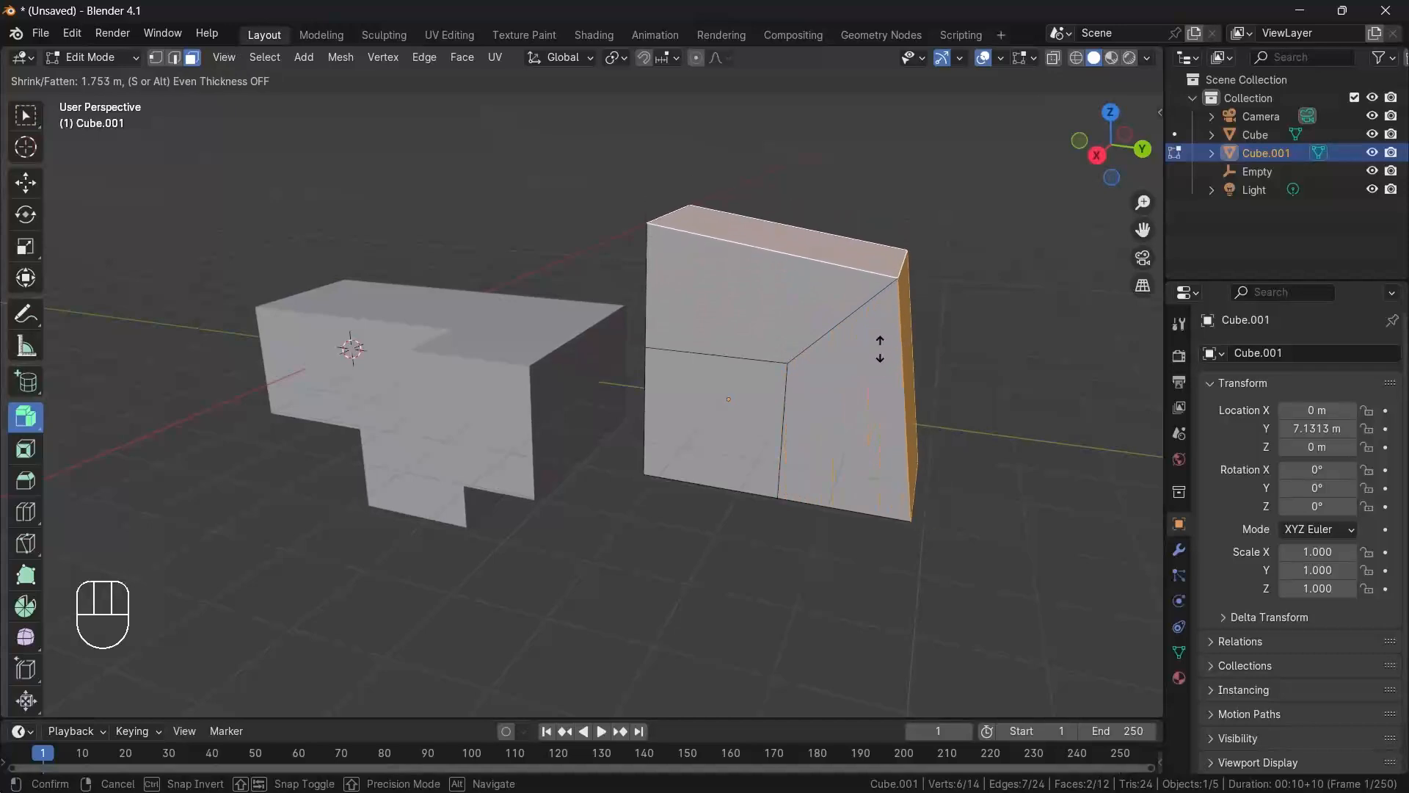
{"action": "key", "text": "s"}
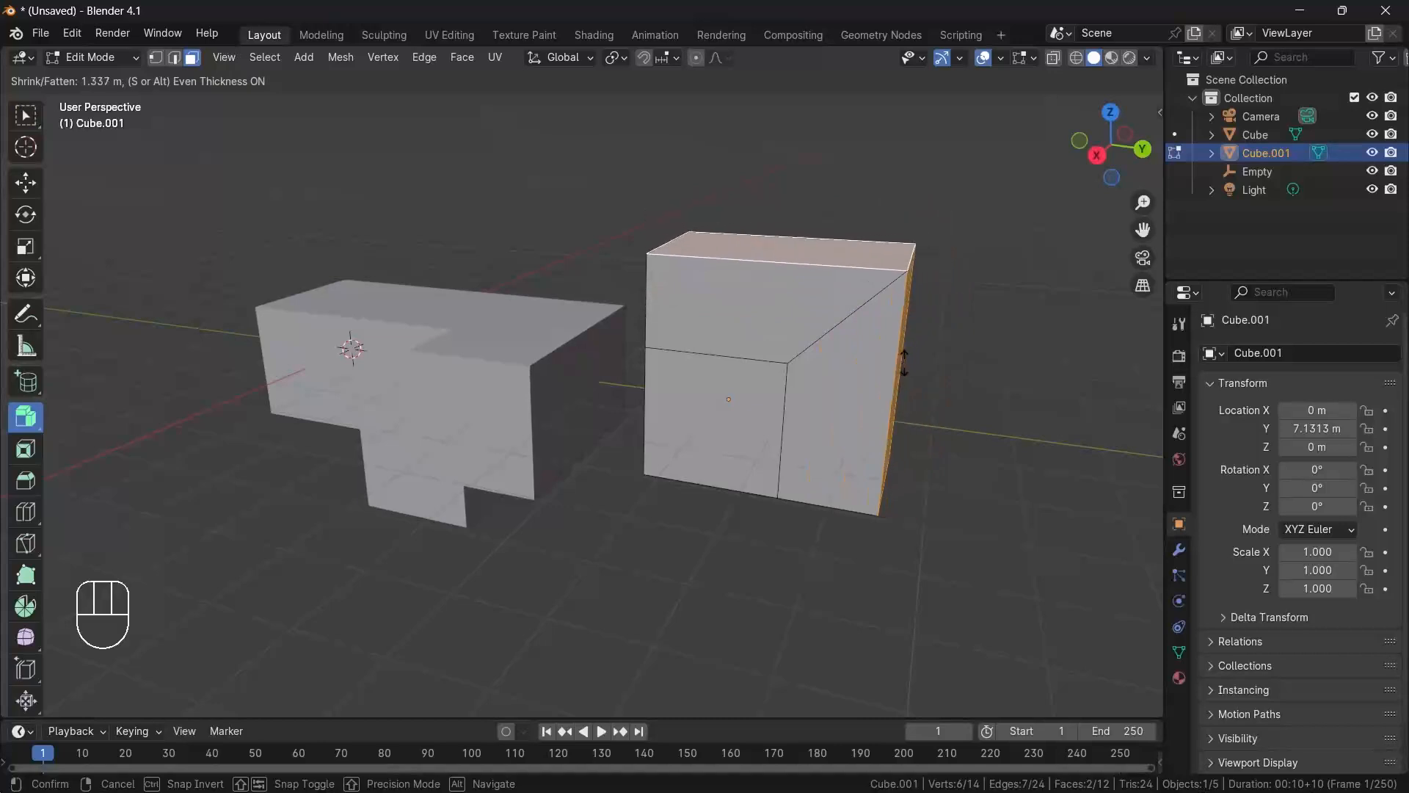
{"action": "left_click", "coordinate": [900, 369]}
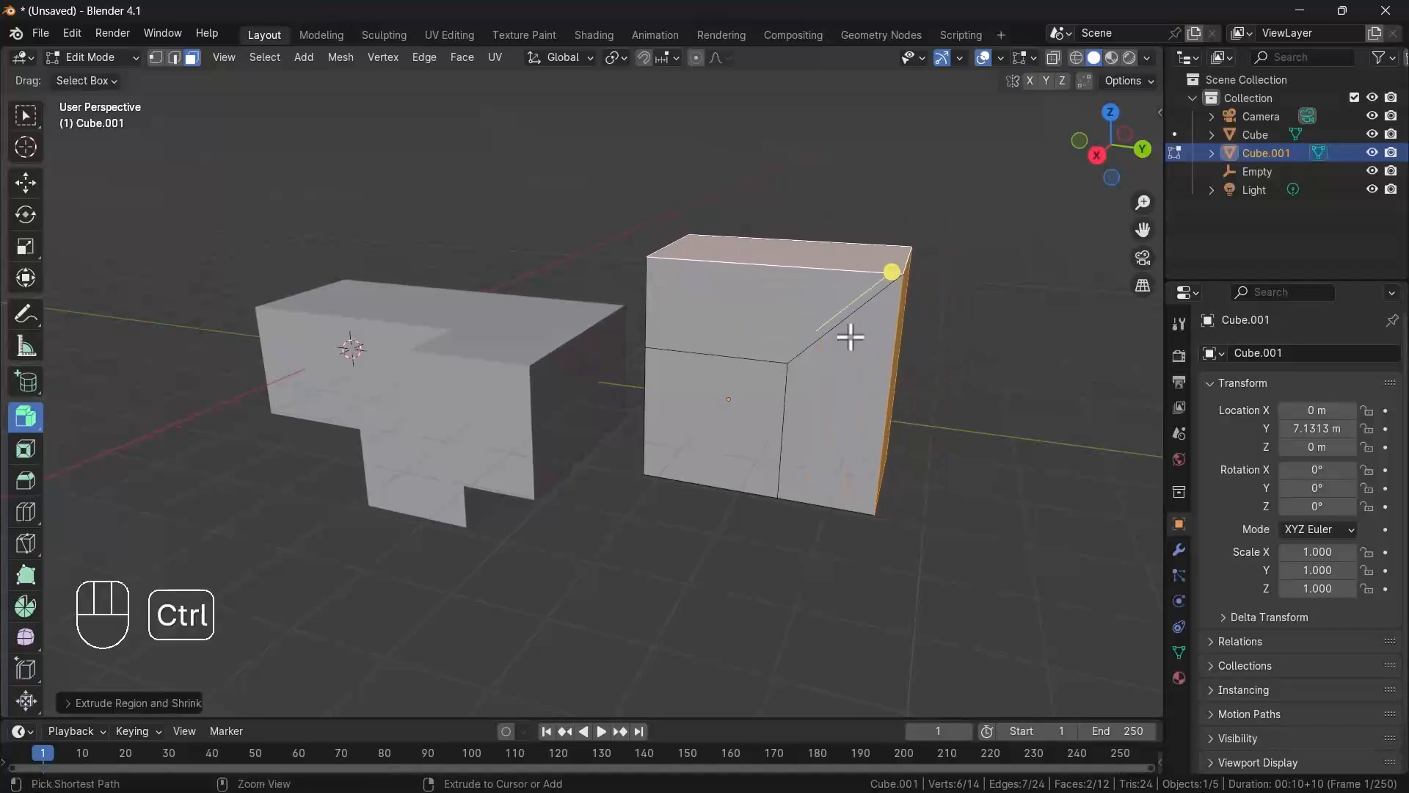
{"action": "key", "text": "ctrl+z"}
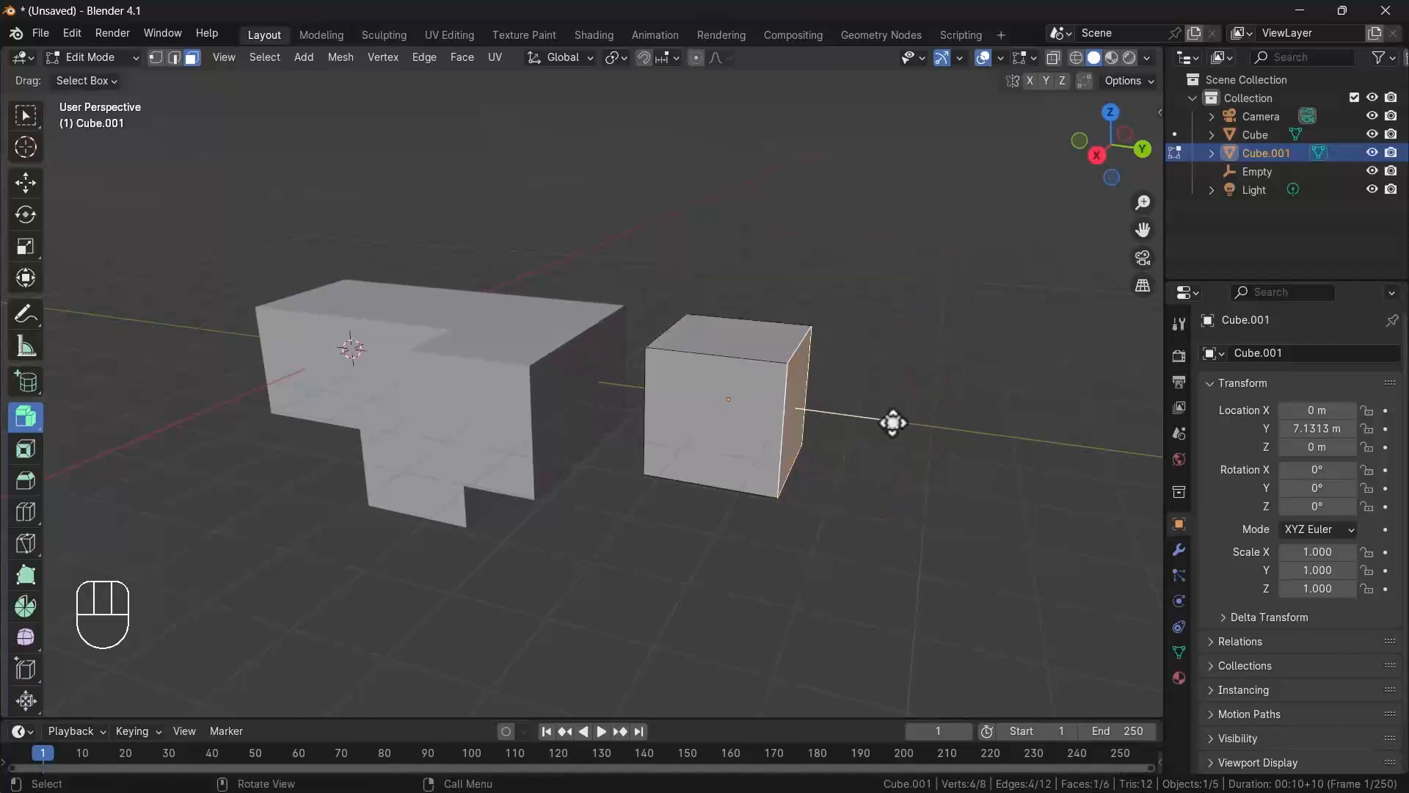
- Try extruding only the cube's +Y side face outward about 1.82 m along its normal
{"action": "key", "text": "e"}
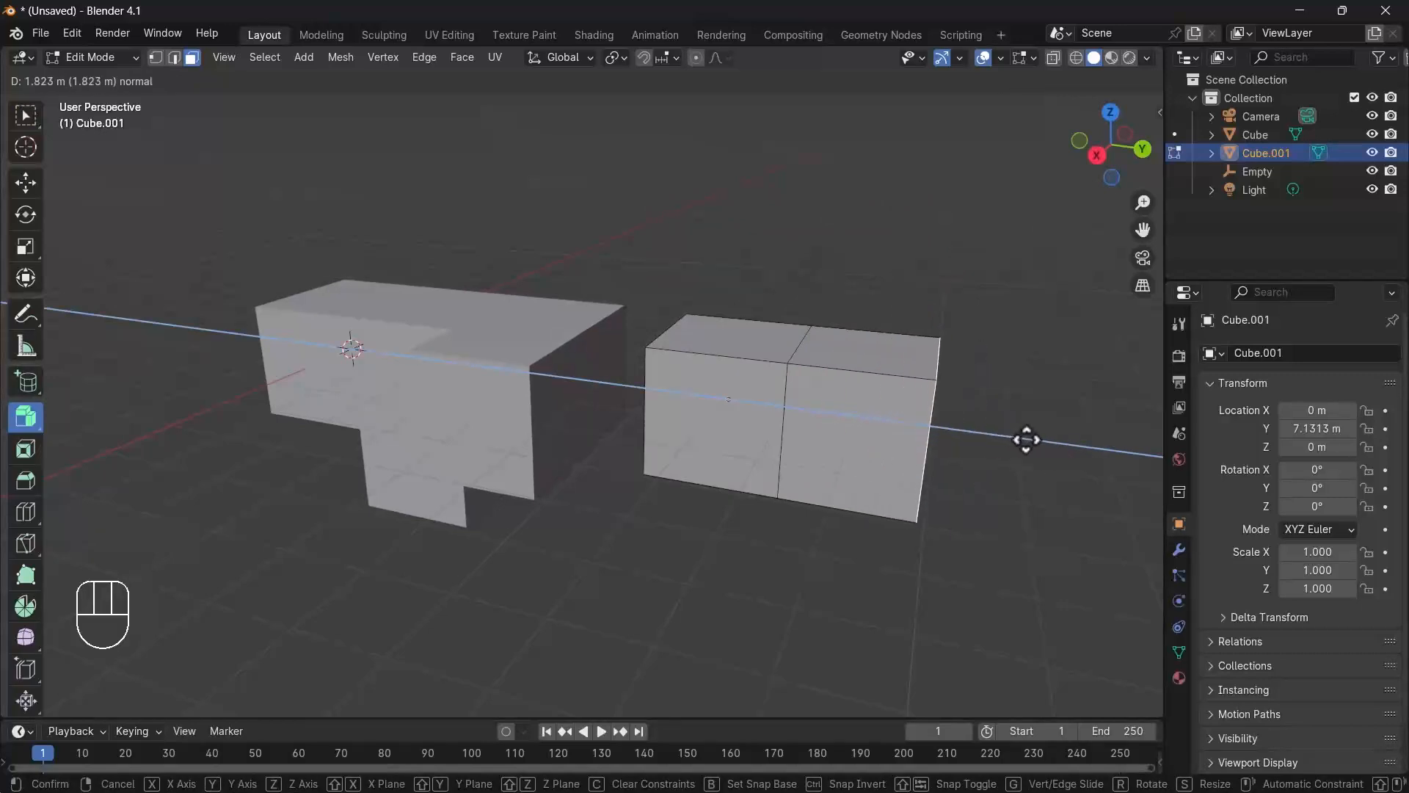
{"action": "left_click", "coordinate": [1026, 440]}
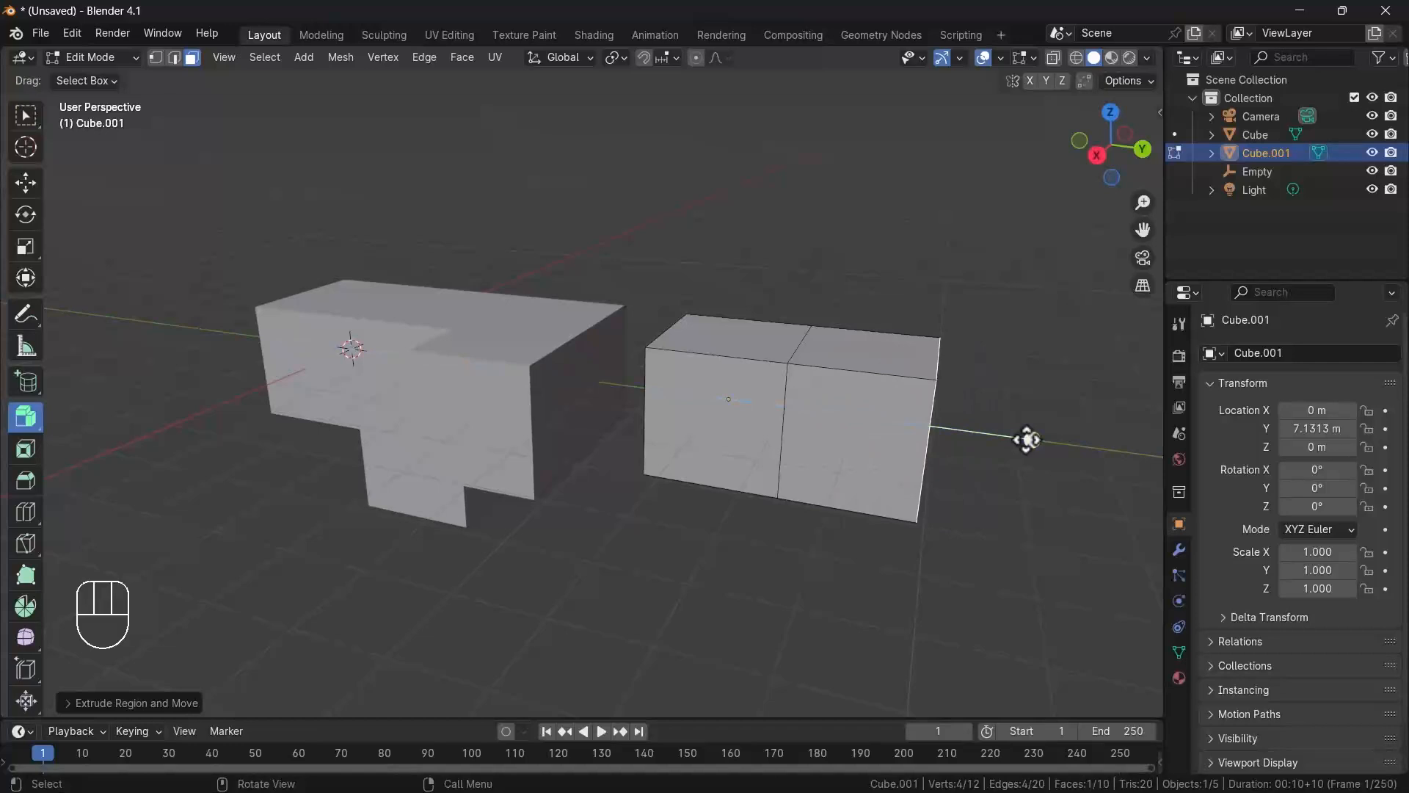
- Try the Extrude to Cursor tool on the cube's +Y face, building a C-shaped chain of nine segments that curves downward and back
{"action": "left_click_drag", "start_coordinate": [29, 410], "coordinate": [145, 576]}
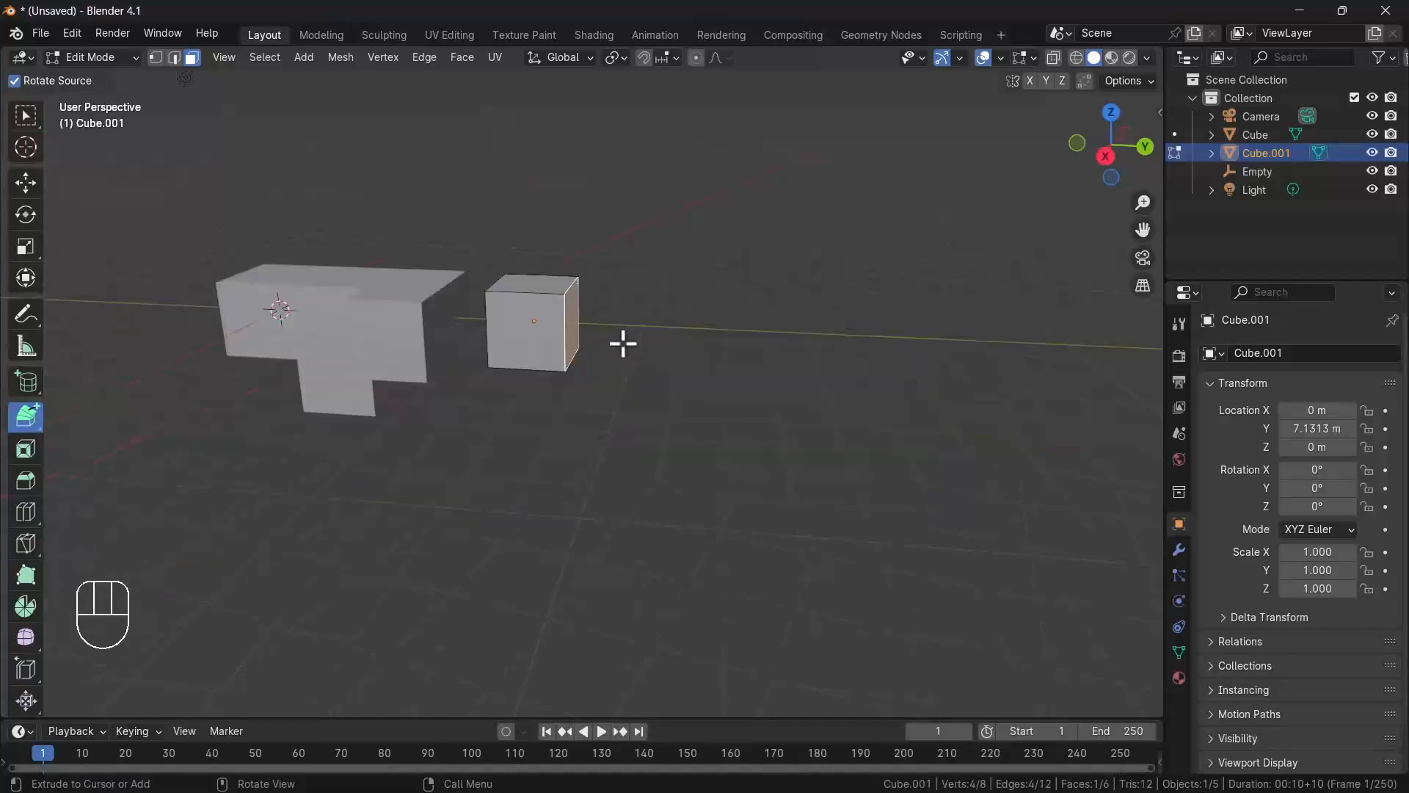
{"action": "left_click", "coordinate": [628, 349]}
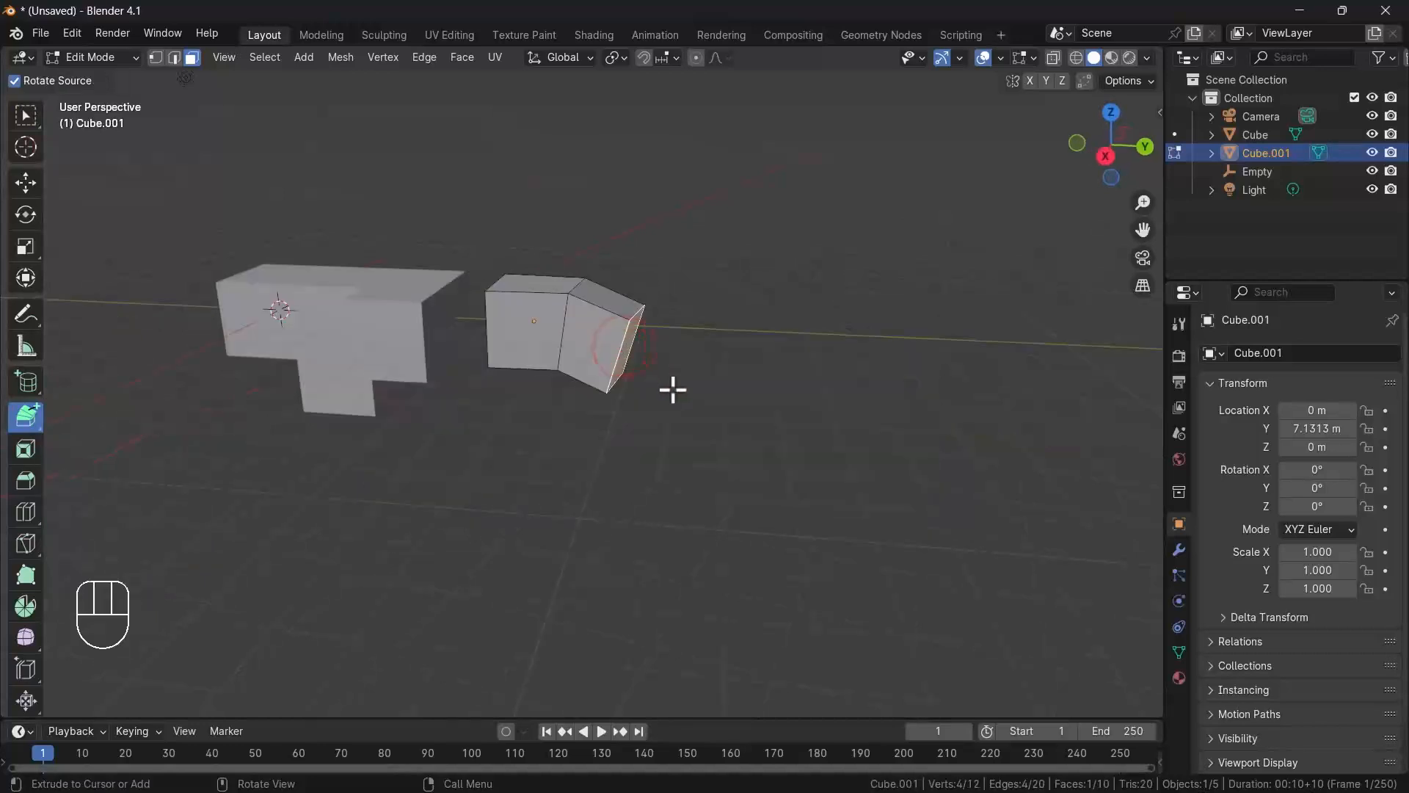
{"action": "left_click", "coordinate": [670, 390]}
{"action": "left_click", "coordinate": [696, 420]}
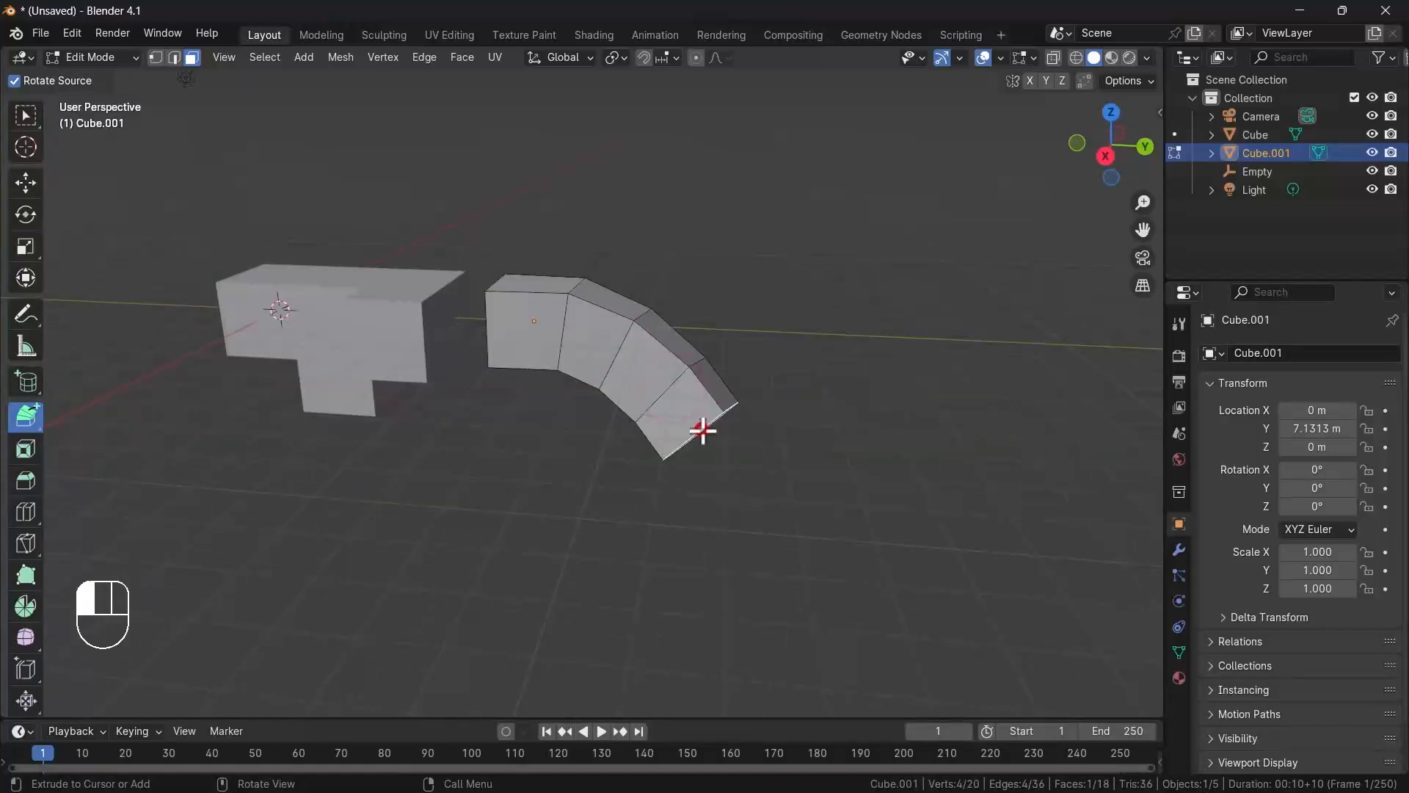
{"action": "left_click", "coordinate": [712, 476]}
{"action": "left_click", "coordinate": [708, 523]}
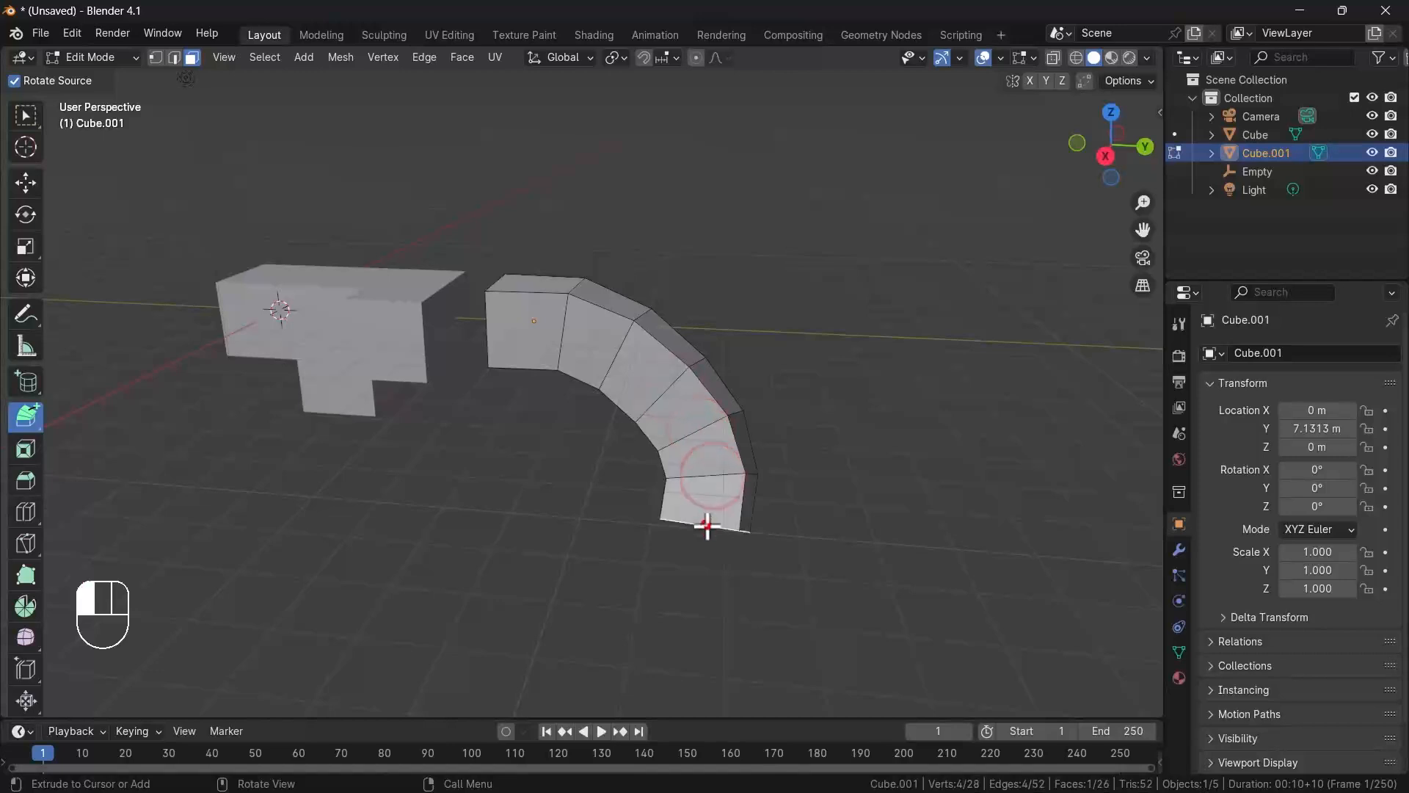
{"action": "left_click", "coordinate": [641, 569]}
{"action": "left_click", "coordinate": [566, 578]}
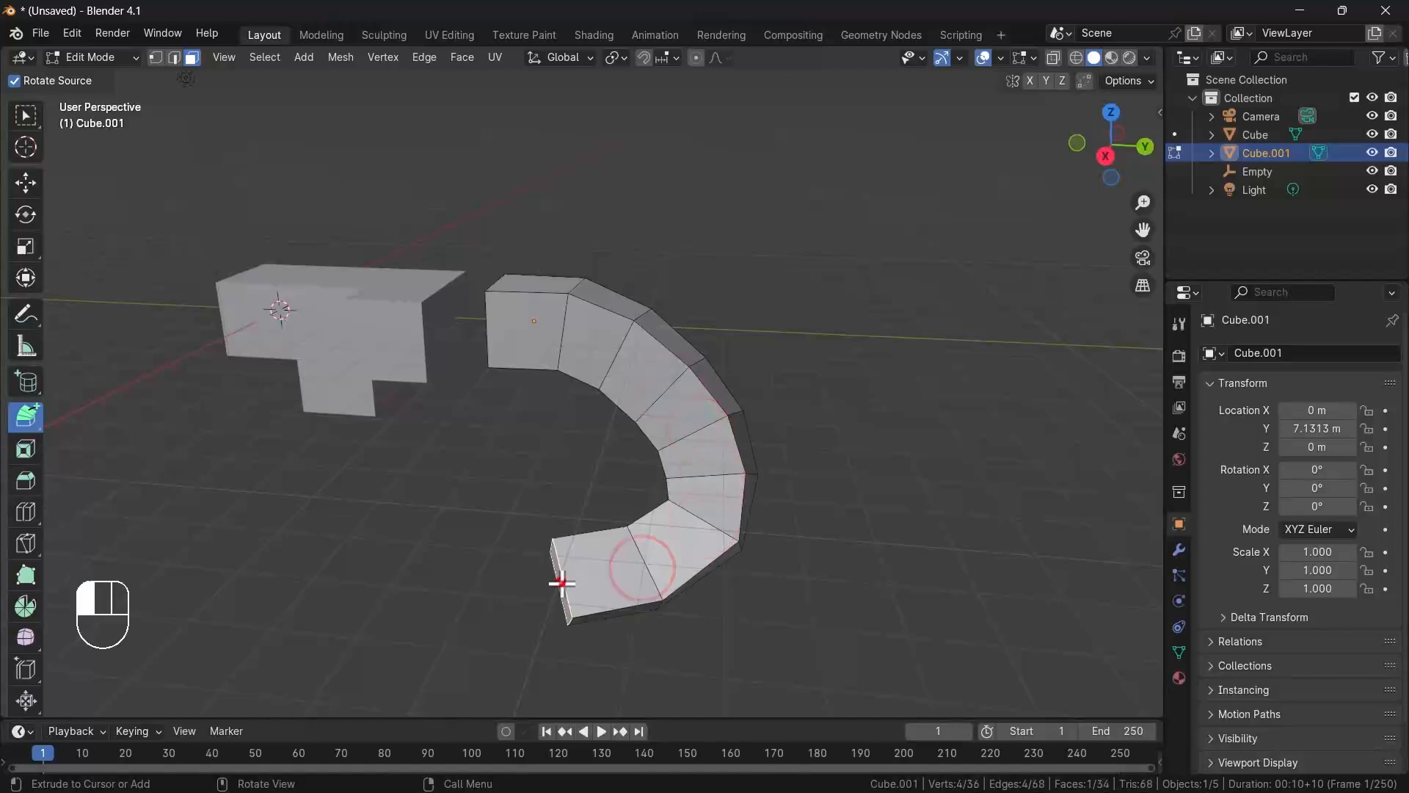
{"action": "left_click", "coordinate": [470, 577]}
{"action": "left_click", "coordinate": [386, 586]}
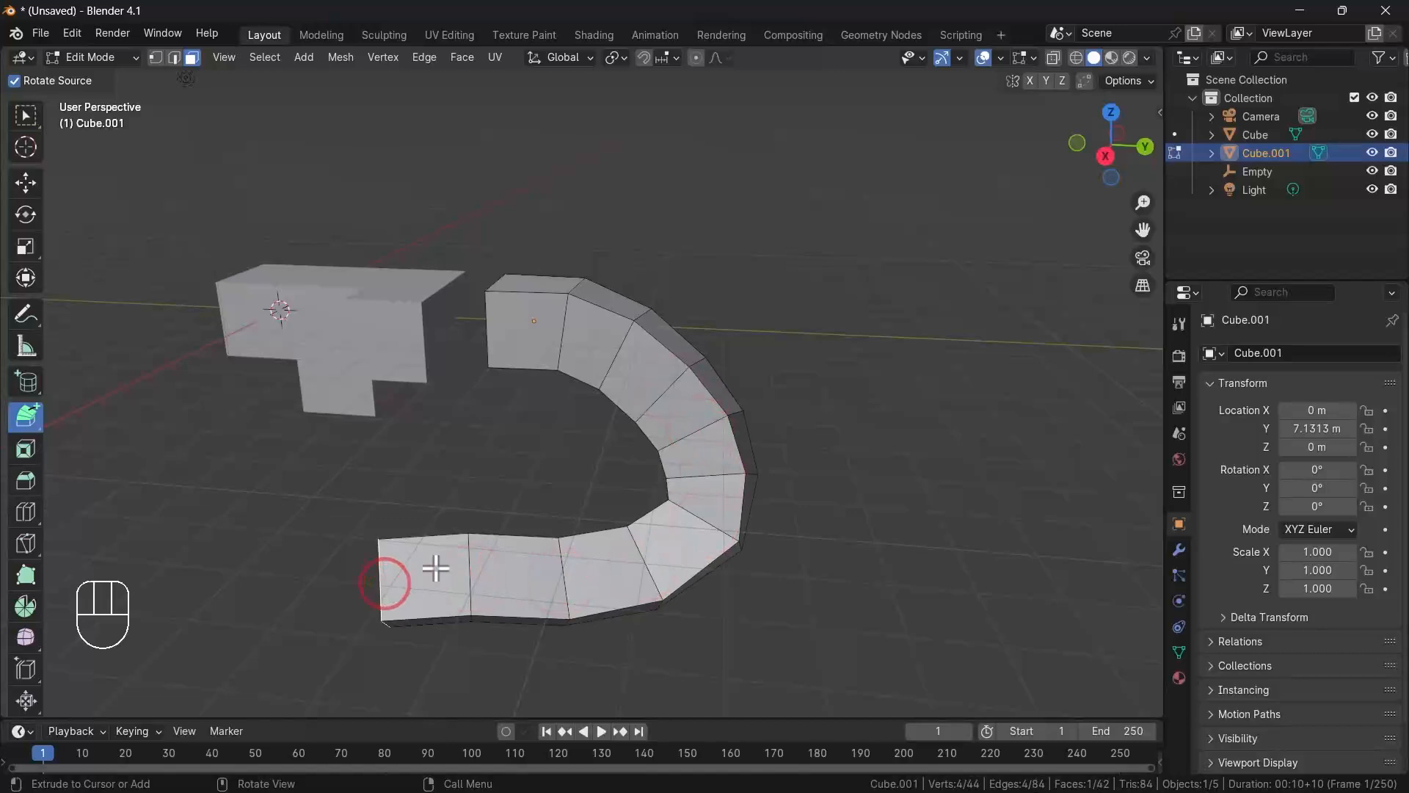
- Continue the chain with six more segments that bend downward and back toward +Y, forming an S-shape
{"action": "left_click_drag", "start_coordinate": [446, 560], "coordinate": [494, 431], "text": "alt+shift"}
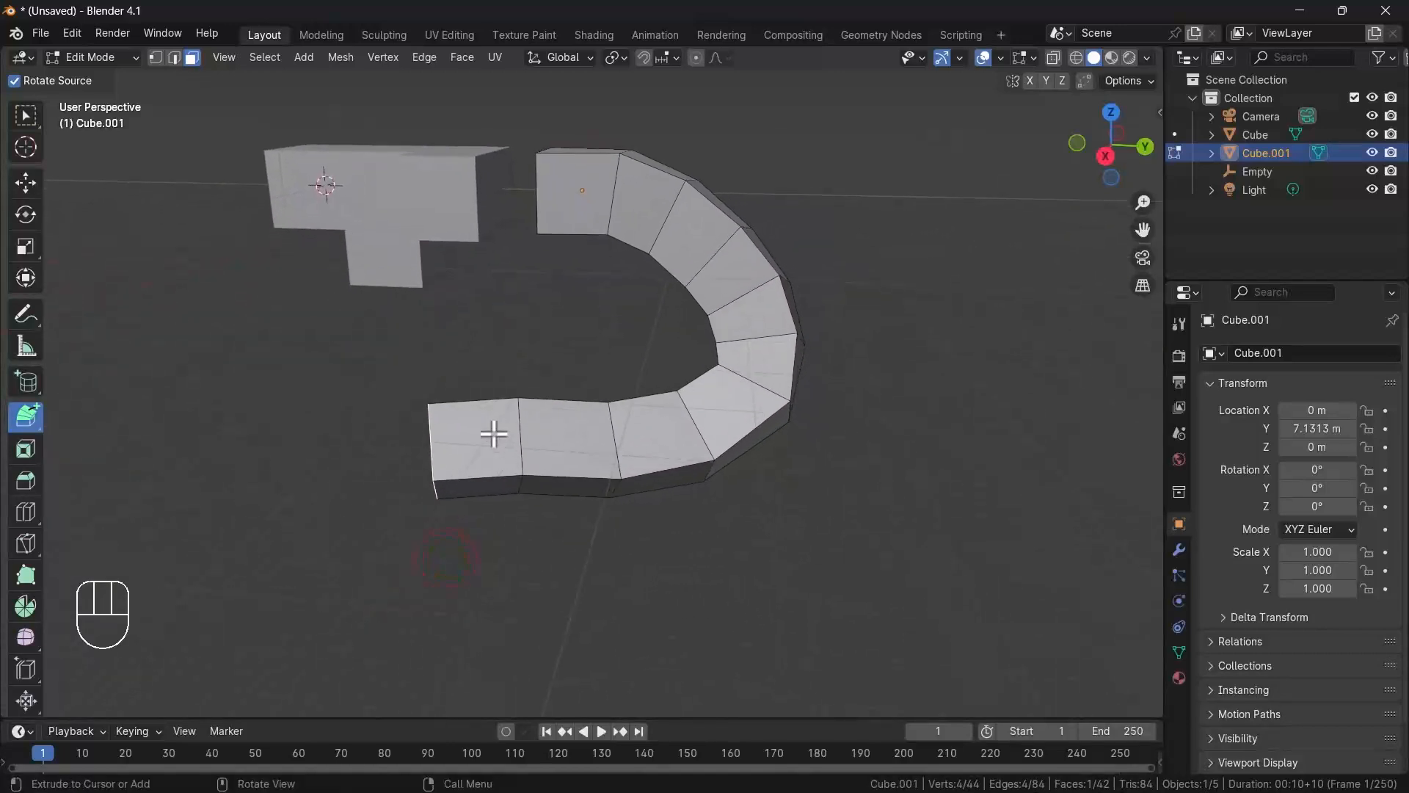
{"action": "left_click", "coordinate": [371, 462]}
{"action": "left_click", "coordinate": [321, 541]}
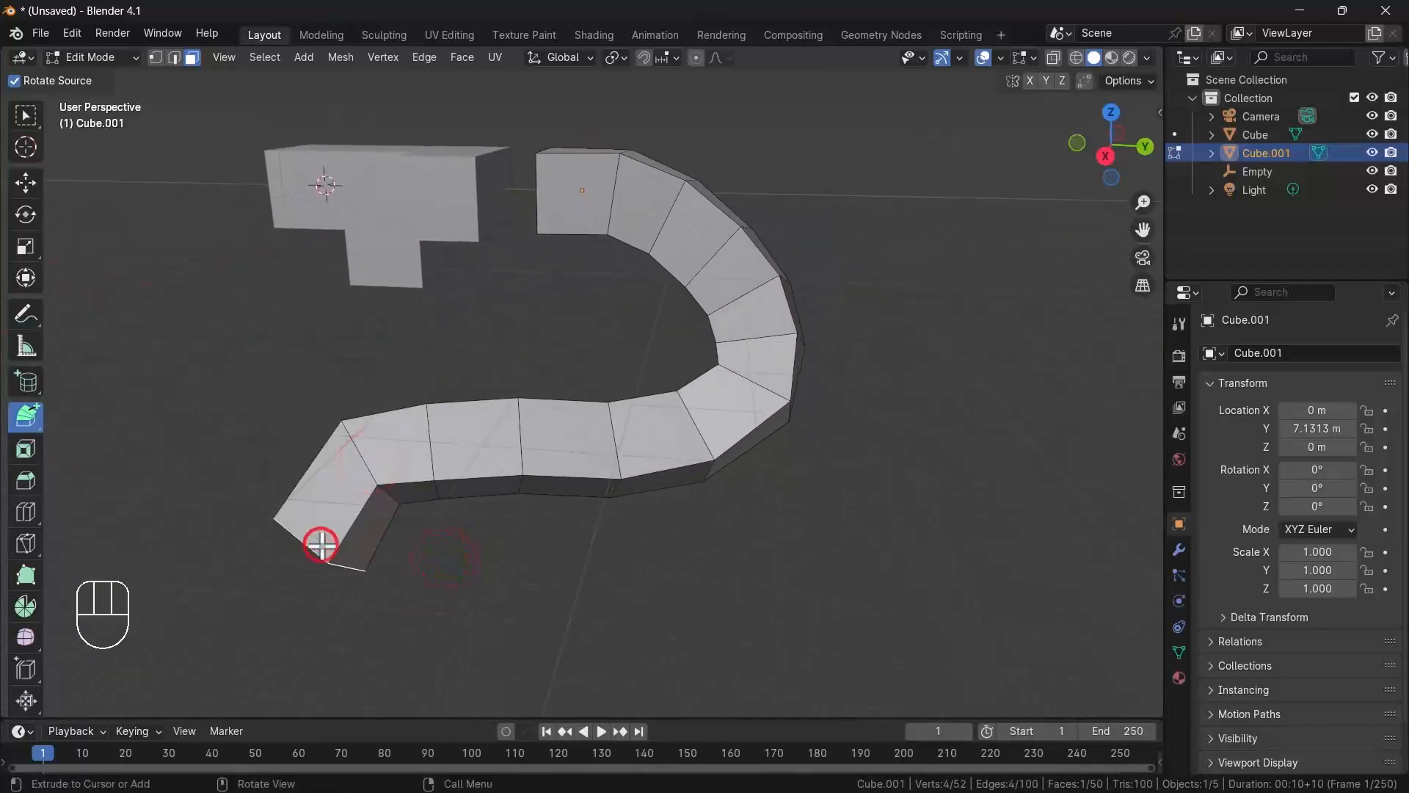
{"action": "left_click", "coordinate": [392, 615]}
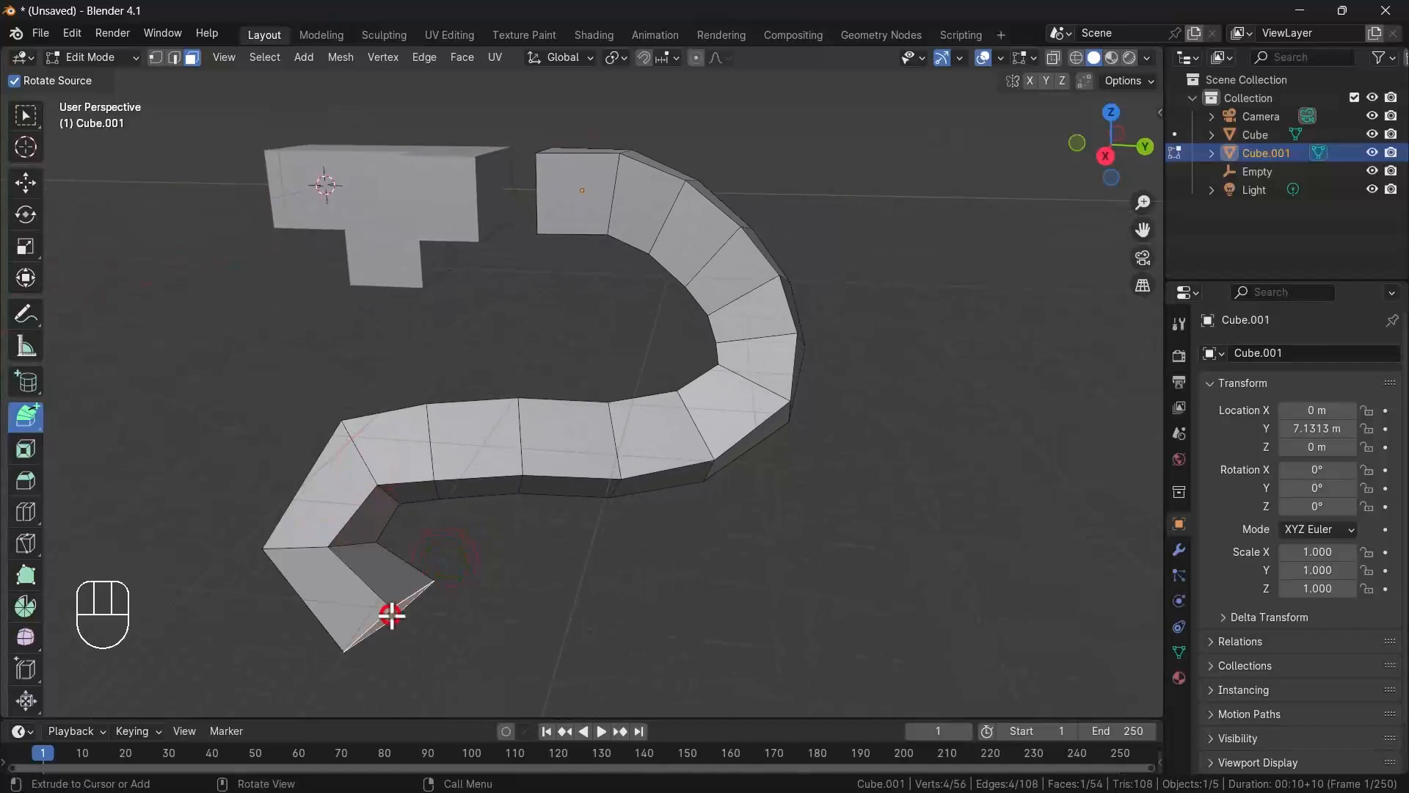
{"action": "left_click", "coordinate": [471, 618]}
{"action": "left_click", "coordinate": [632, 590]}
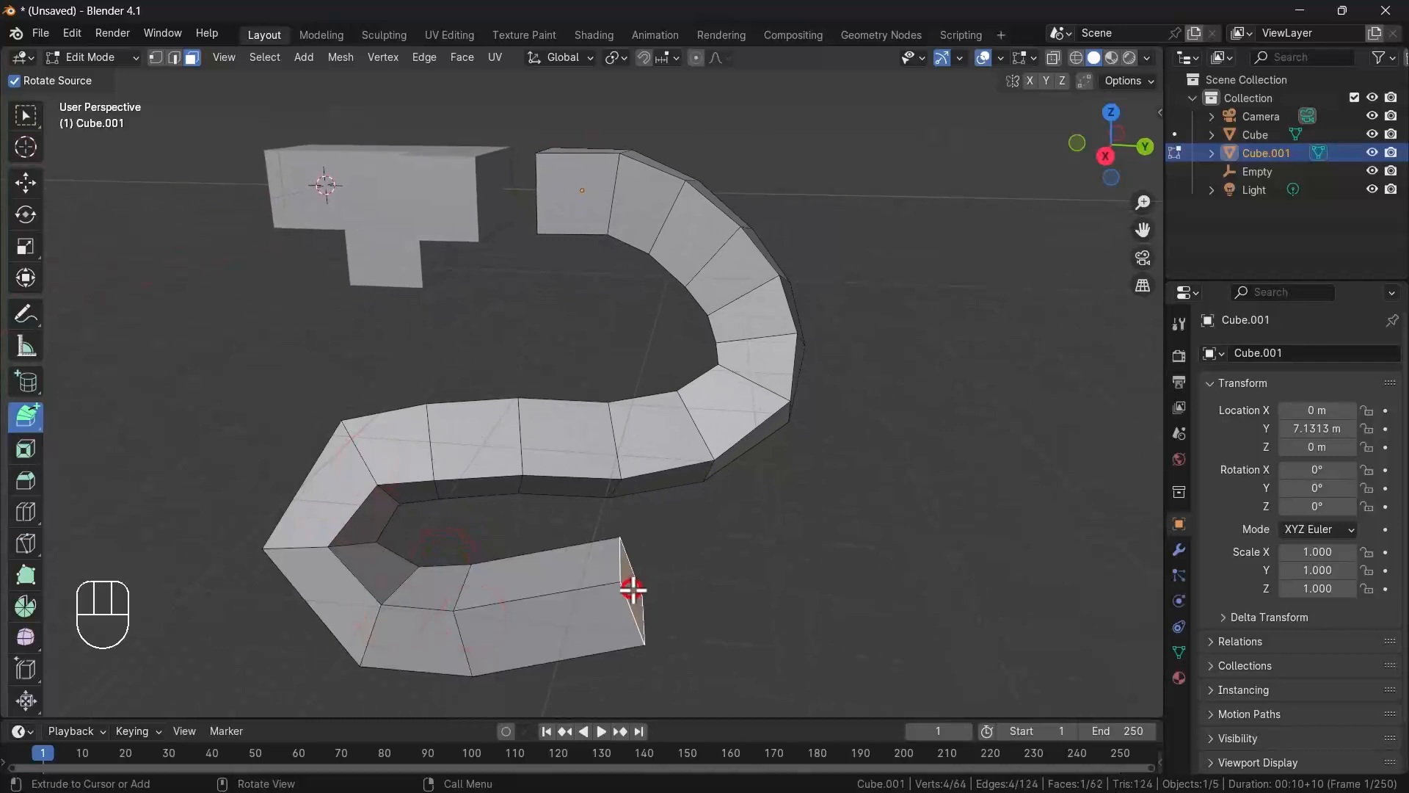
{"action": "left_click", "coordinate": [759, 549]}
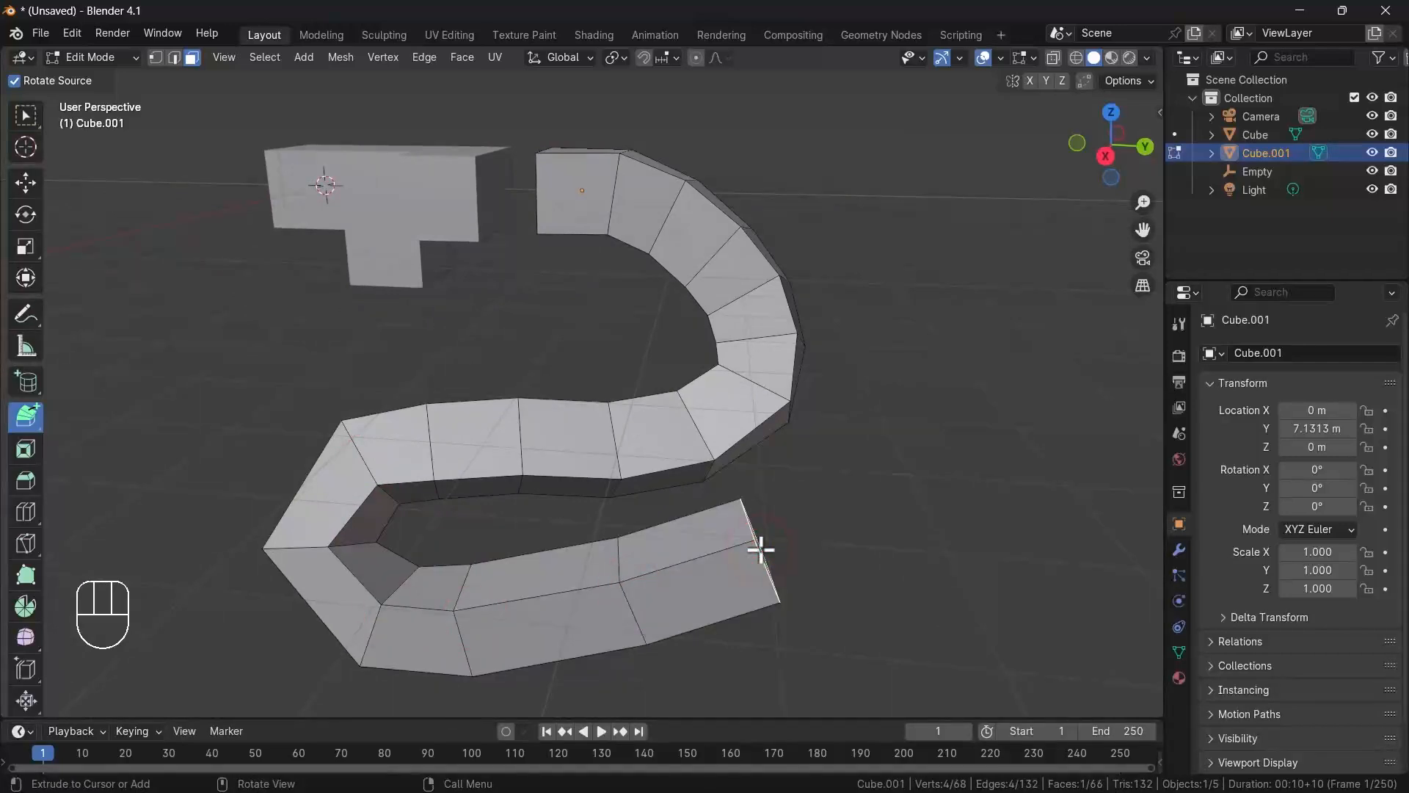
- Switch to the right orthographic view and undo all the segments extruded from the cube
{"action": "key", "text": "KP_3"}
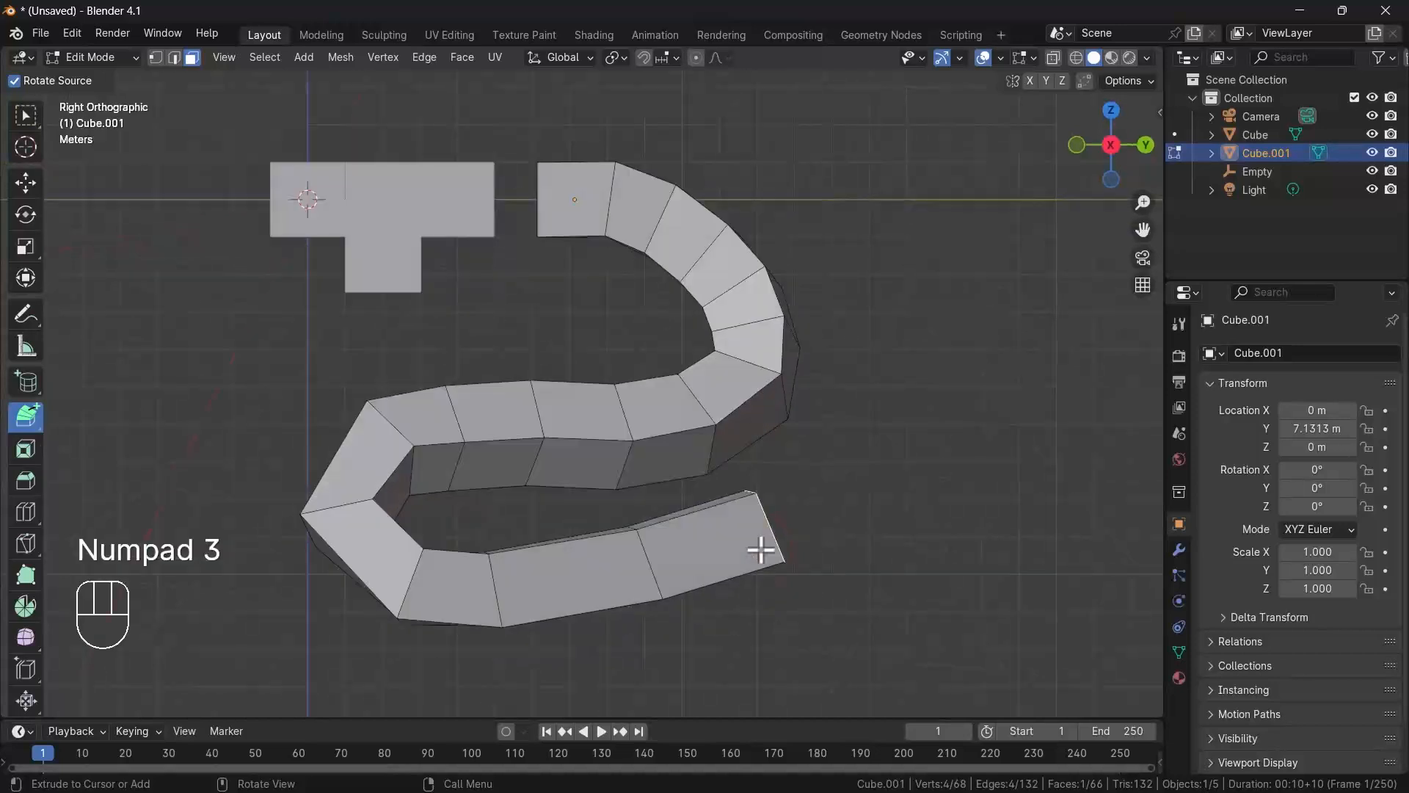
{"action": "key", "text": "ctrl+z"}
{"action": "key", "text": "ctrl+z"}
{"action": "key", "text": "ctrl+z"}
{"action": "key", "text": "ctrl+z"}
{"action": "key", "text": "ctrl+z"}
{"action": "key", "text": "ctrl+z"}
{"action": "key", "text": "ctrl+z"}
{"action": "key", "text": "ctrl+z"}
{"action": "key", "text": "ctrl+z"}
{"action": "key", "text": "ctrl+z"}
{"action": "key", "text": "ctrl+z"}
{"action": "key", "text": "ctrl+z"}
{"action": "key", "text": "ctrl+z"}
{"action": "key", "text": "ctrl+z"}
{"action": "key", "text": "ctrl+z"}
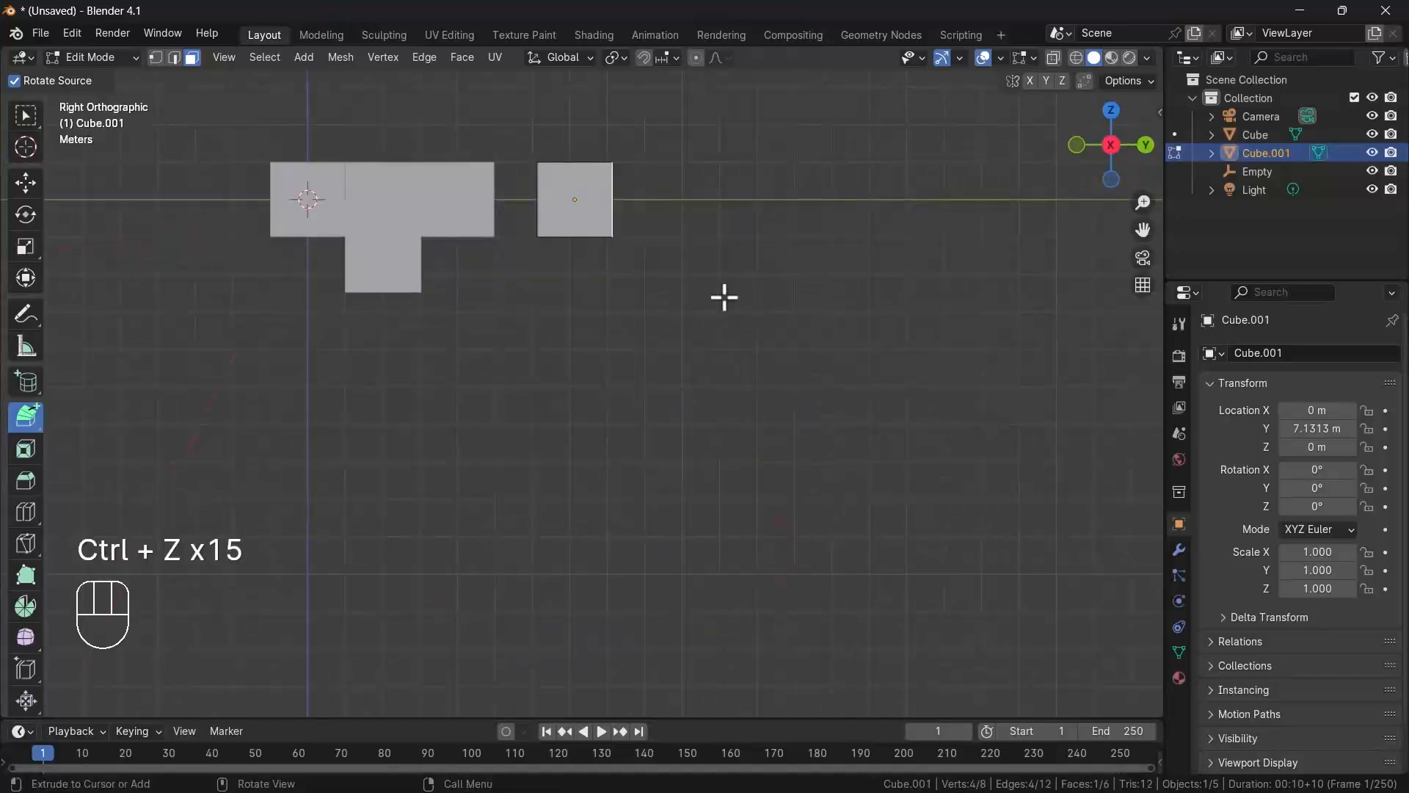
- Extrude the cube's +Y face to the cursor in twelve segments, curving downward, back toward -Y, and straight down again
{"action": "left_click", "coordinate": [670, 217]}
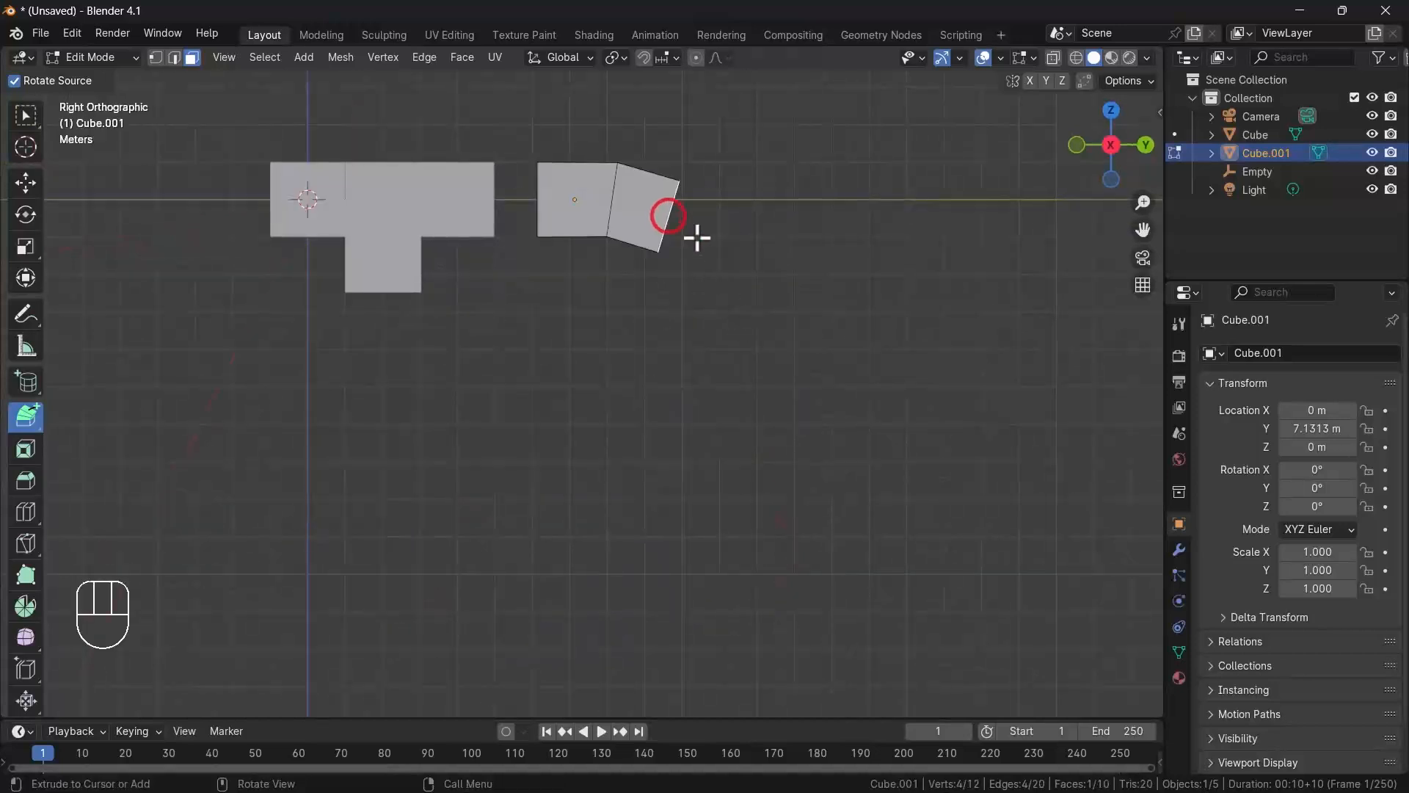
{"action": "left_click", "coordinate": [710, 249]}
{"action": "left_click", "coordinate": [727, 288]}
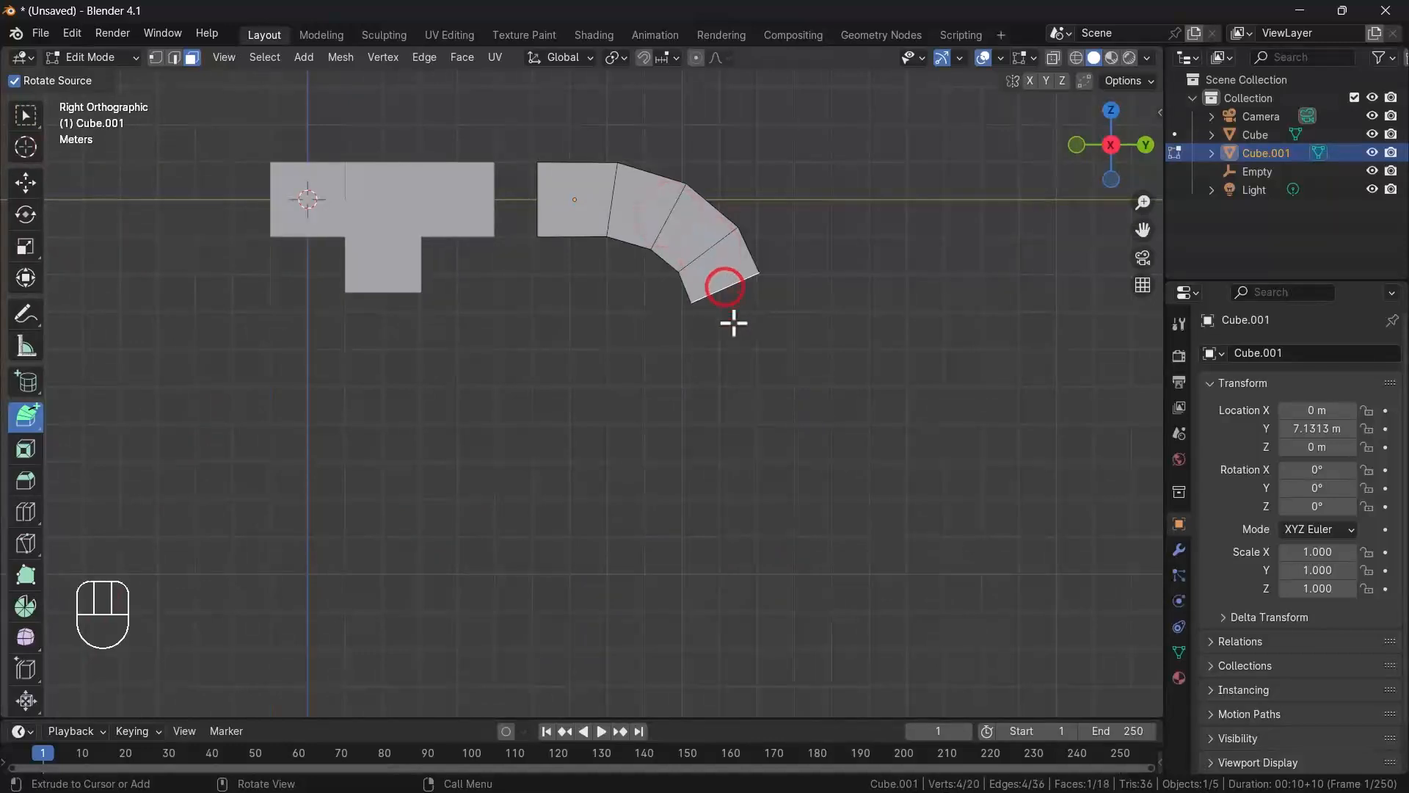
{"action": "left_click", "coordinate": [733, 322]}
{"action": "left_click", "coordinate": [734, 373]}
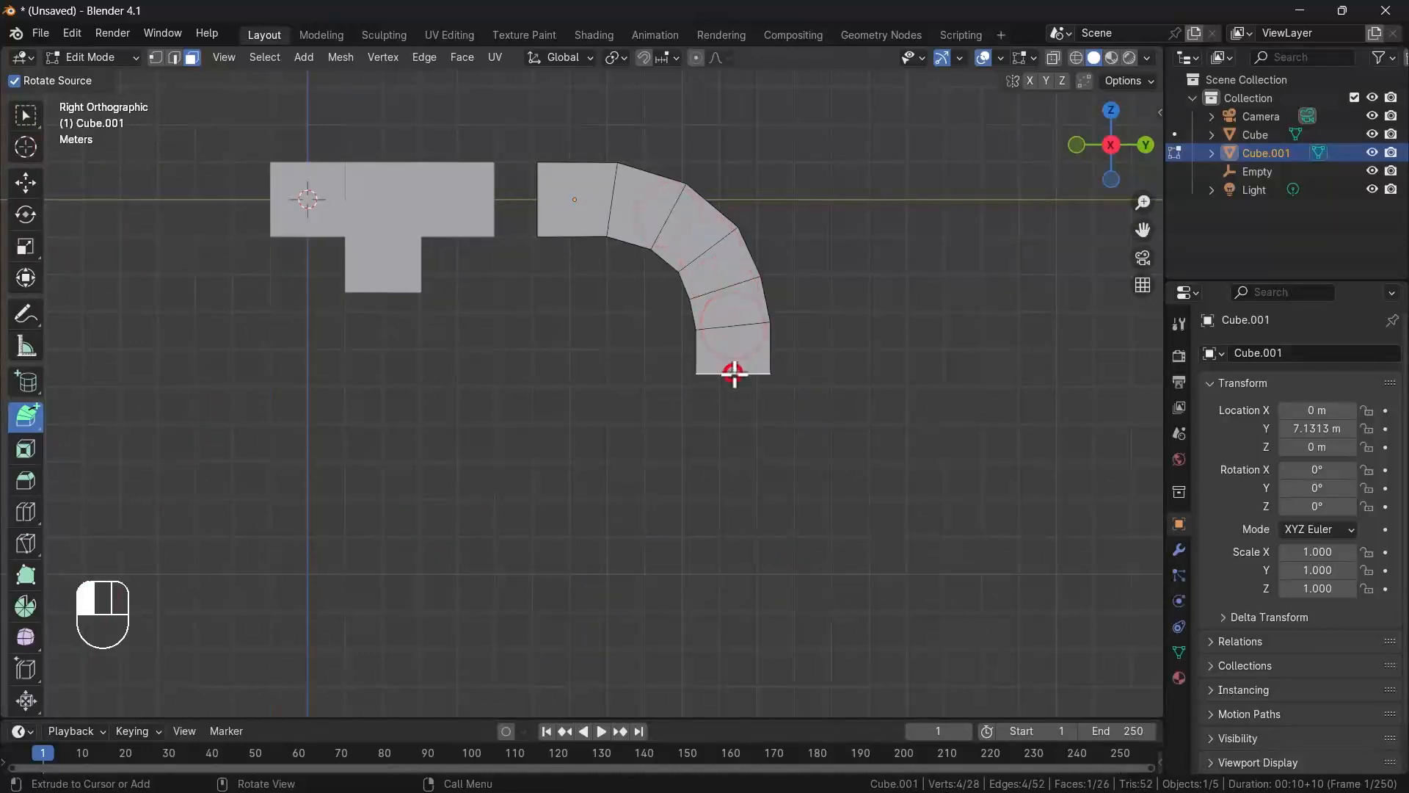
{"action": "left_click", "coordinate": [718, 416]}
{"action": "left_click", "coordinate": [672, 446]}
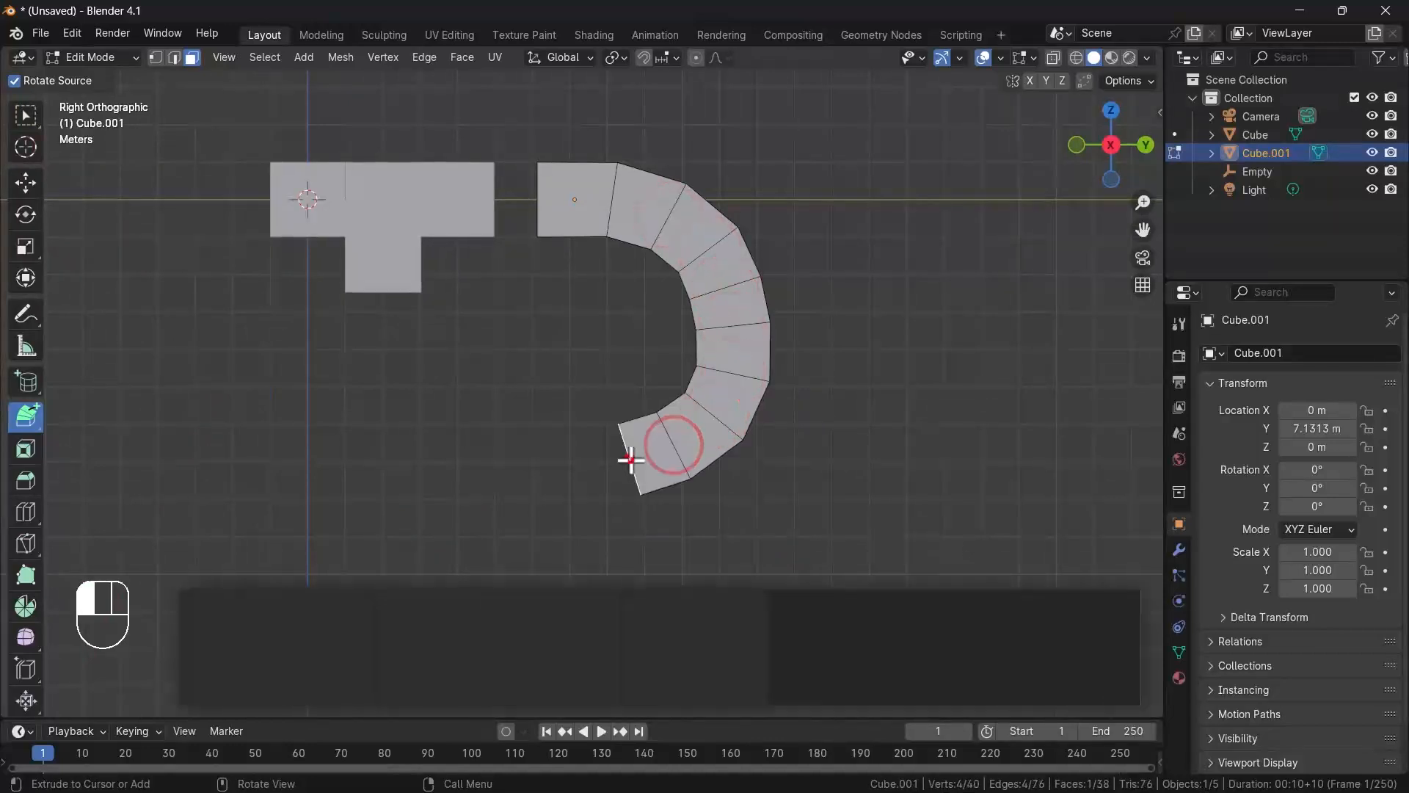
{"action": "left_click", "coordinate": [627, 461]}
{"action": "left_click", "coordinate": [598, 481]}
{"action": "left_click", "coordinate": [584, 515]}
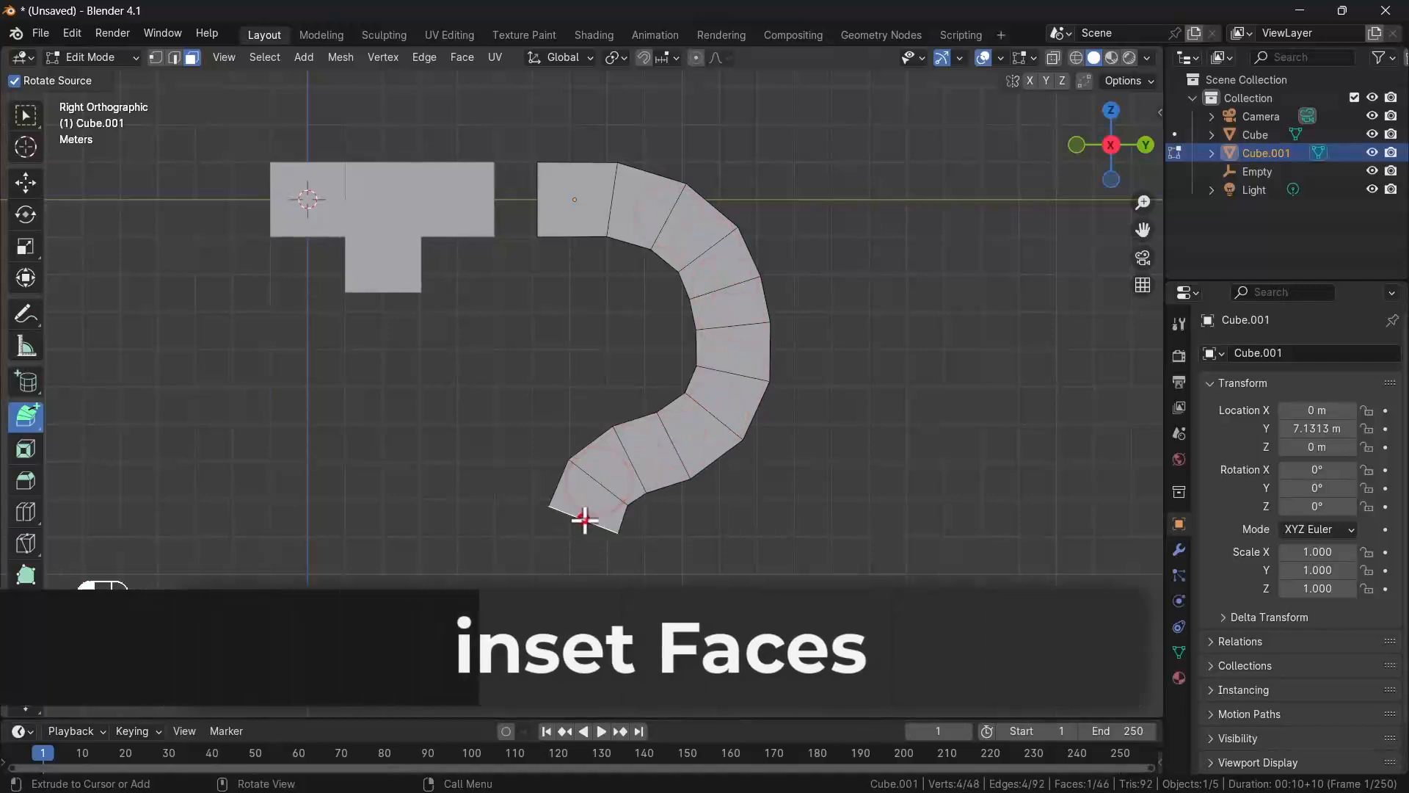
{"action": "left_click", "coordinate": [587, 572]}
{"action": "left_click", "coordinate": [593, 633]}
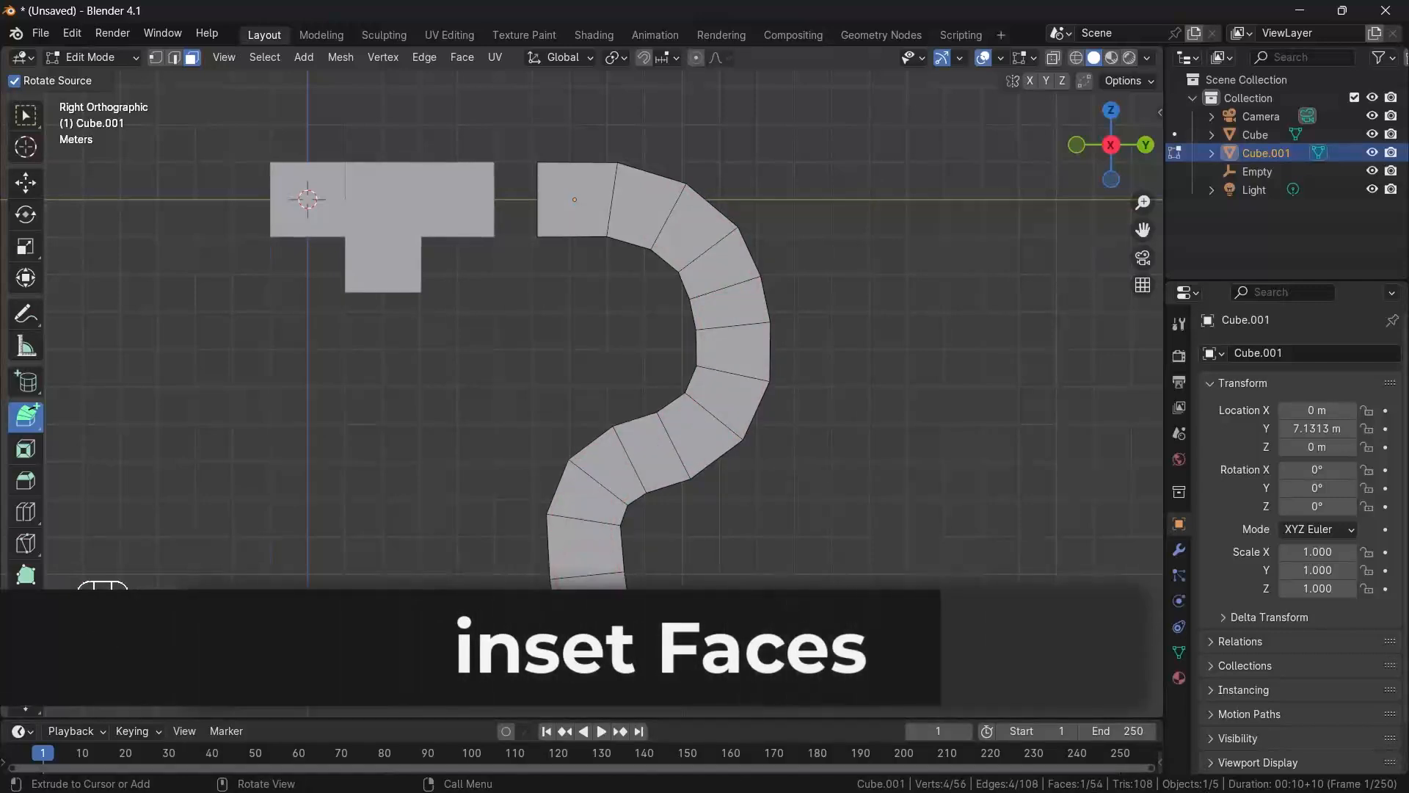